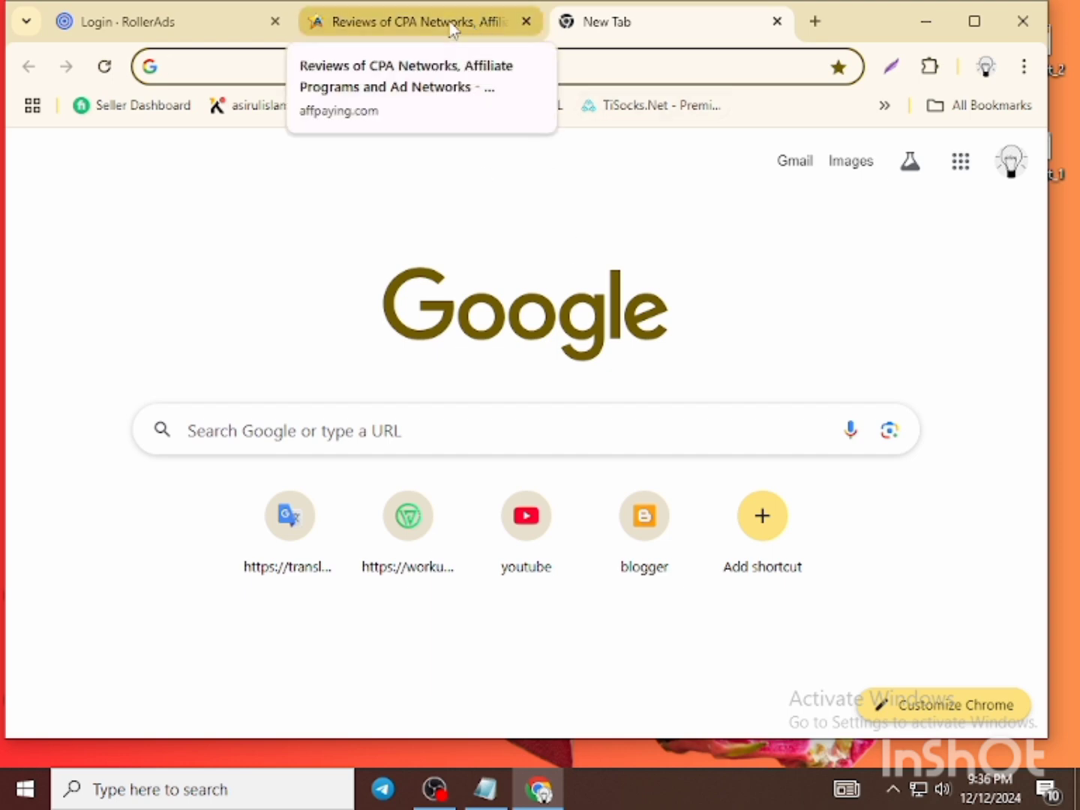
- Search Affpaying's network reviews for 'rollerads' and scroll down to the RollerAds listing
click(421, 21)
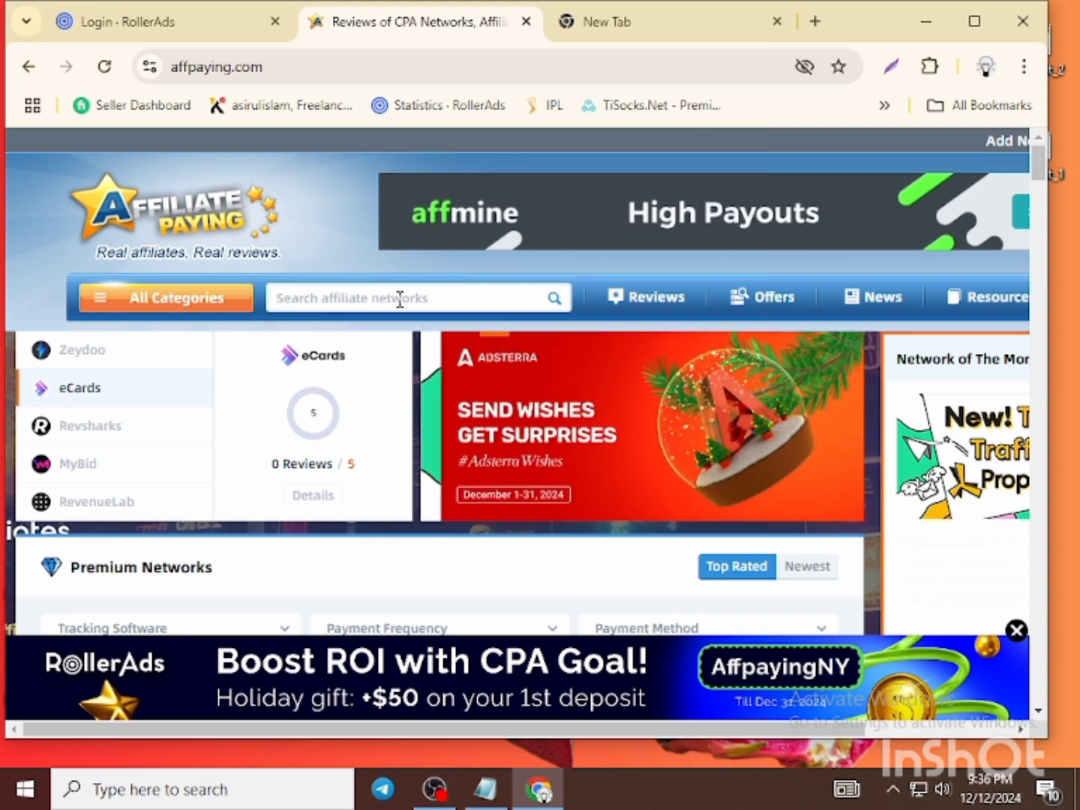
click(400, 299)
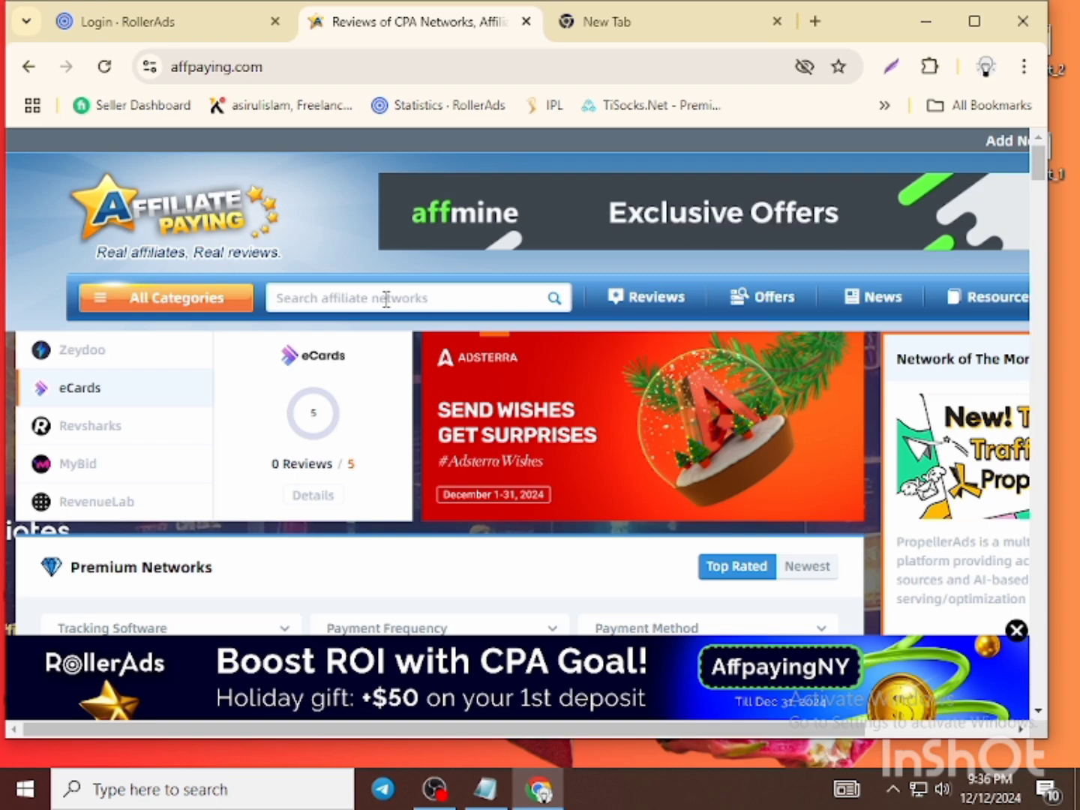
text(rollerads)
key(Return)
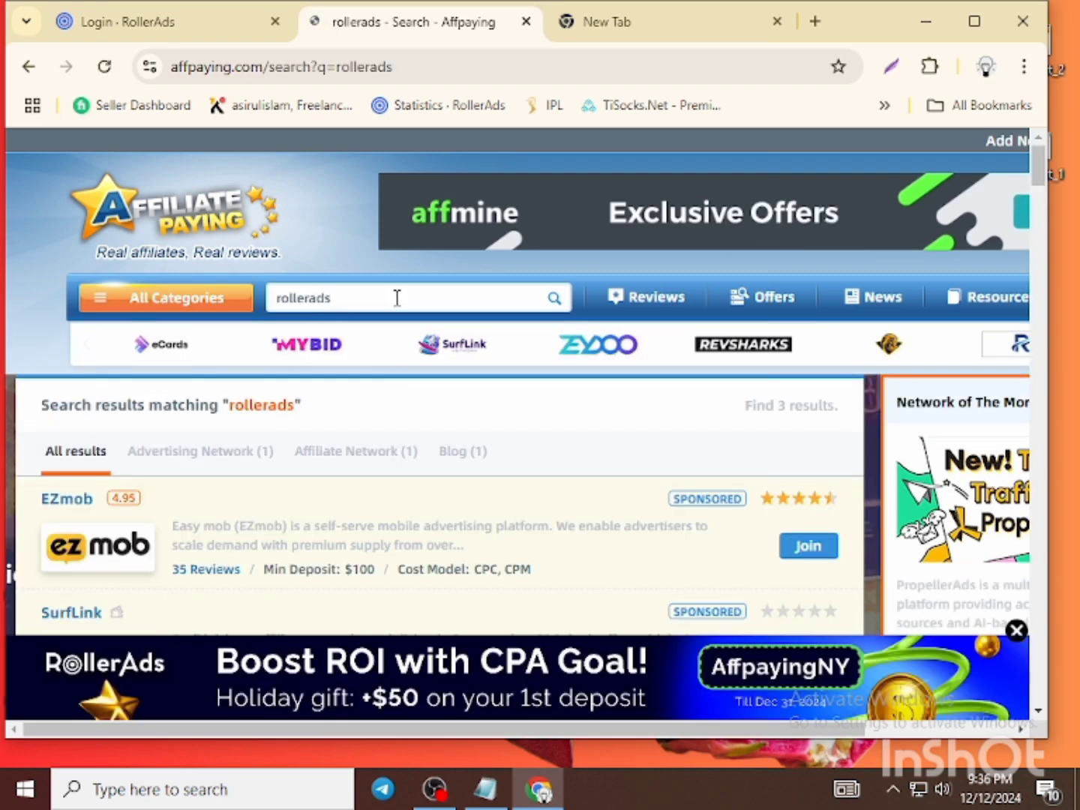
scroll(397, 301, down, 3)
scroll(397, 308, down, 4)
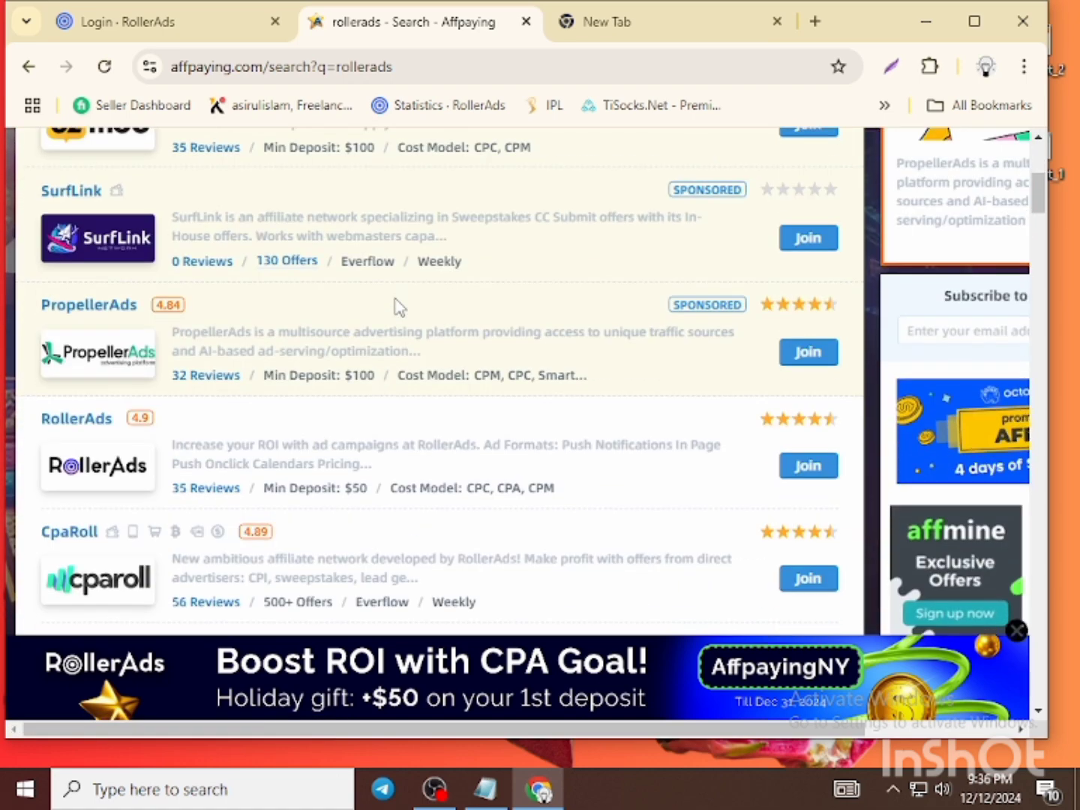
scroll(397, 308, down, 1)
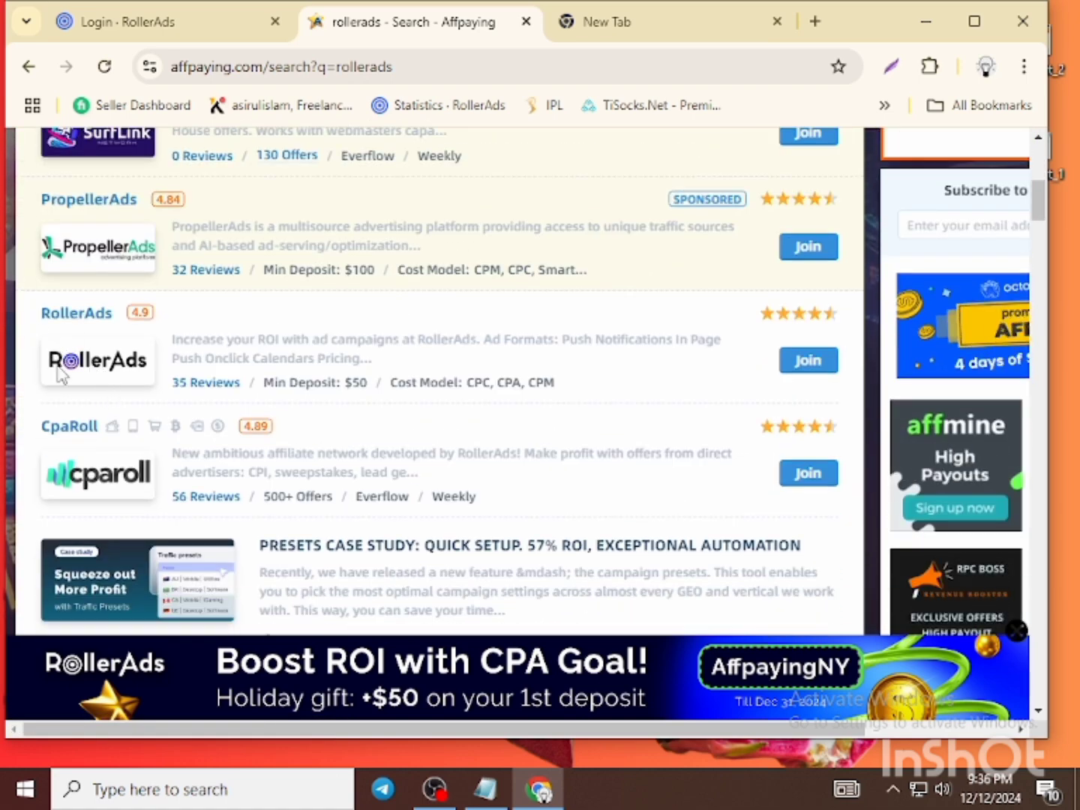
- Frame the RollerAds listing for capture, cancel it, and open the RollerAds review page
key(Print)
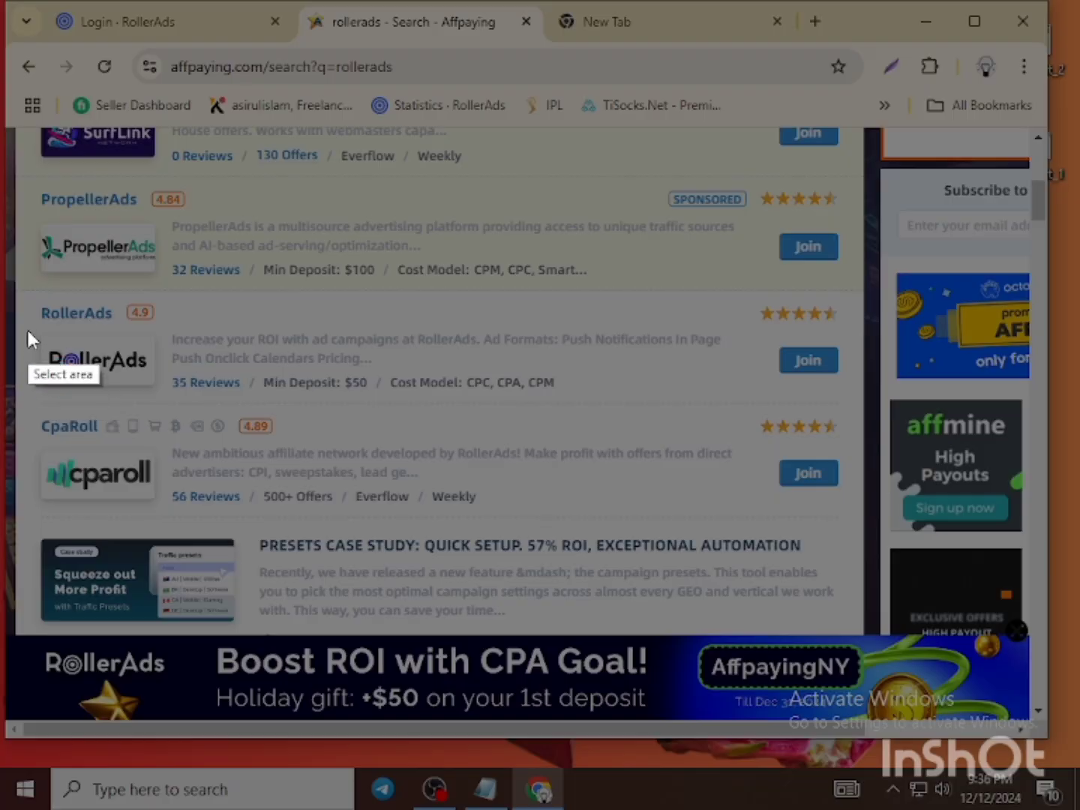
mouse_move(27, 315)
mouse_down()
mouse_move(795, 488)
mouse_move(853, 421)
mouse_up()
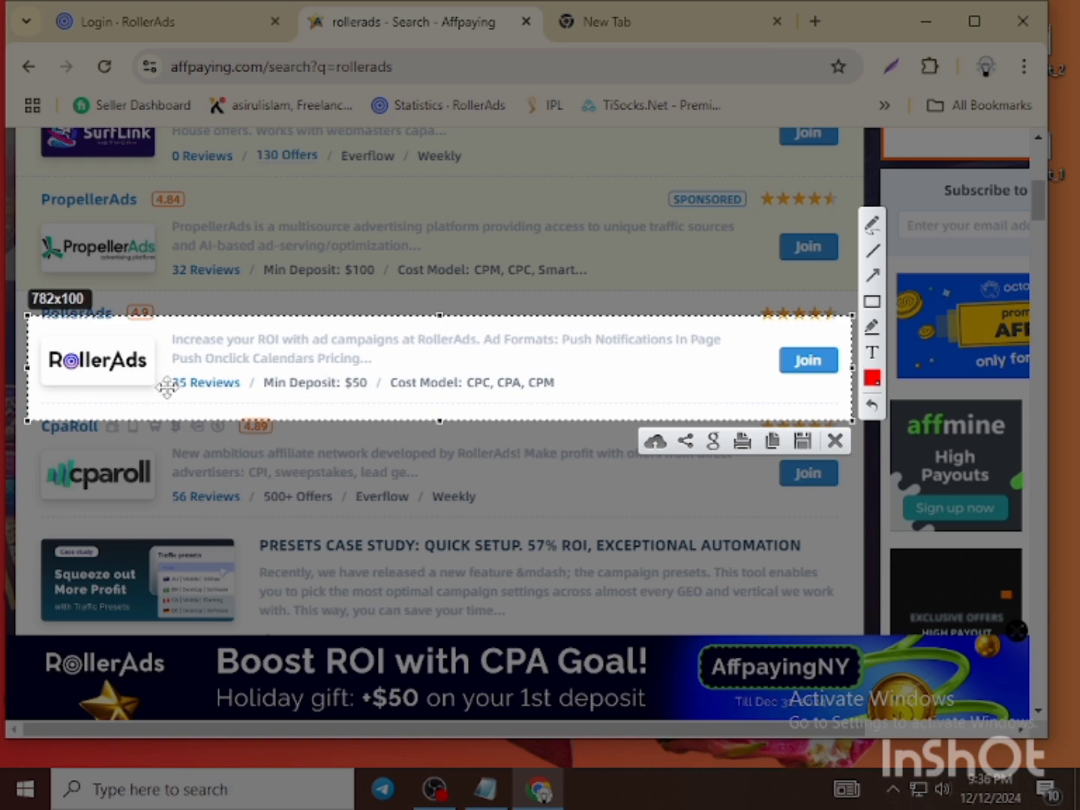
click(835, 441)
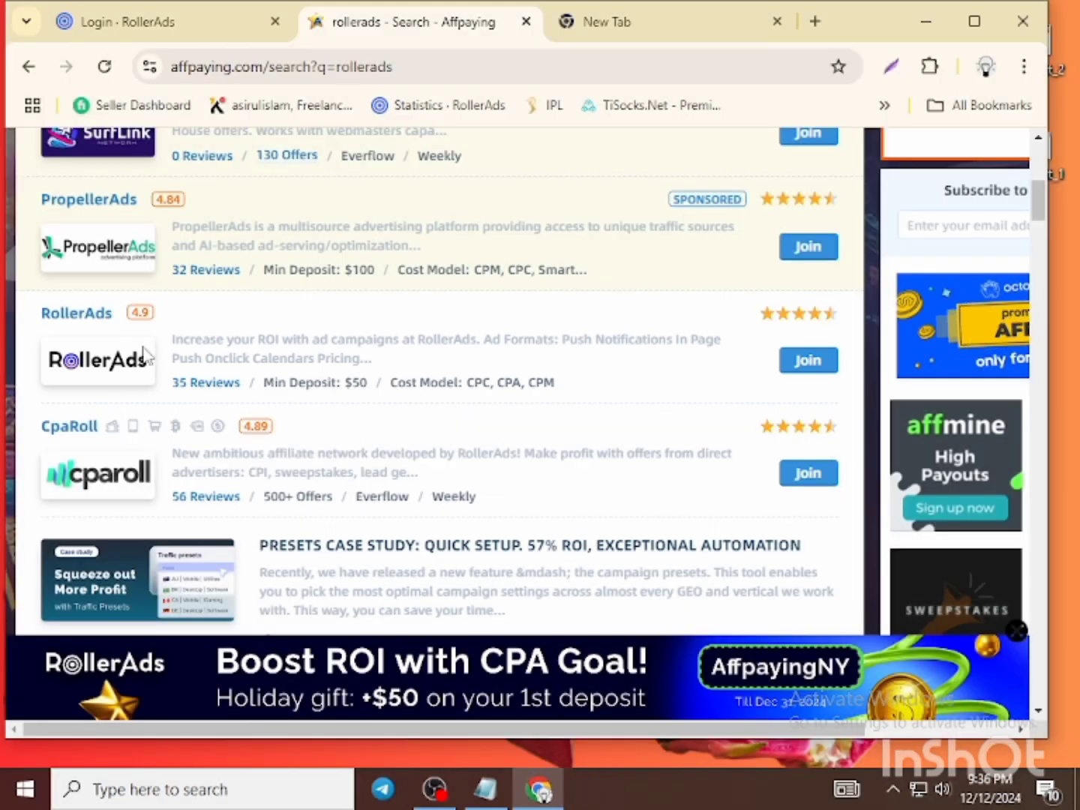
click(83, 314)
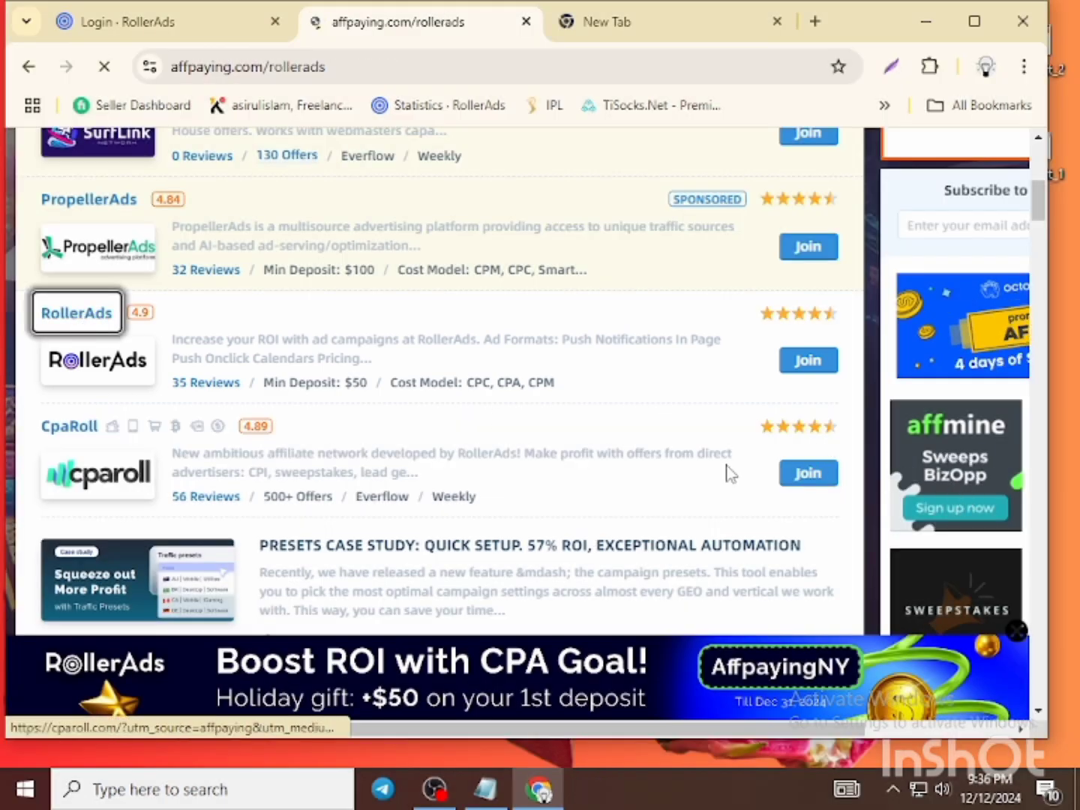
- Scroll the RollerAds review to its Advertising Network Details and start a screen capture
scroll(514, 463, down, 5)
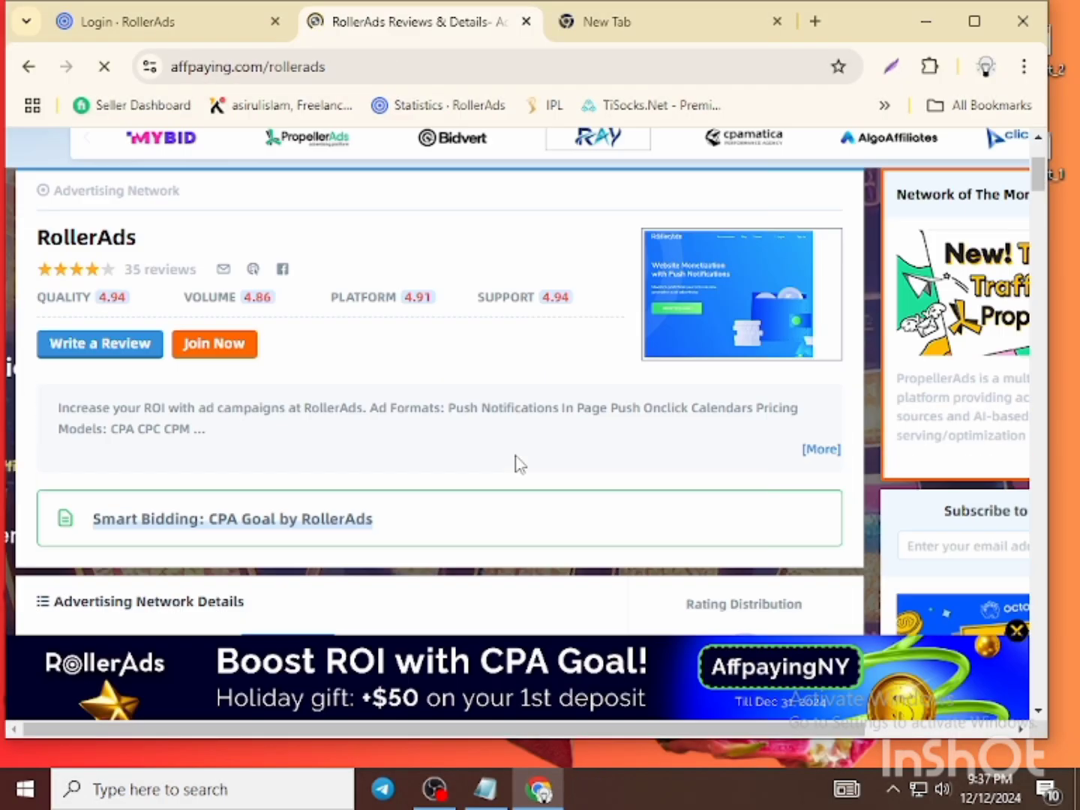
scroll(518, 463, up, 4)
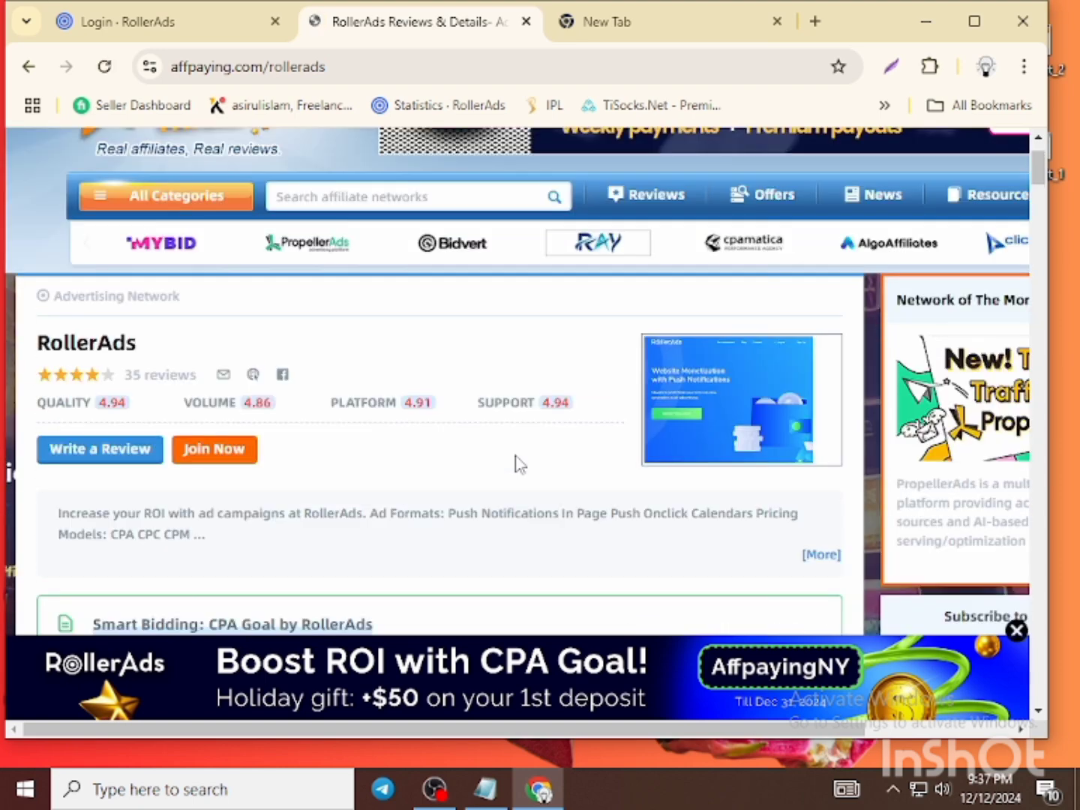
scroll(518, 462, up, 1)
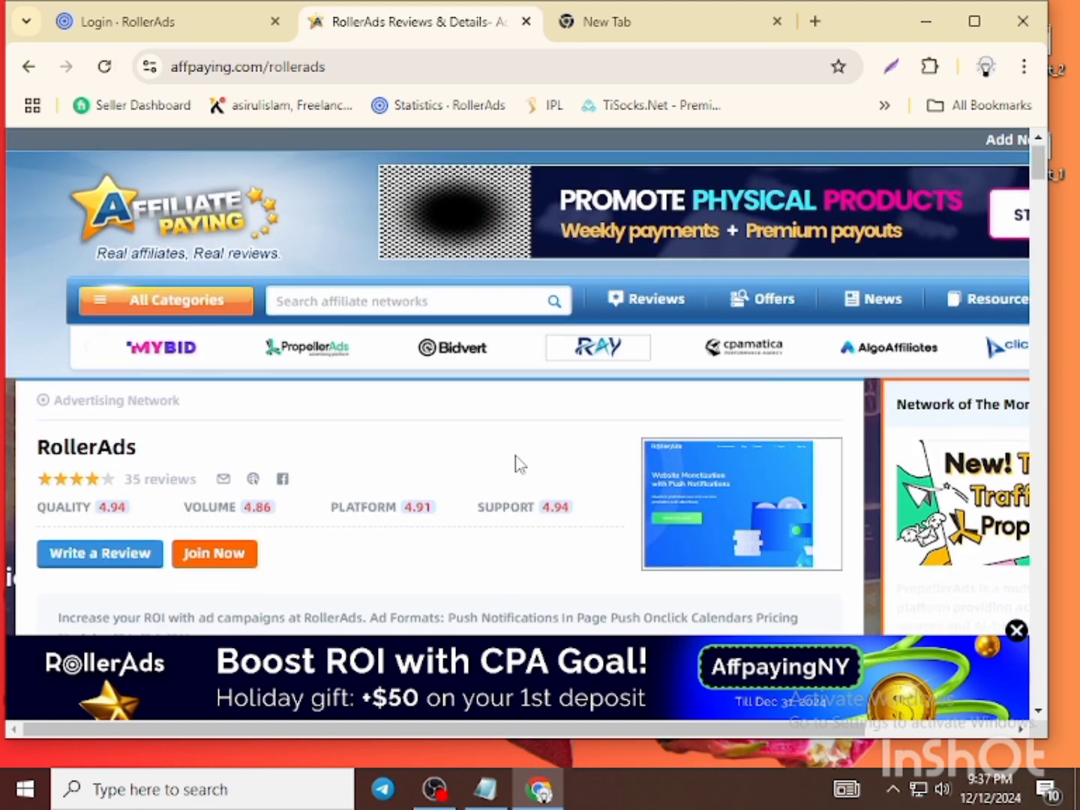
scroll(518, 462, down, 1)
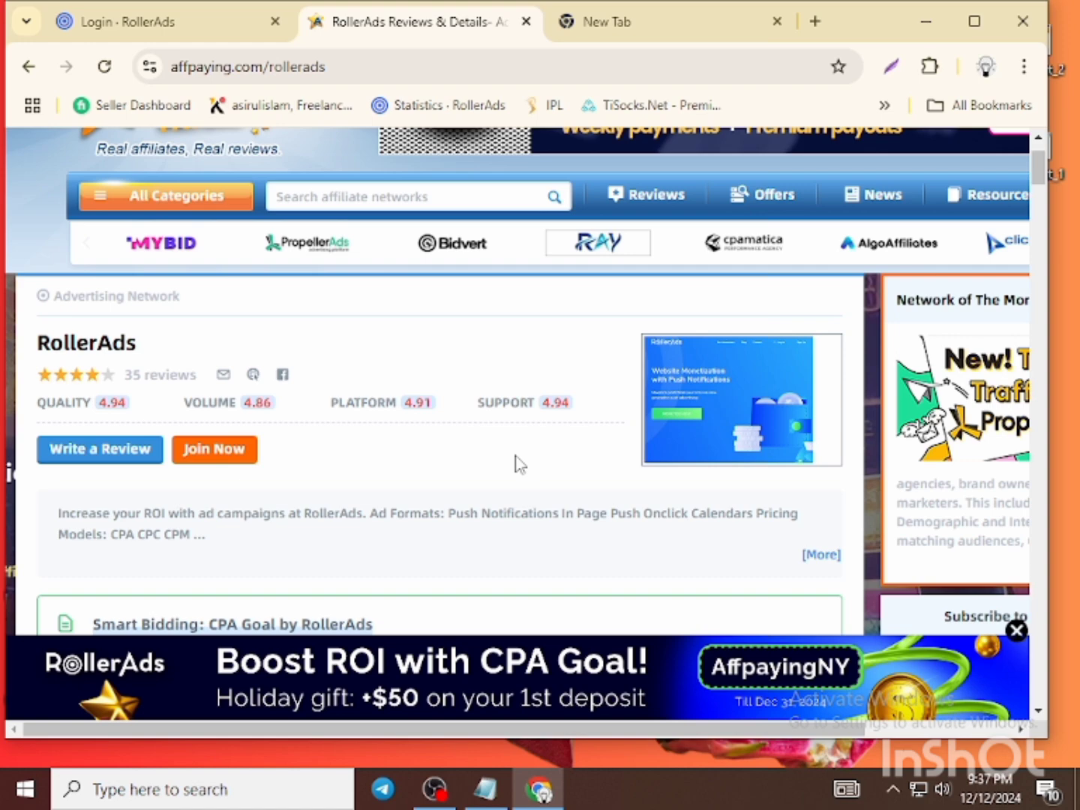
scroll(516, 463, down, 3)
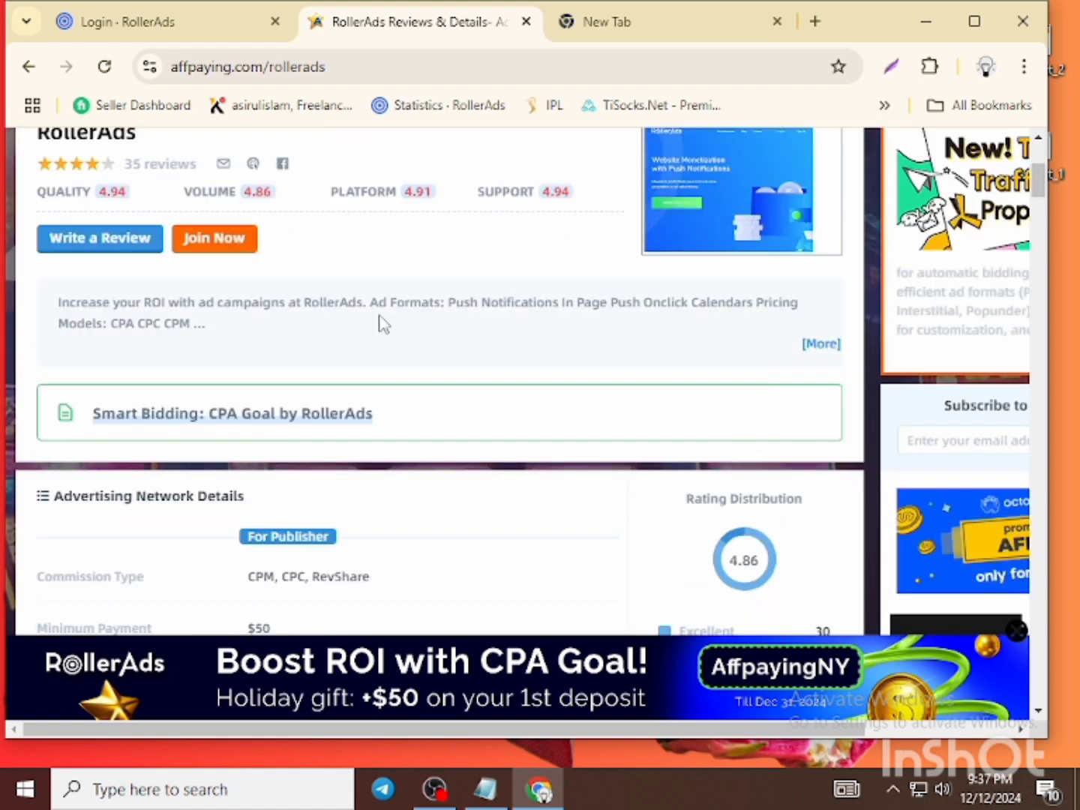
scroll(385, 321, up, 1)
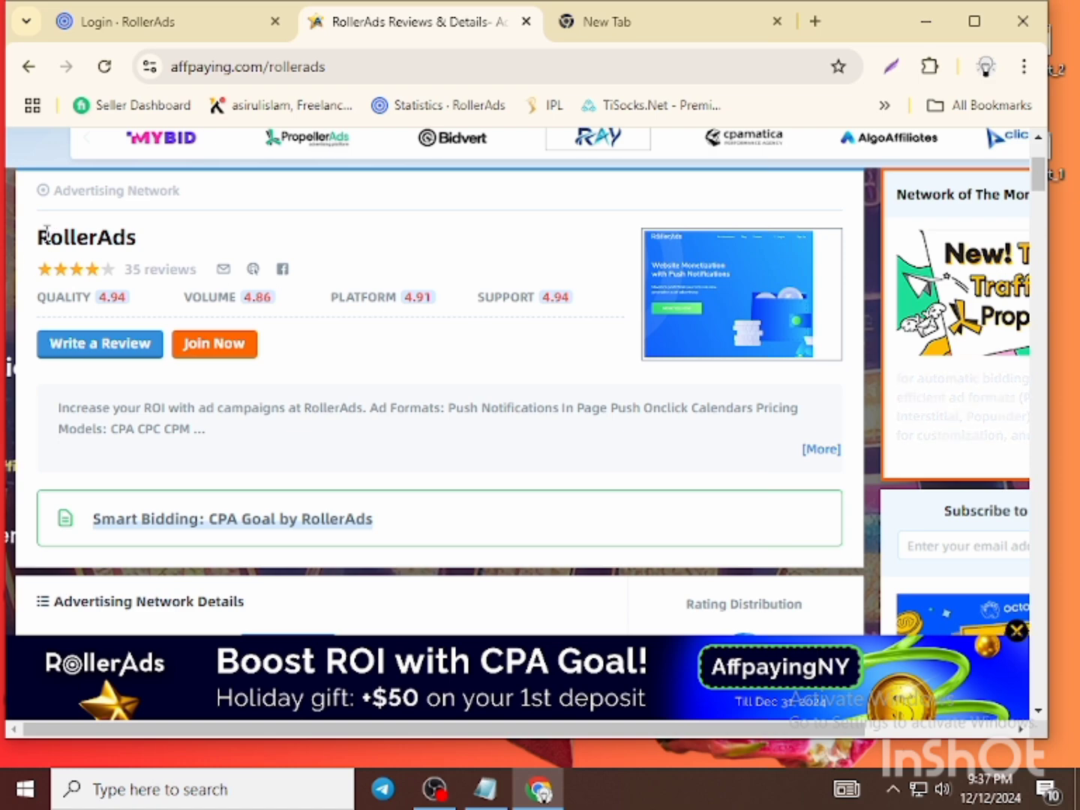
scroll(388, 280, down, 4)
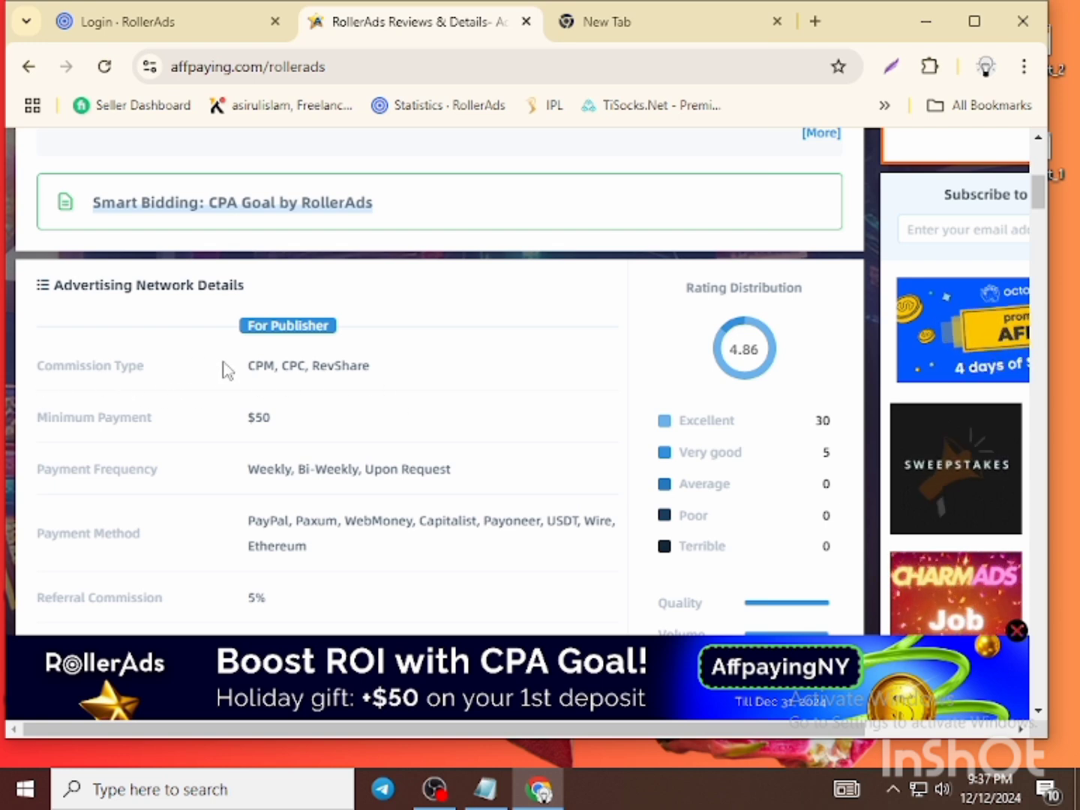
scroll(443, 356, down, 1)
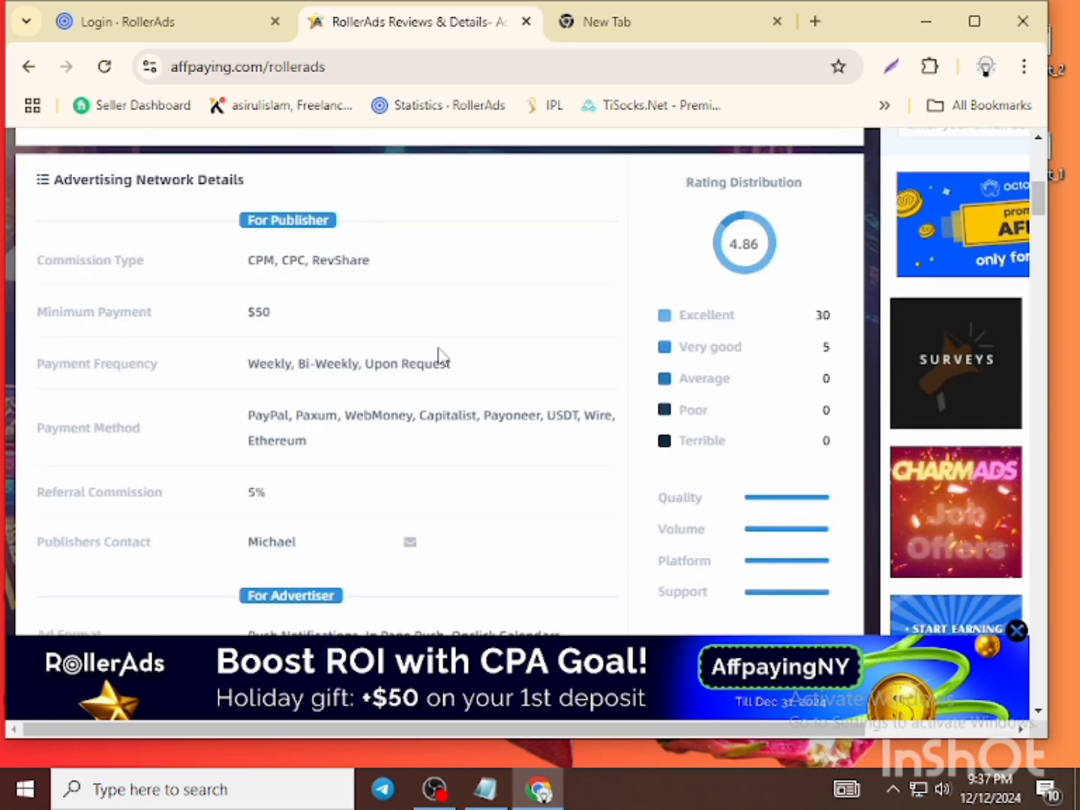
key(Print)
- Capture the details table and box Commission Type, Minimum Payment ($50) and Payment Frequency rows in red
drag(21, 192, 781, 629)
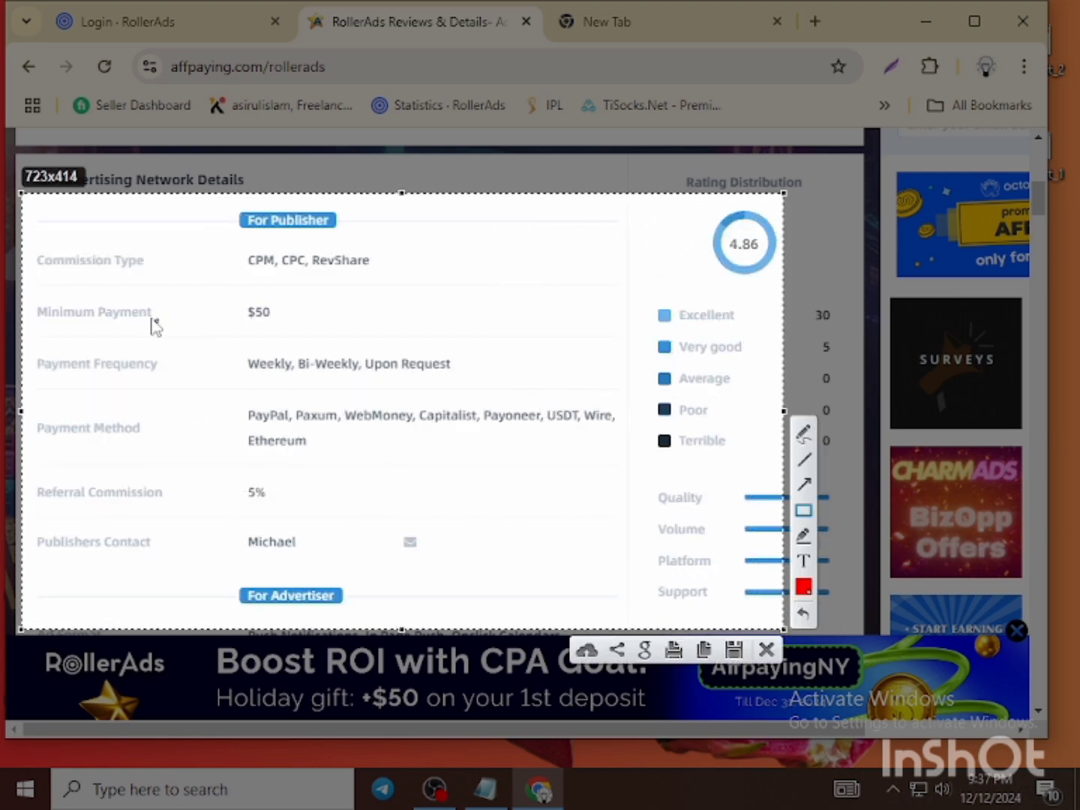
mouse_move(26, 237)
mouse_down()
mouse_move(161, 284)
mouse_move(156, 274)
mouse_up()
mouse_move(243, 246)
mouse_down()
mouse_move(424, 261)
mouse_move(425, 278)
mouse_move(420, 270)
mouse_up()
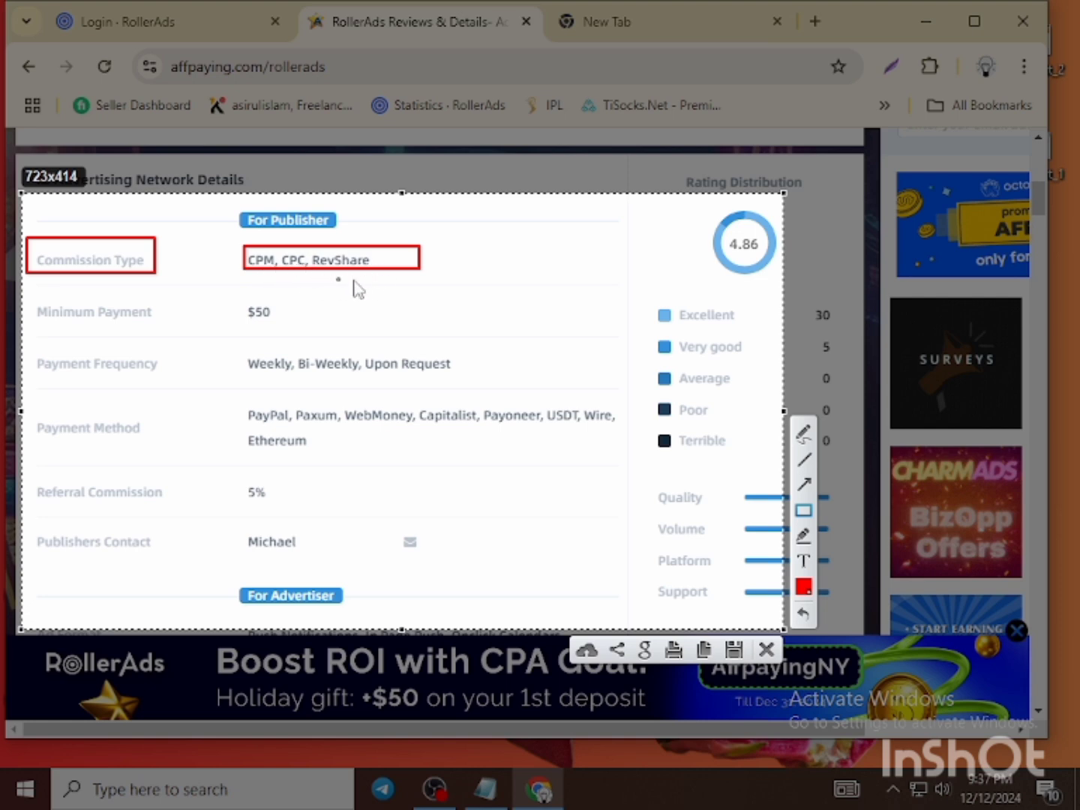
mouse_move(32, 301)
mouse_down()
mouse_move(173, 338)
mouse_move(167, 328)
mouse_up()
drag(229, 293, 289, 322)
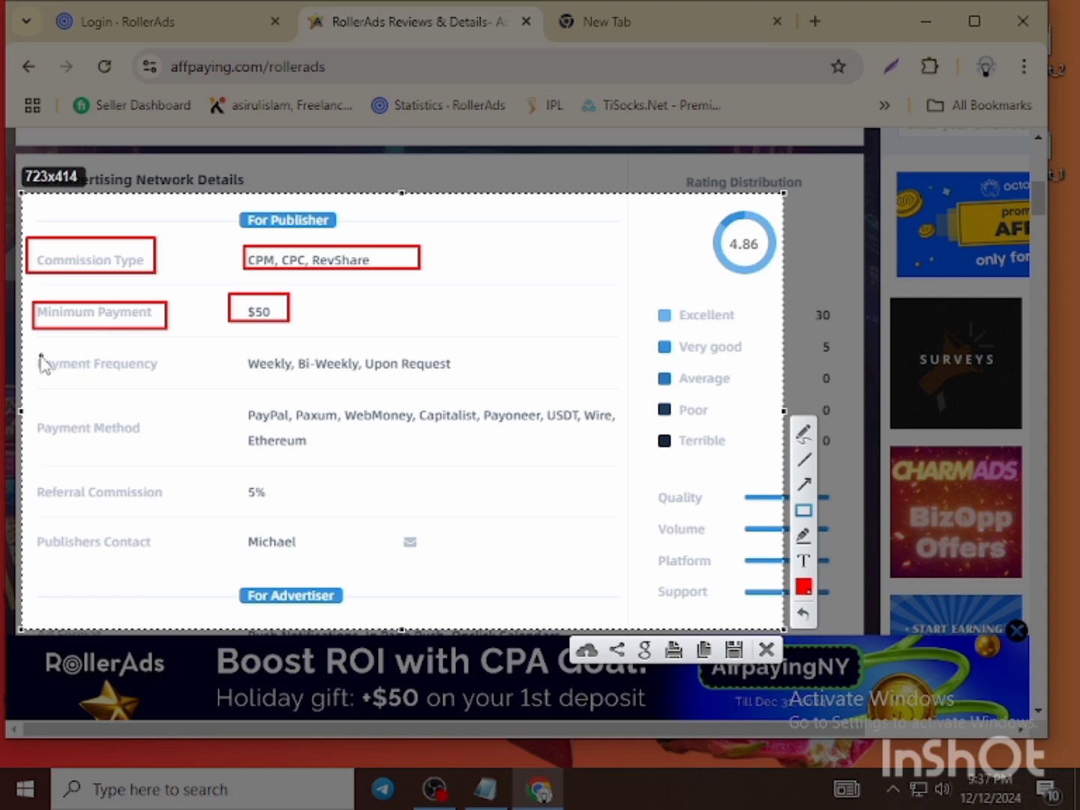
mouse_move(38, 353)
mouse_down()
mouse_move(149, 369)
mouse_move(174, 388)
mouse_up()
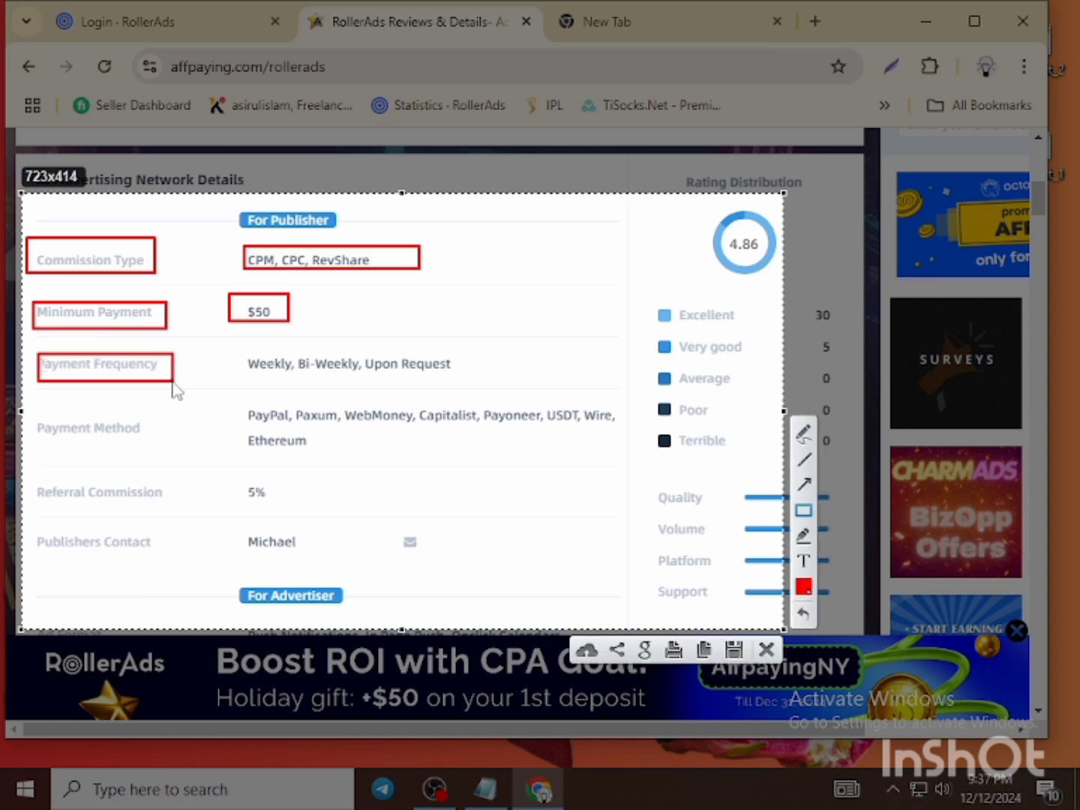
drag(231, 353, 443, 381)
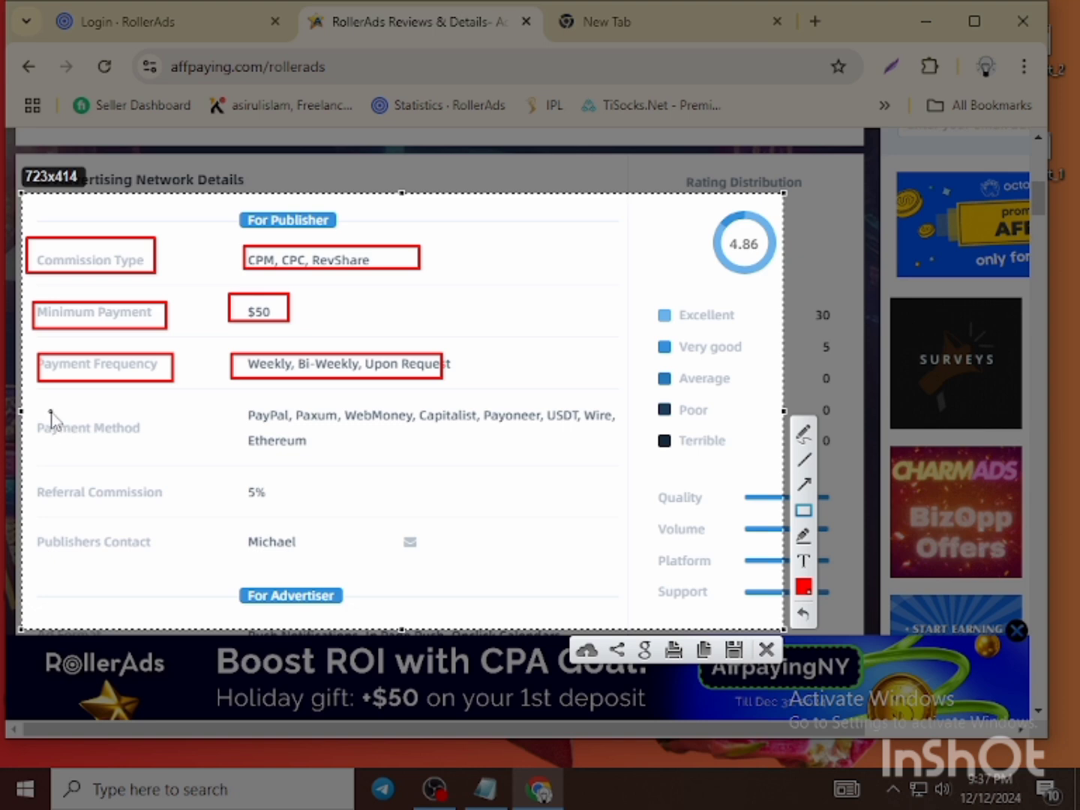
- Box Payment Method with its list, Referral Commission 5%, and Publishers Contact with its mail icon
drag(50, 412, 164, 444)
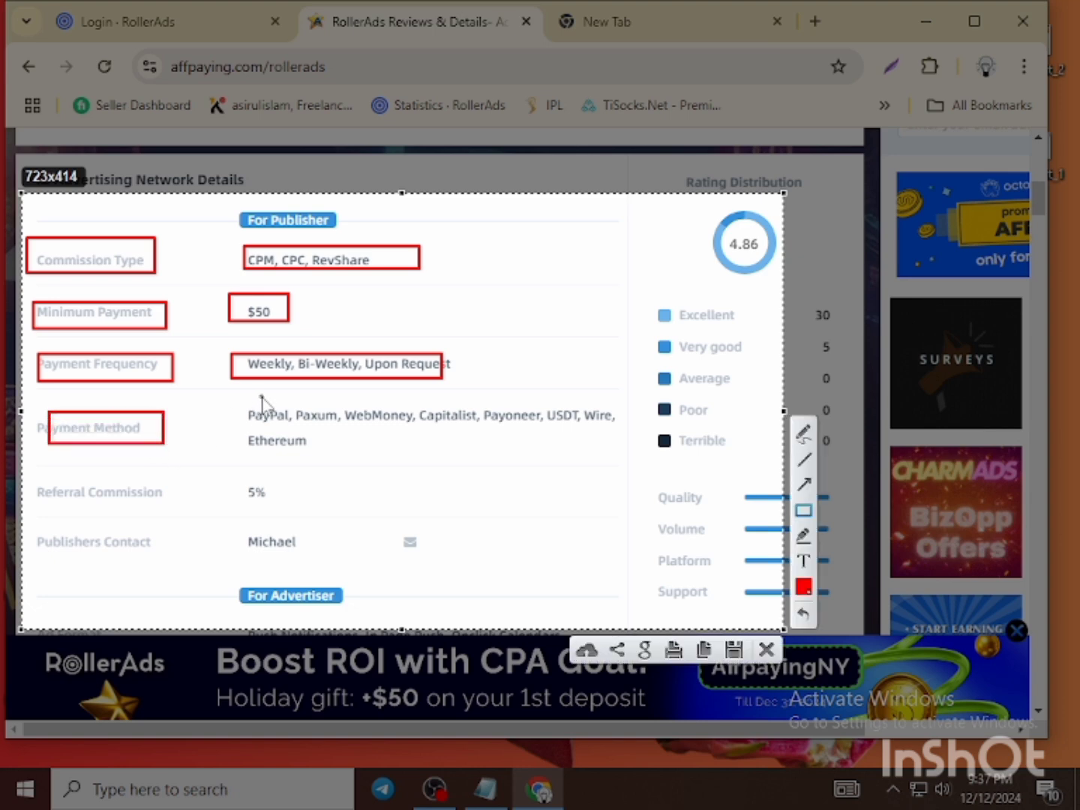
drag(246, 396, 614, 461)
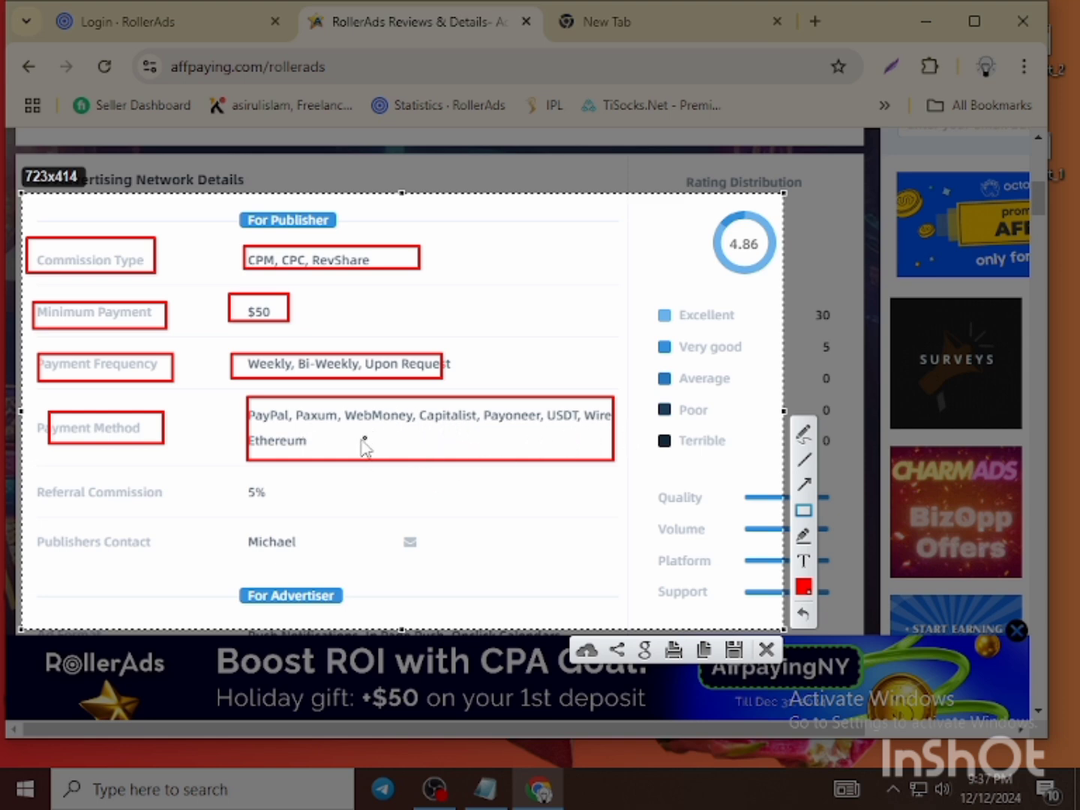
drag(34, 485, 183, 510)
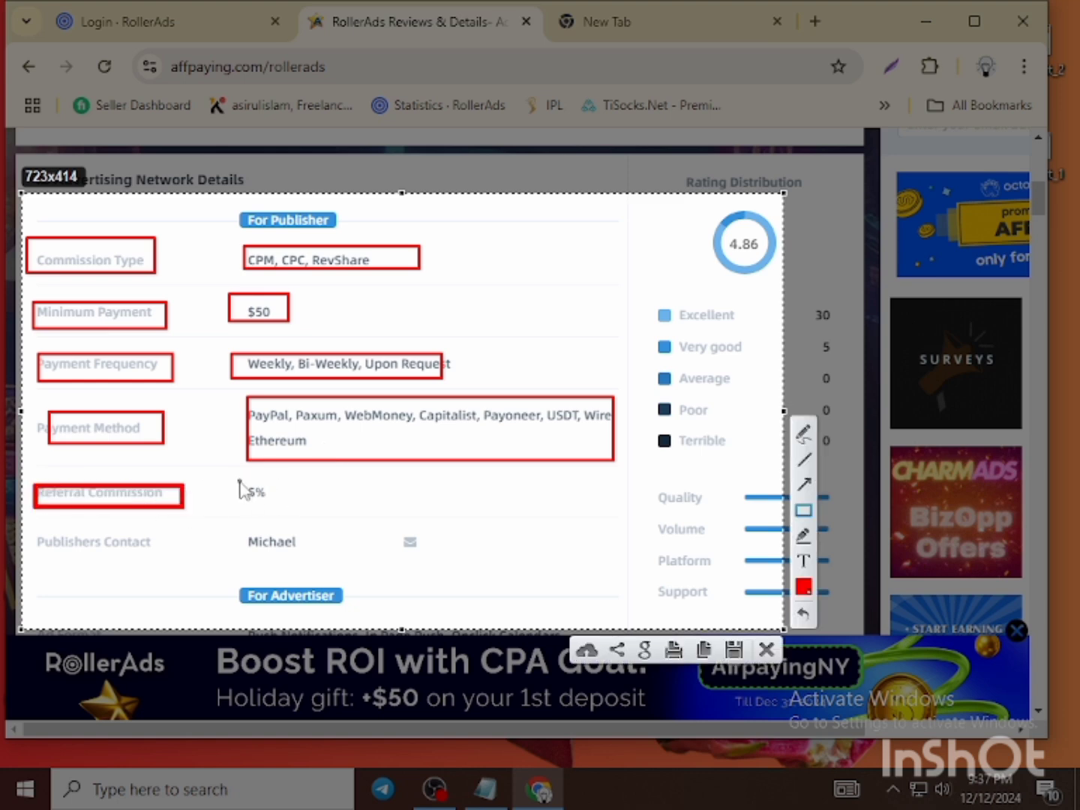
drag(231, 481, 297, 508)
drag(37, 530, 184, 562)
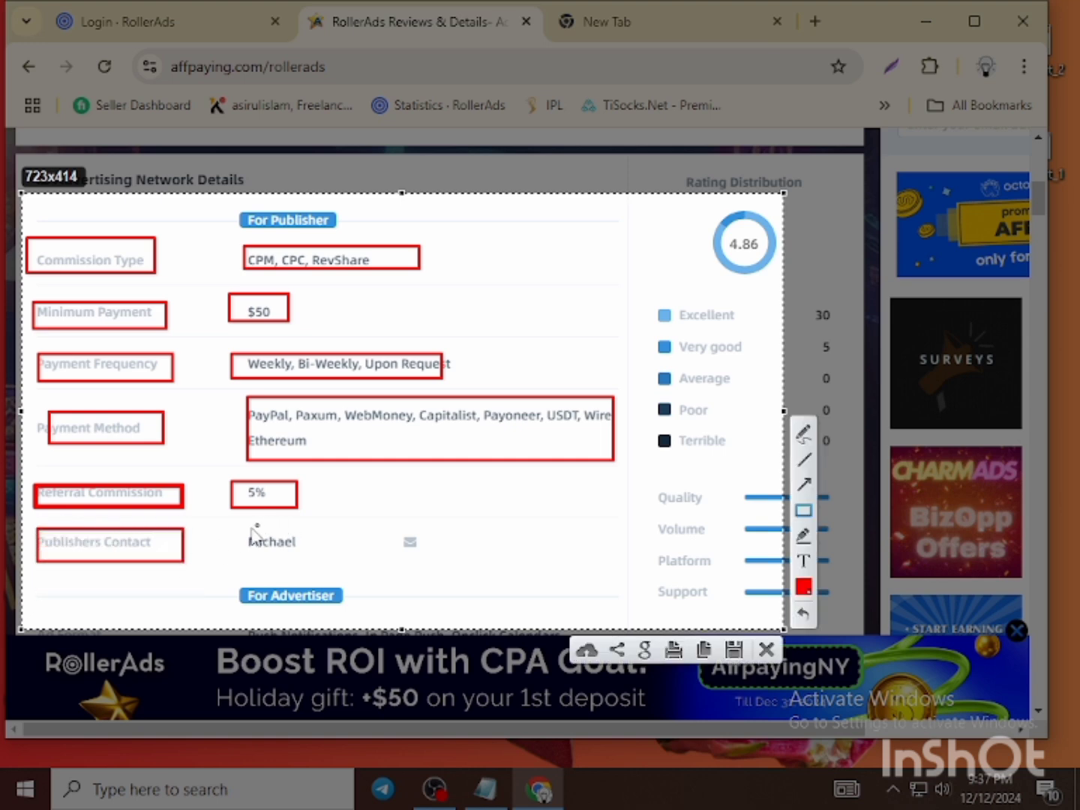
drag(375, 533, 436, 560)
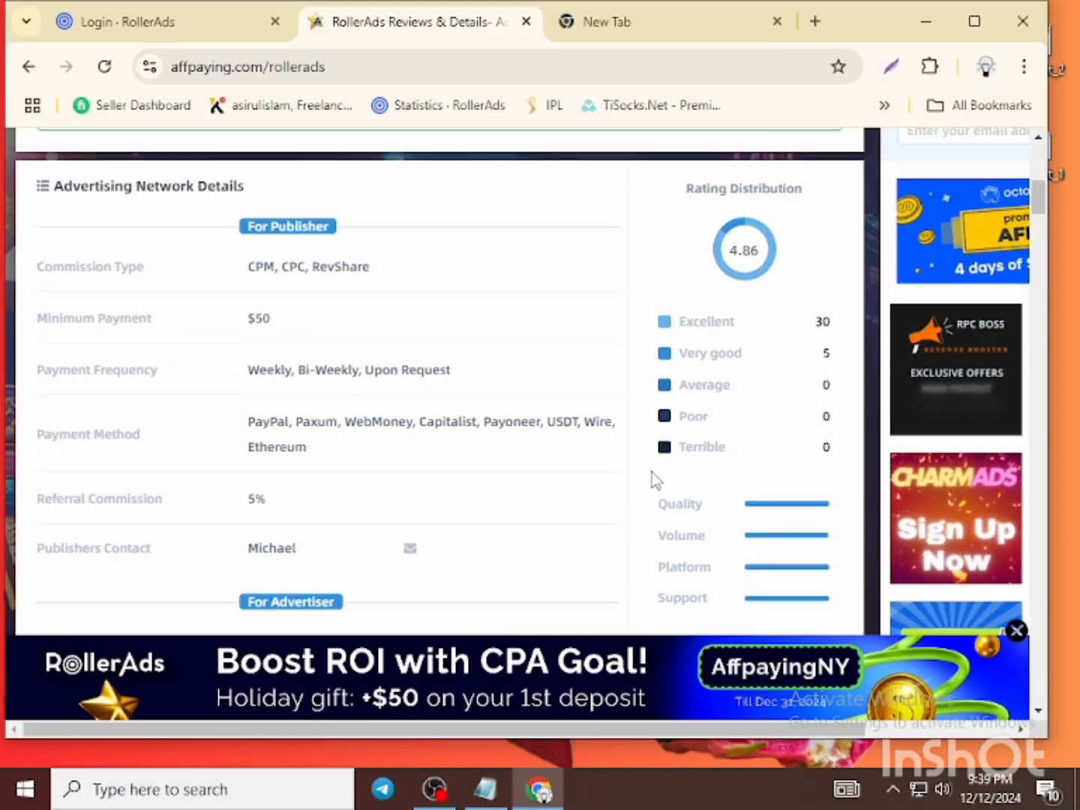
scroll(652, 472, up, 4)
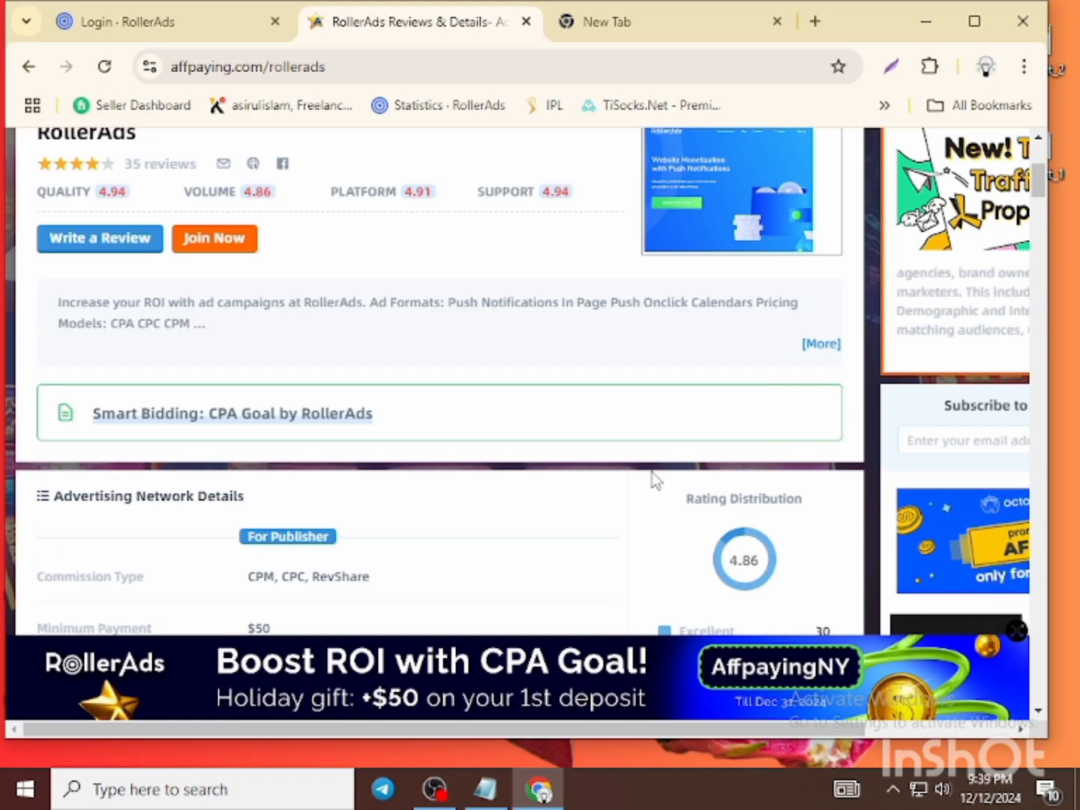
scroll(652, 471, up, 1)
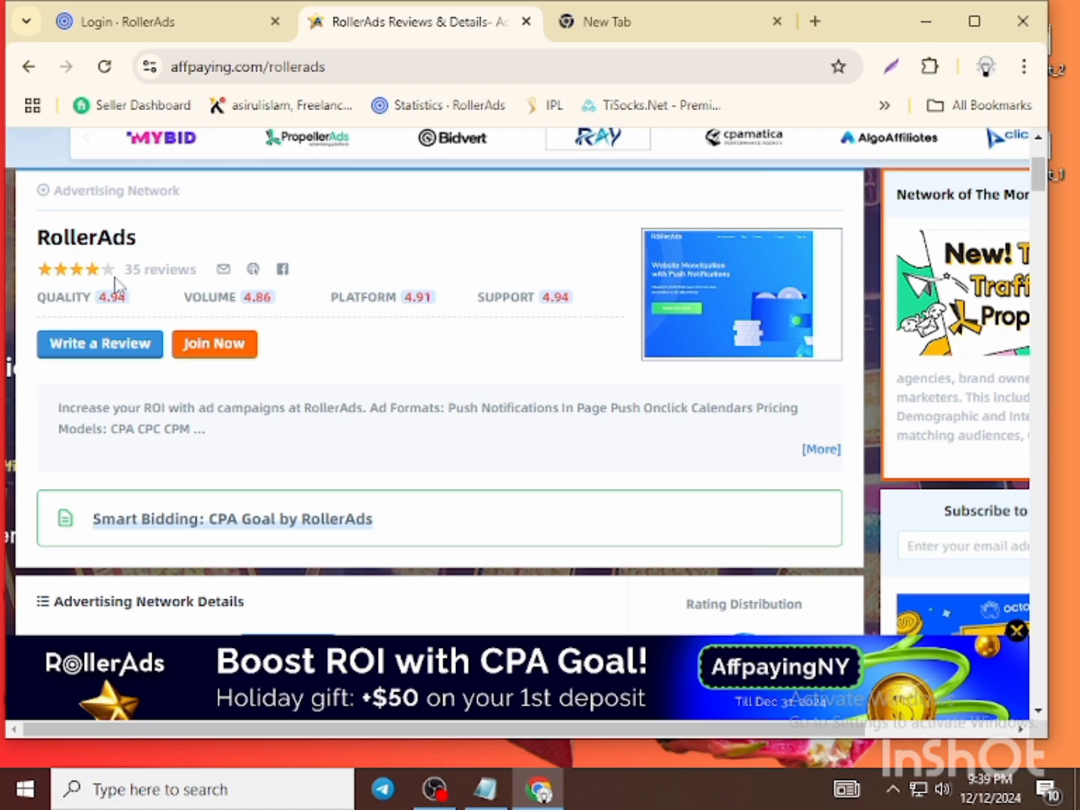
drag(125, 269, 214, 268)
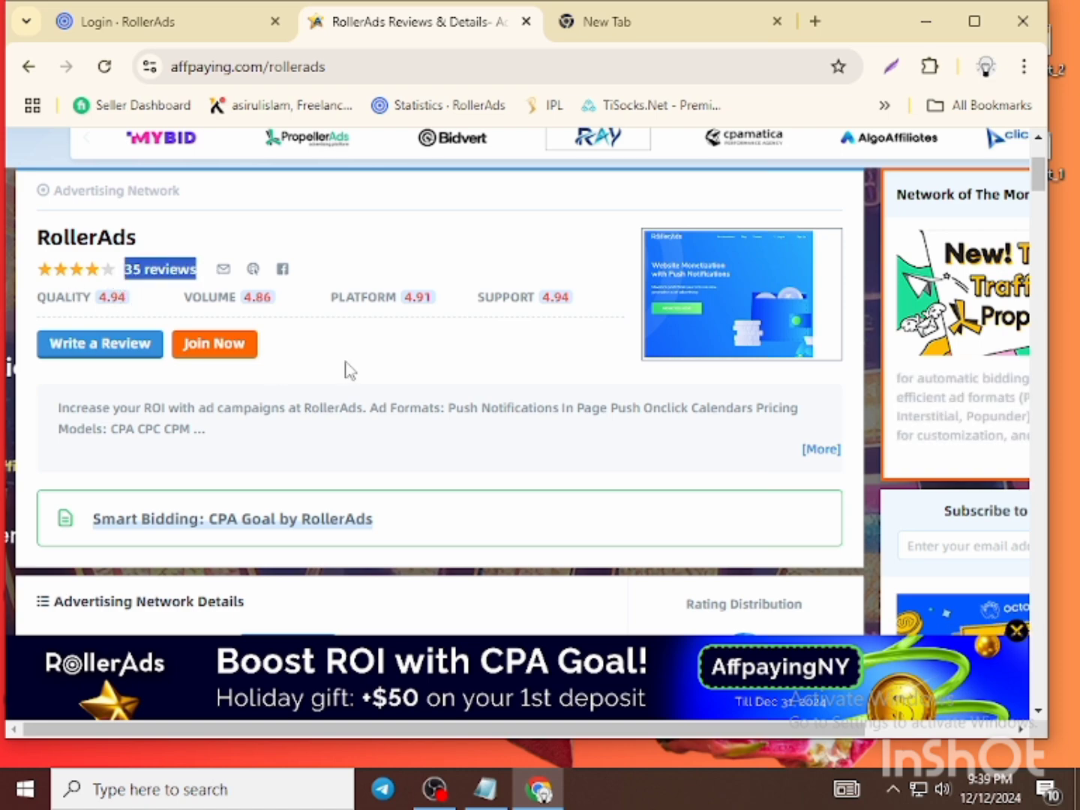
scroll(381, 372, down, 12)
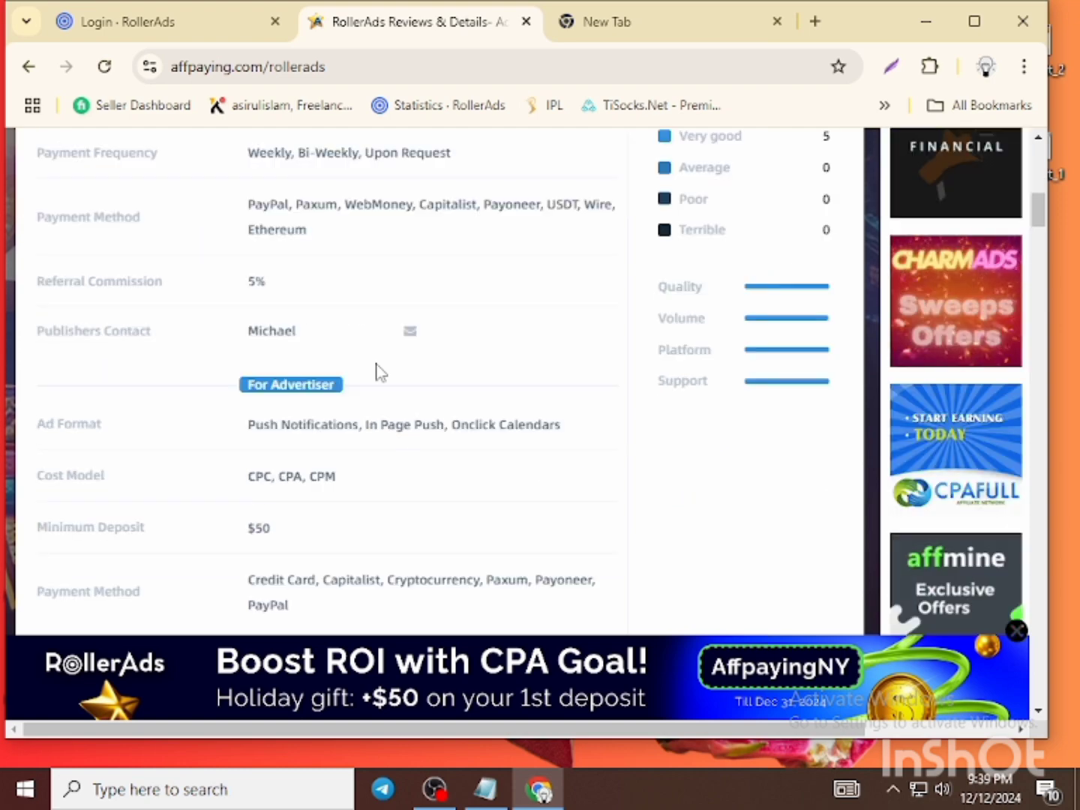
scroll(382, 371, down, 4)
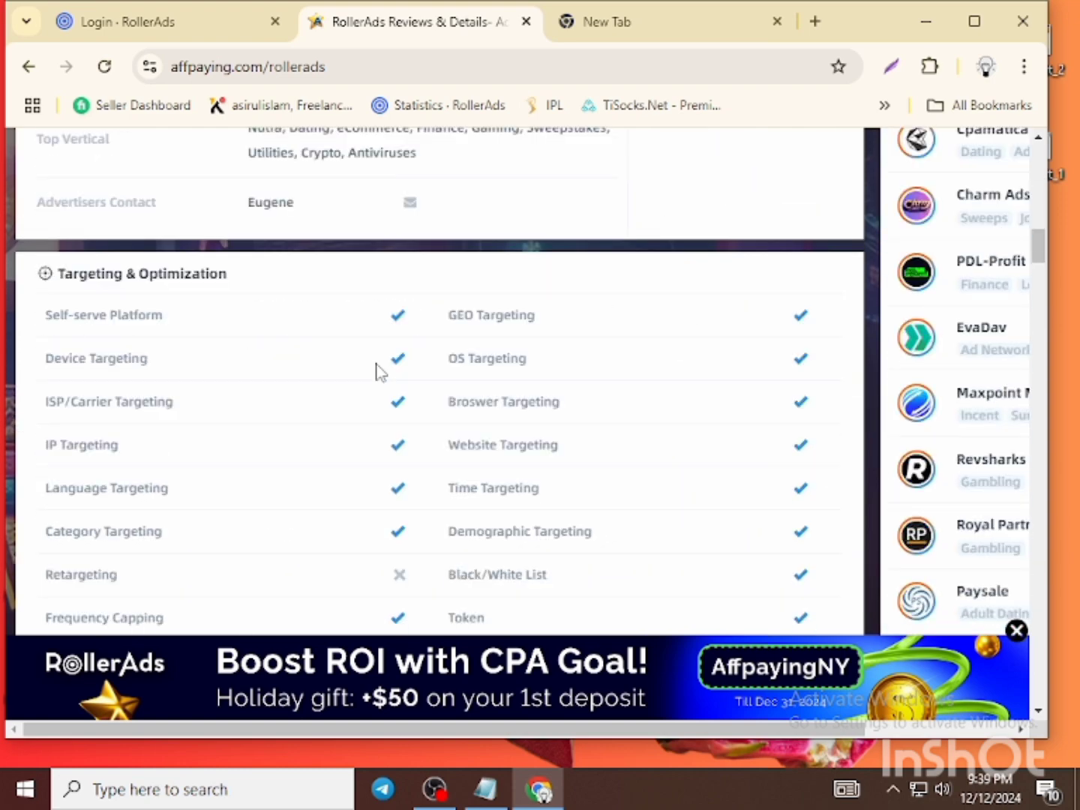
scroll(382, 371, down, 6)
scroll(381, 371, up, 12)
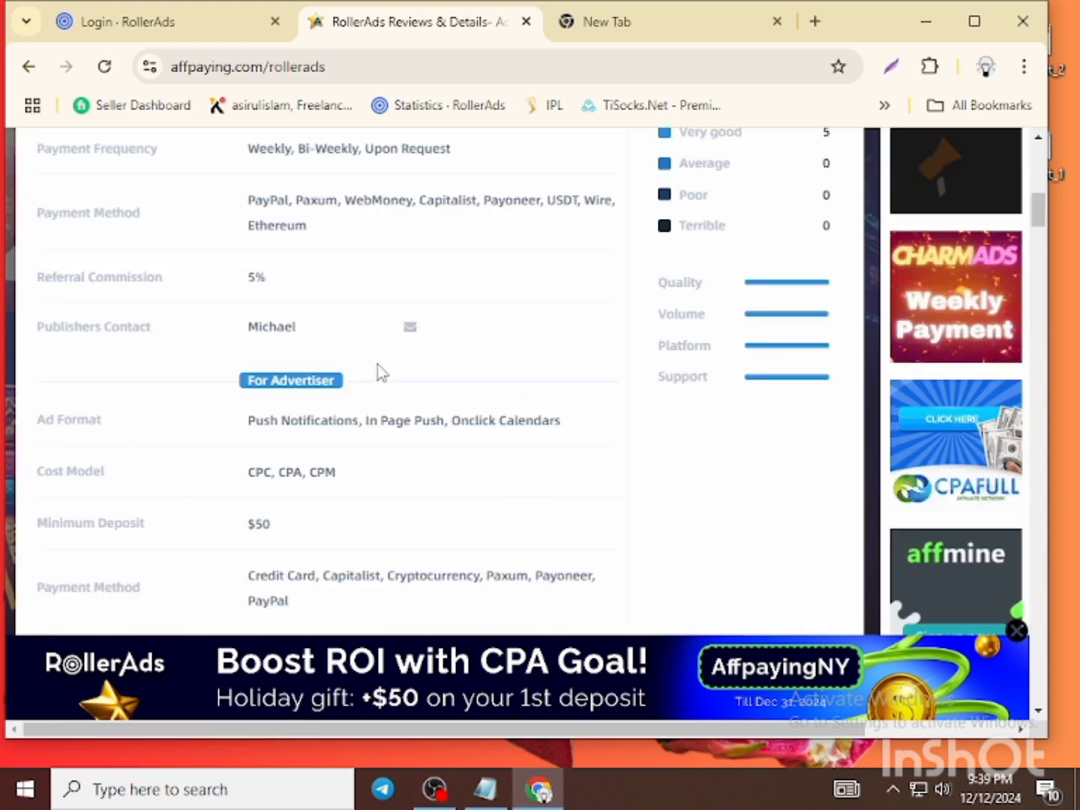
scroll(382, 372, up, 10)
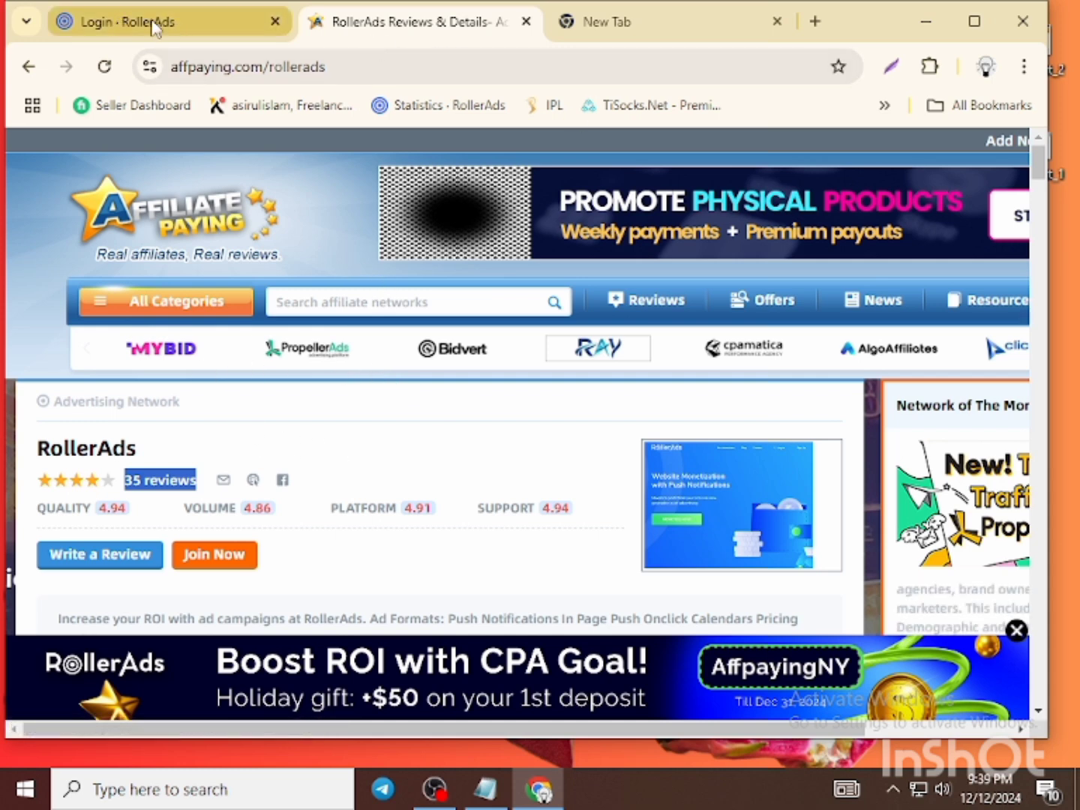
- Go back to the payouts address on the RollerAds login tab, then switch to the new tab
click(154, 28)
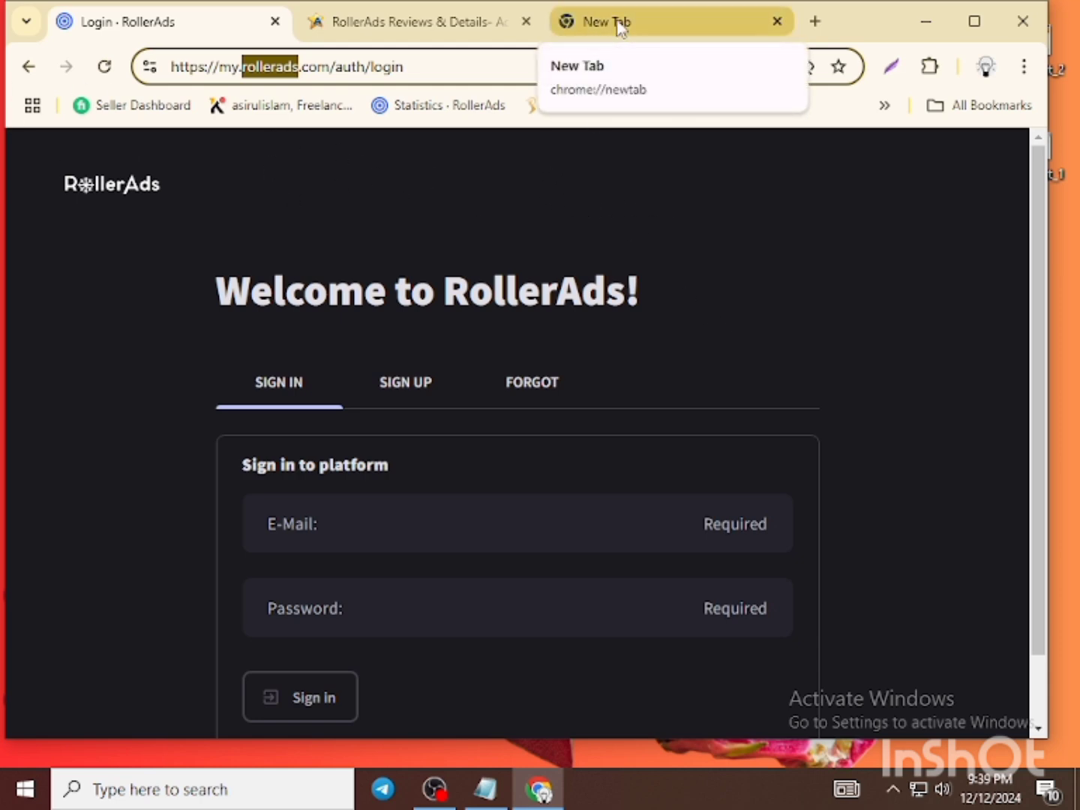
click(543, 226)
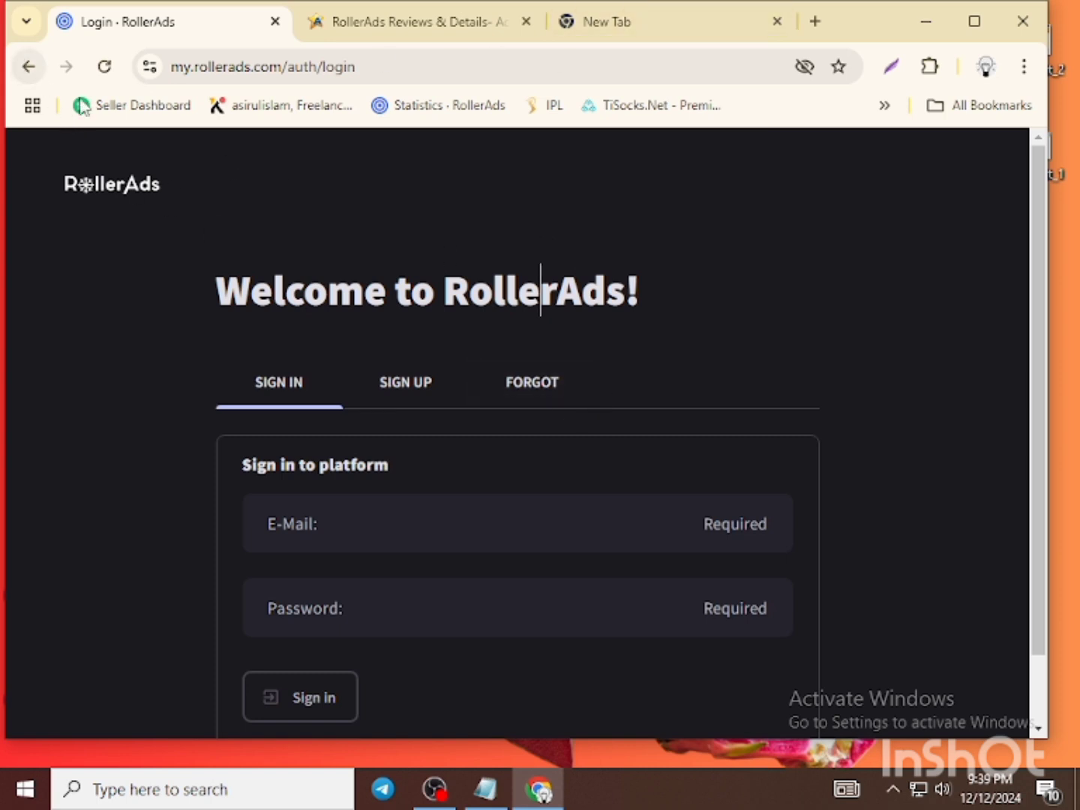
click(31, 68)
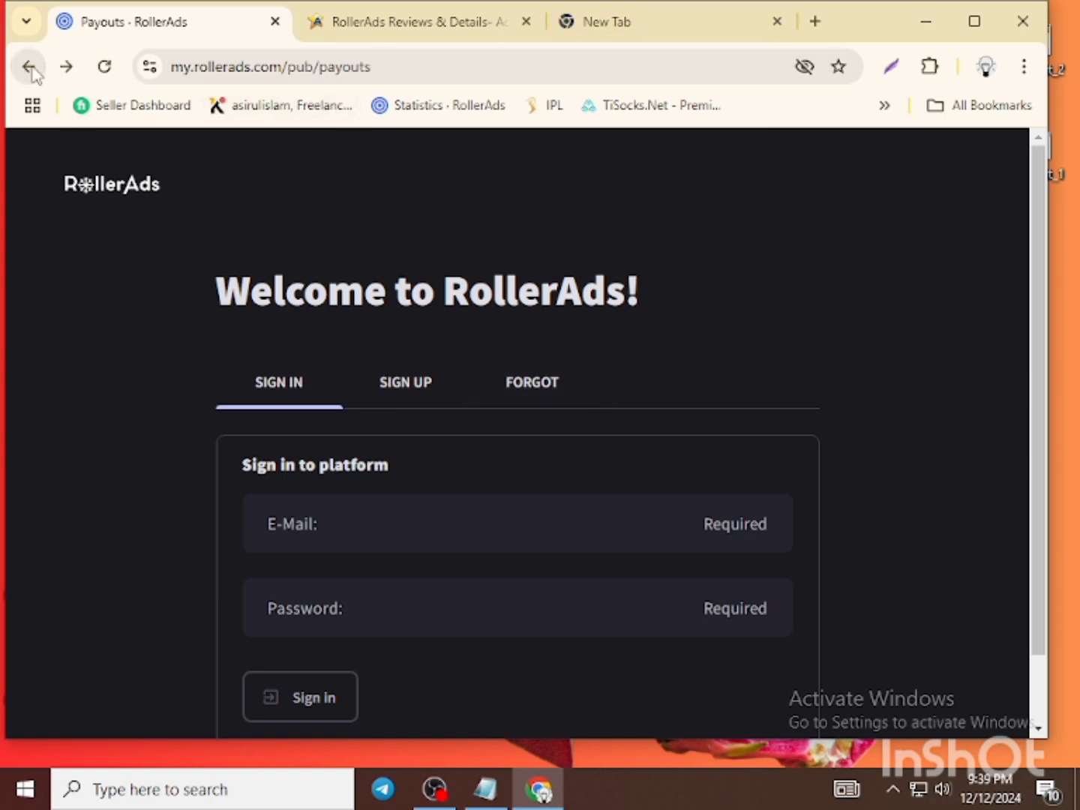
click(663, 28)
- Search Google for 'rollerads' and scroll down the results
click(267, 434)
key(ctrl+f)
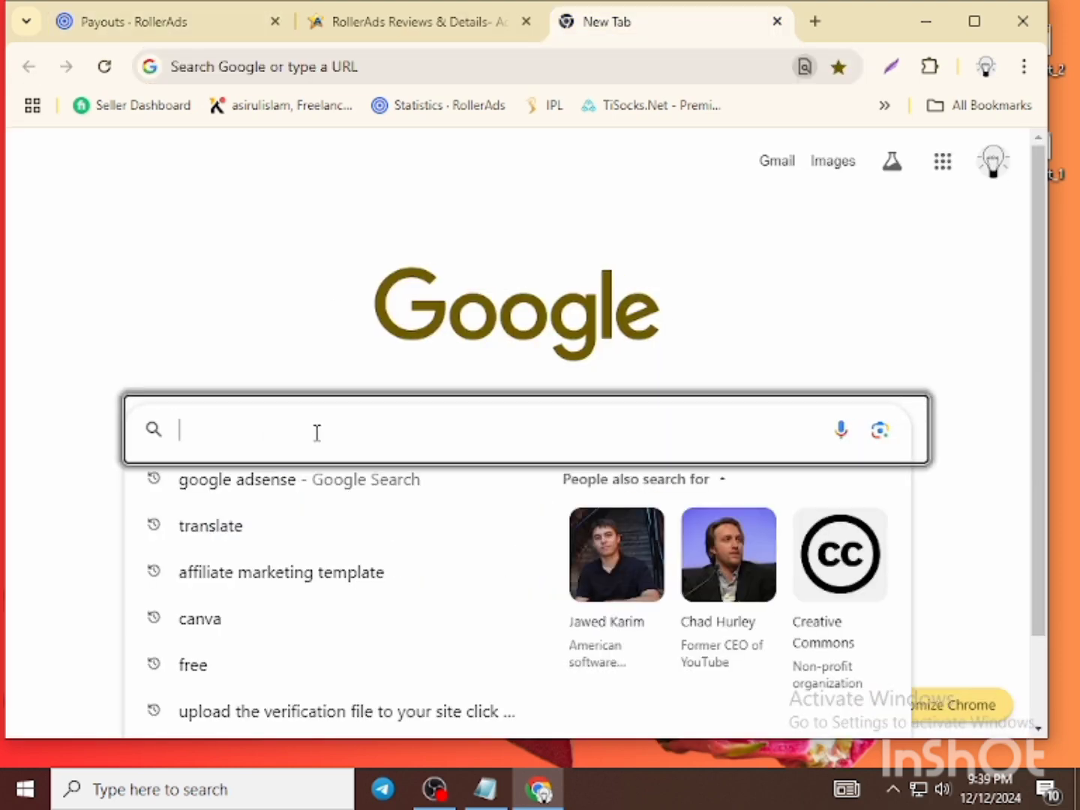
click(324, 430)
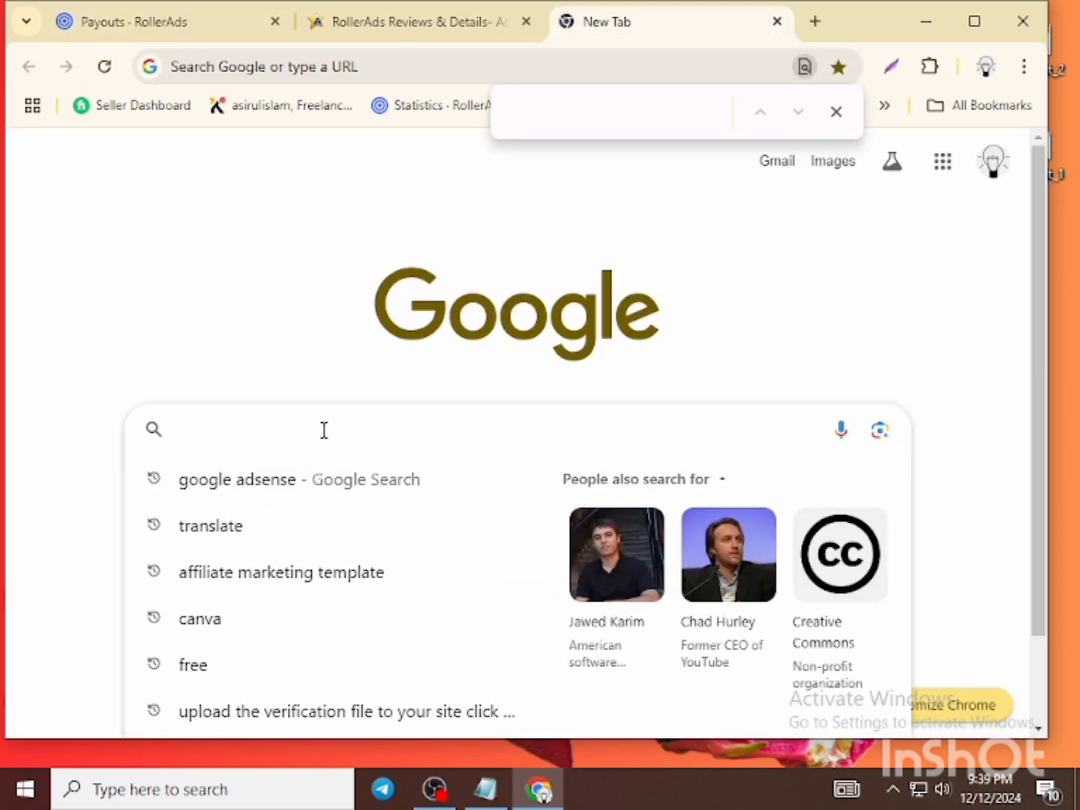
text(rollerads)
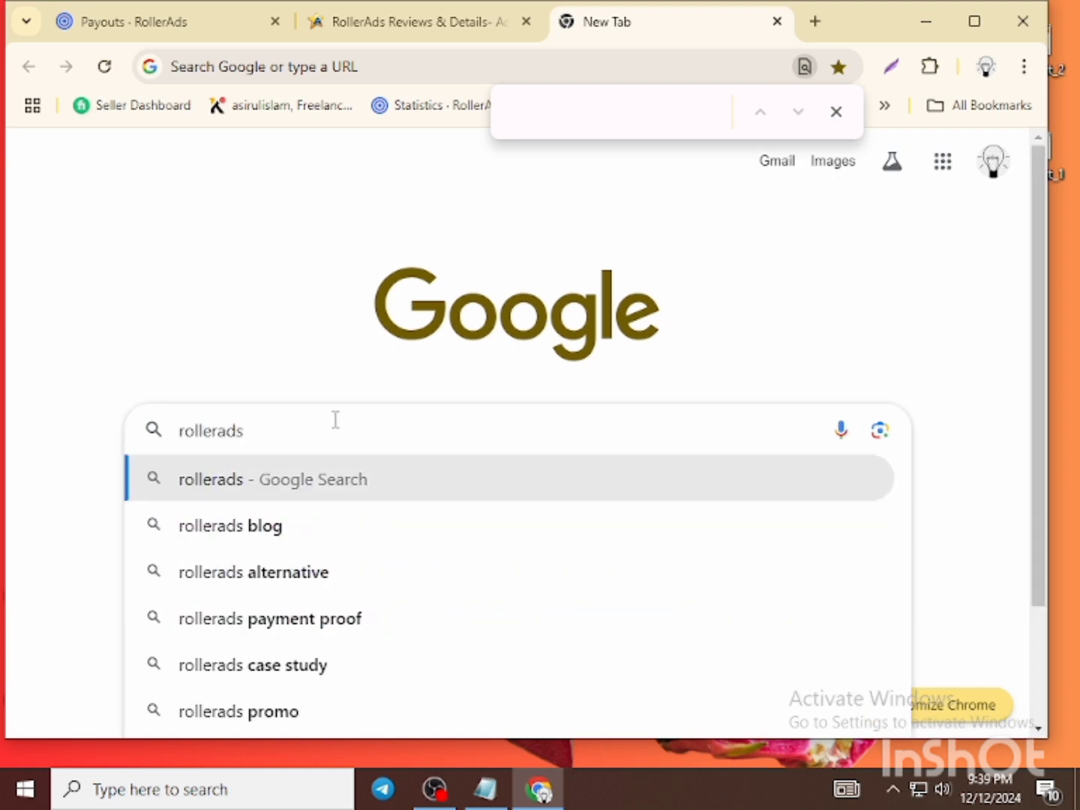
key(Return)
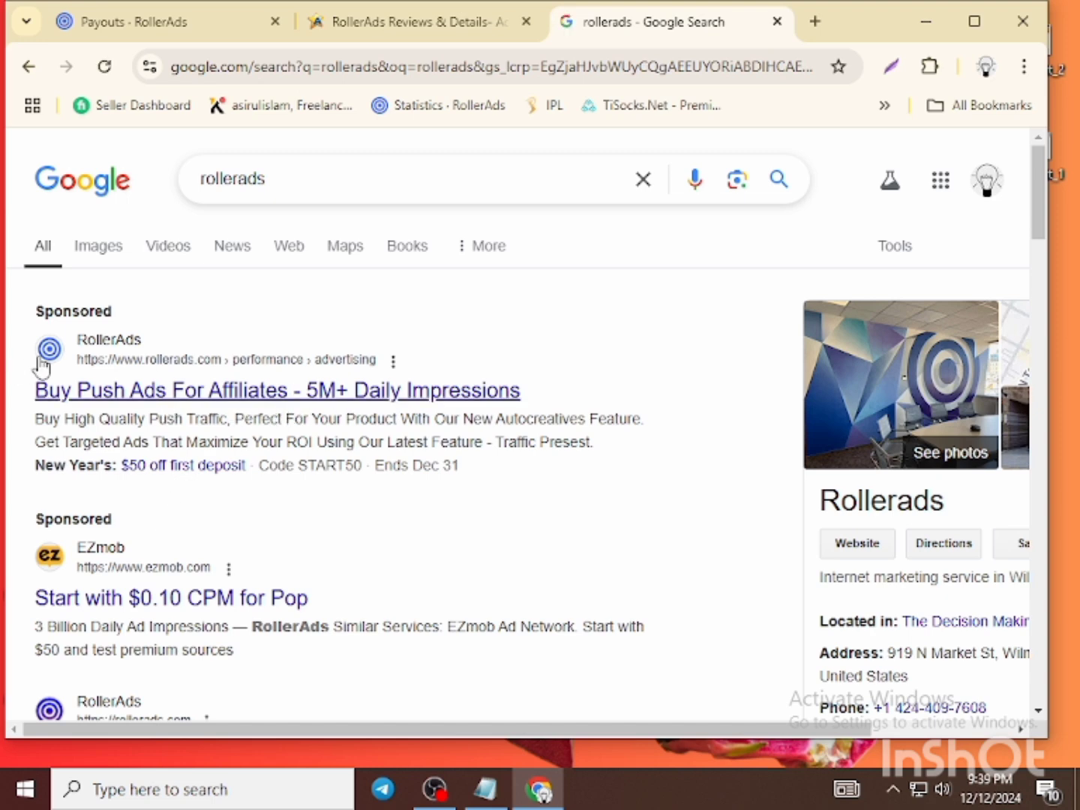
scroll(352, 516, down, 1)
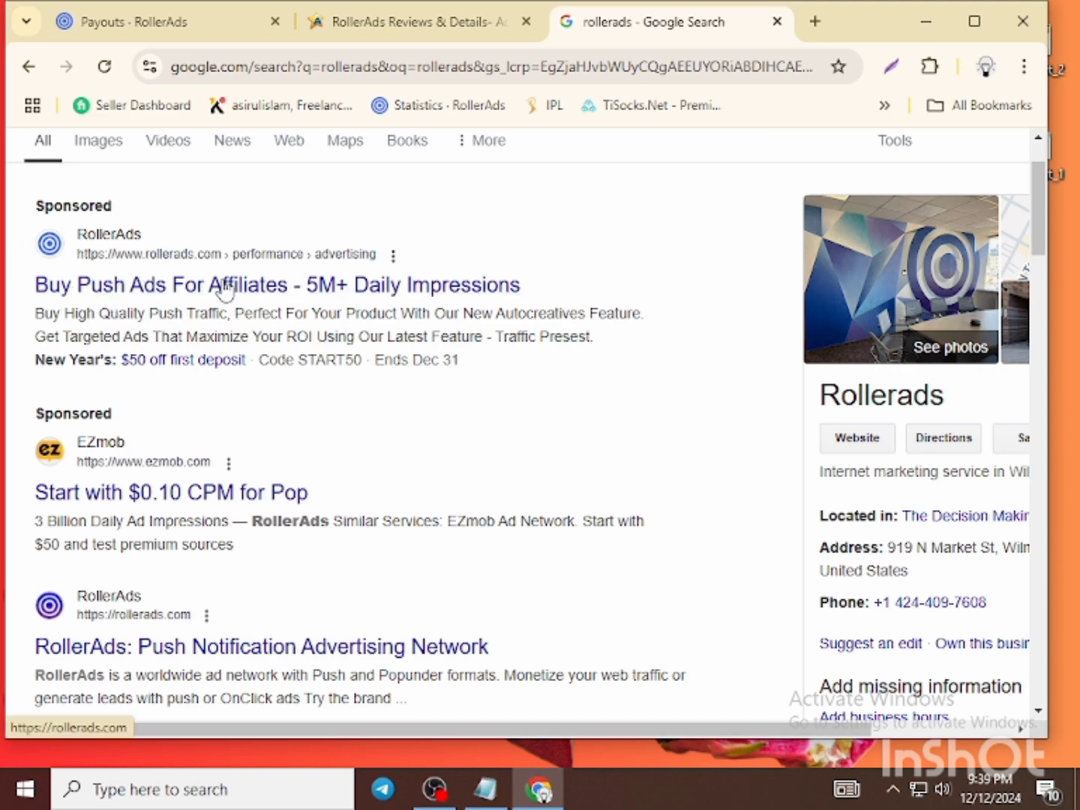
scroll(484, 335, down, 2)
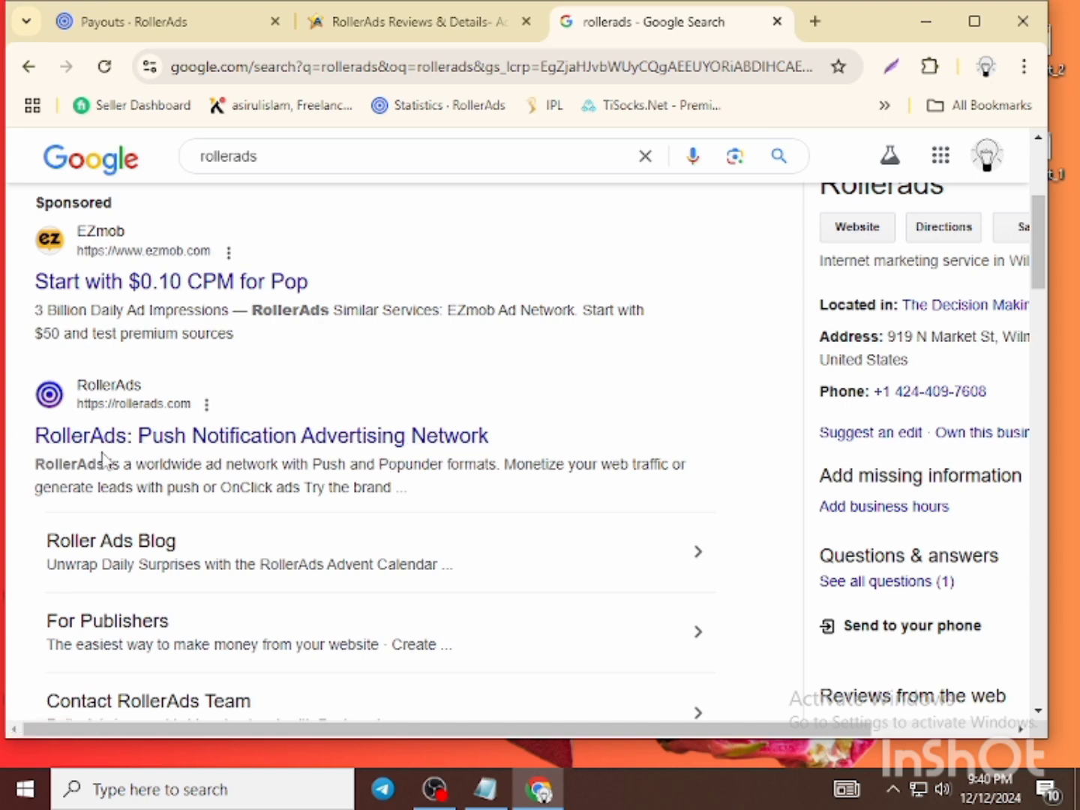
- Start a screen capture framing the RollerAds result, then redraw it near the EZmob ad
key(Print)
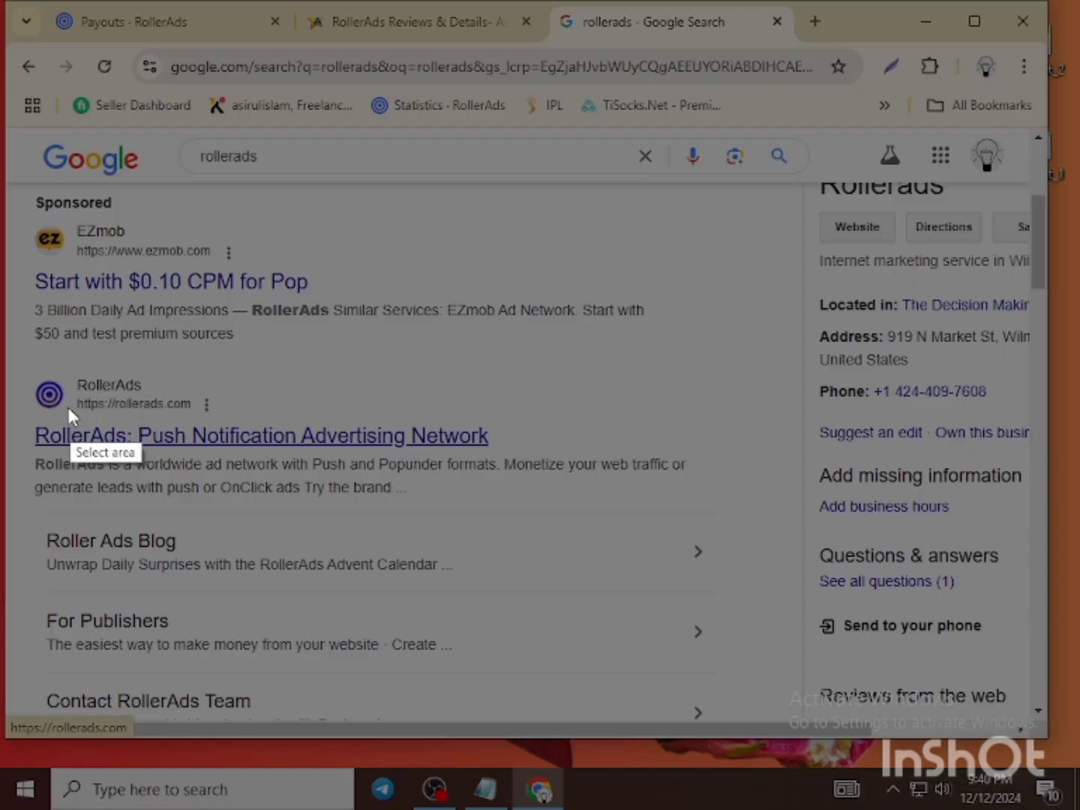
drag(20, 360, 633, 497)
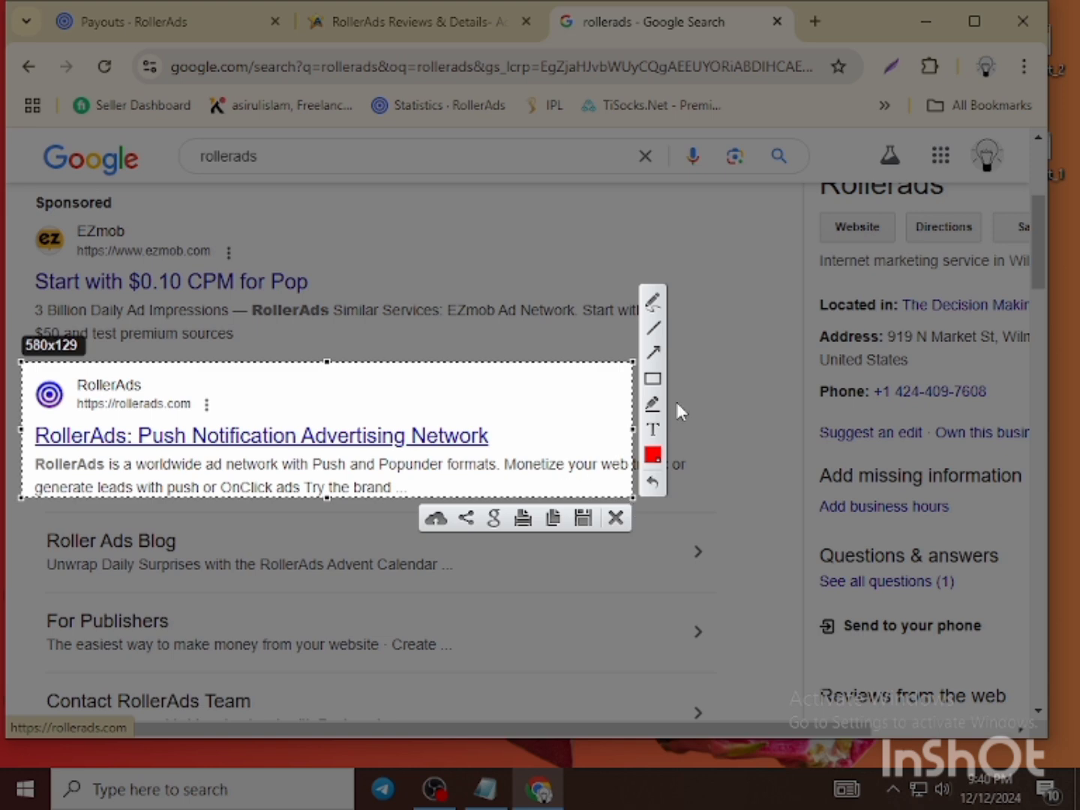
drag(554, 272, 449, 366)
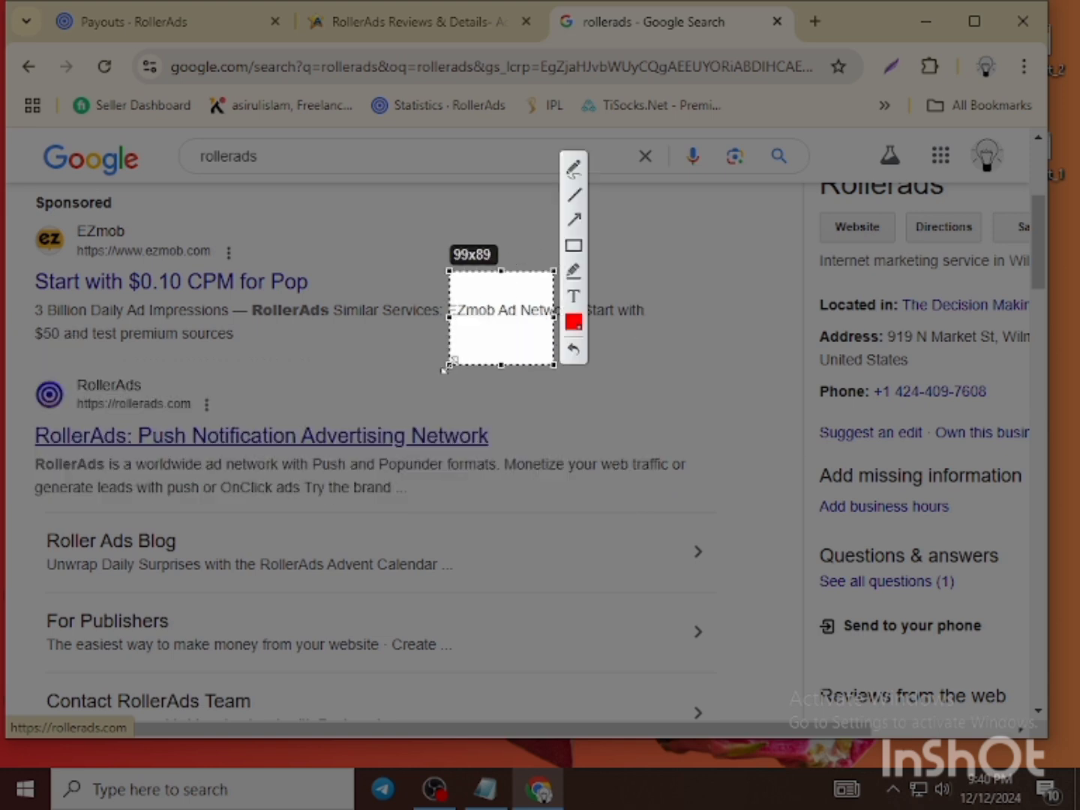
- Cancel the capture and open RollerAds' sponsored Push Notification Advertising Network result
click(537, 385)
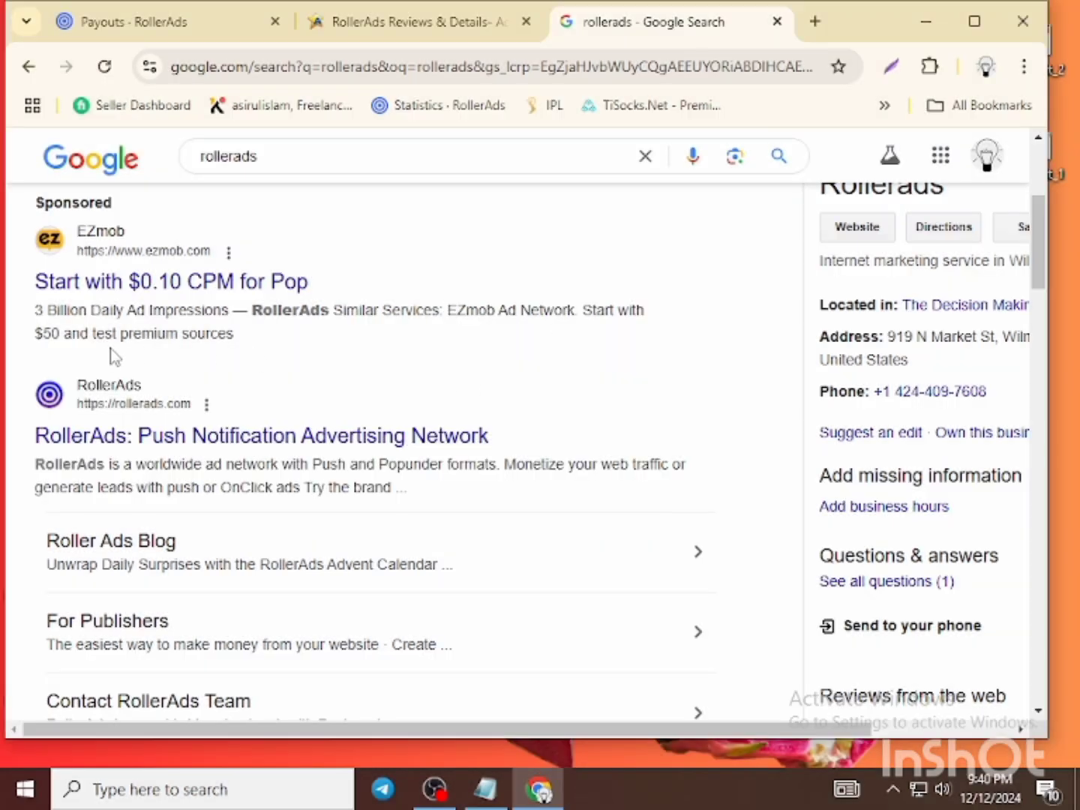
drag(31, 371, 483, 503)
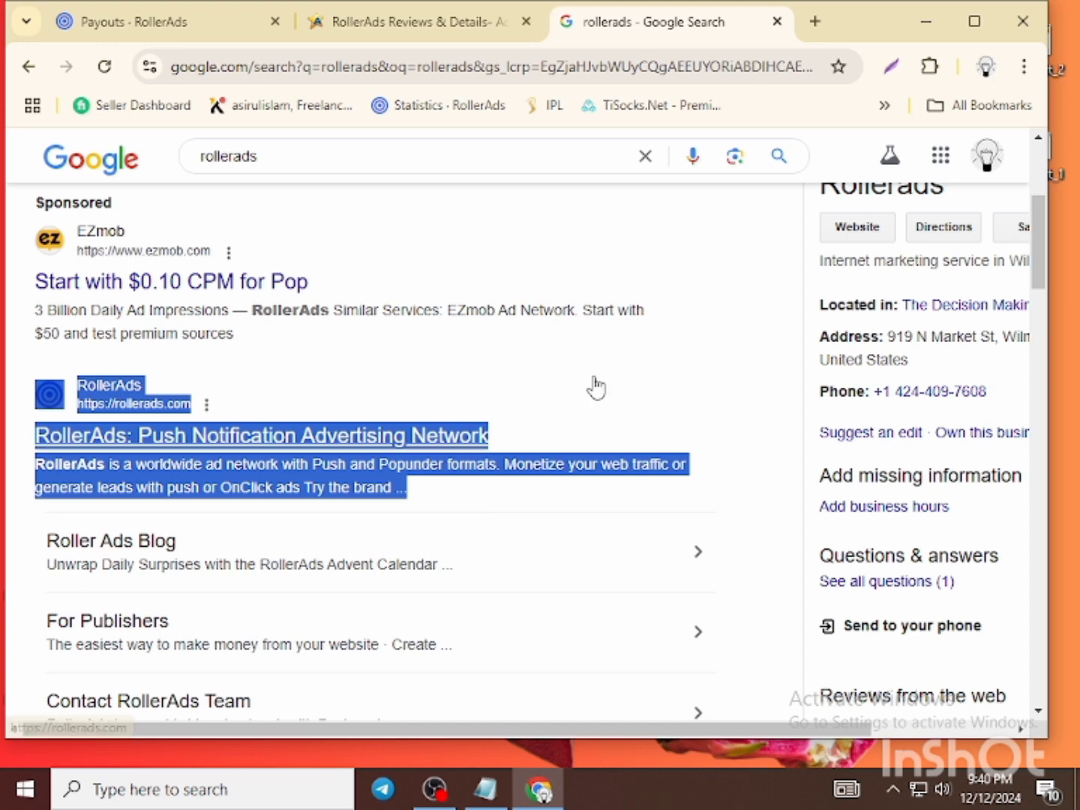
click(264, 398)
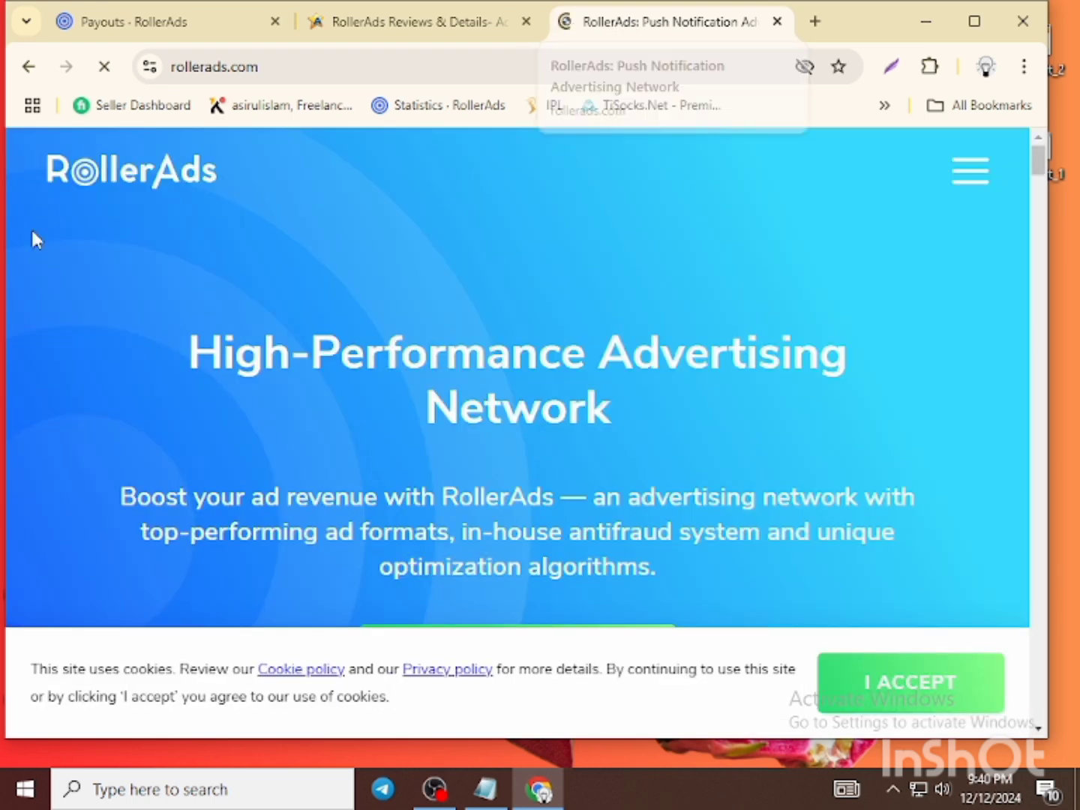
- Scroll through the rollerads.com push-notification features, opening and closing the site menu
scroll(665, 333, down, 4)
scroll(665, 334, down, 12)
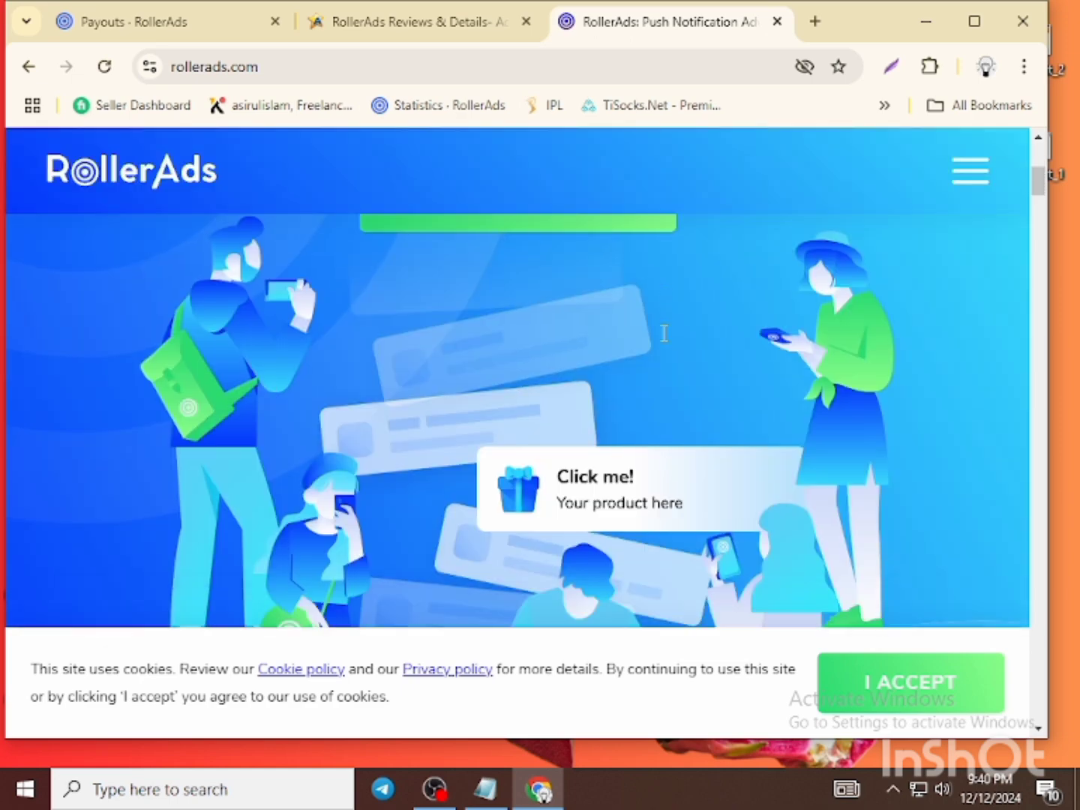
scroll(628, 323, down, 3)
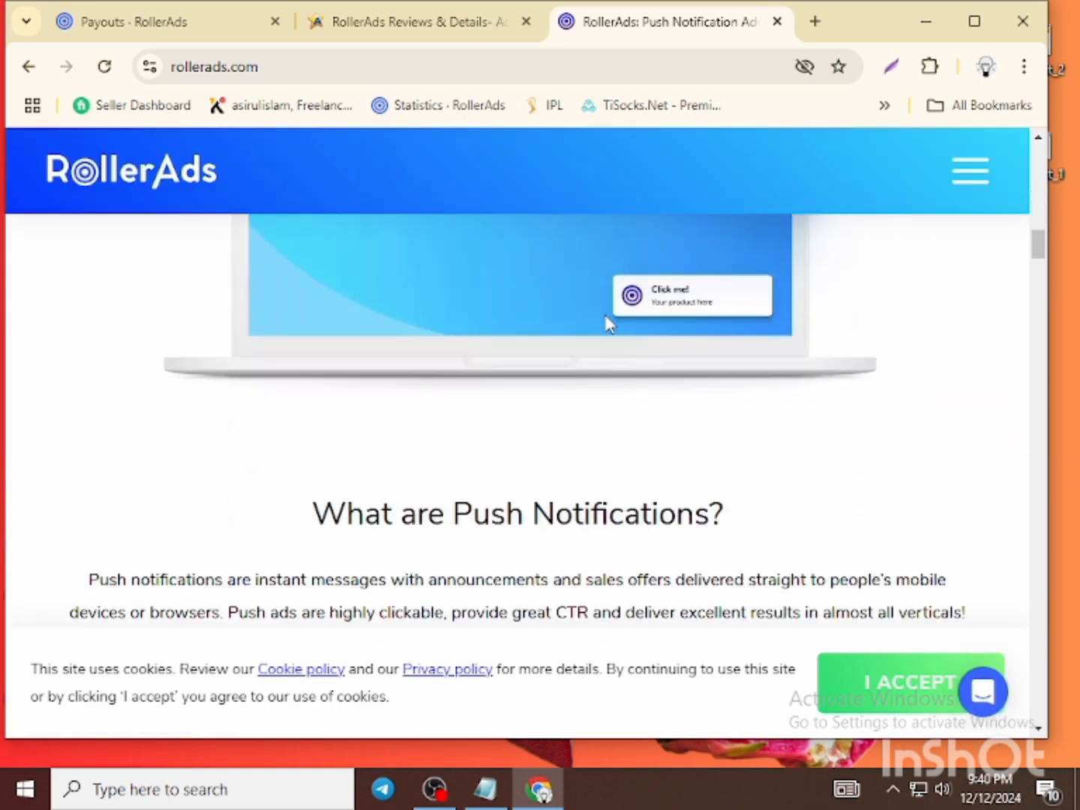
scroll(592, 318, up, 12)
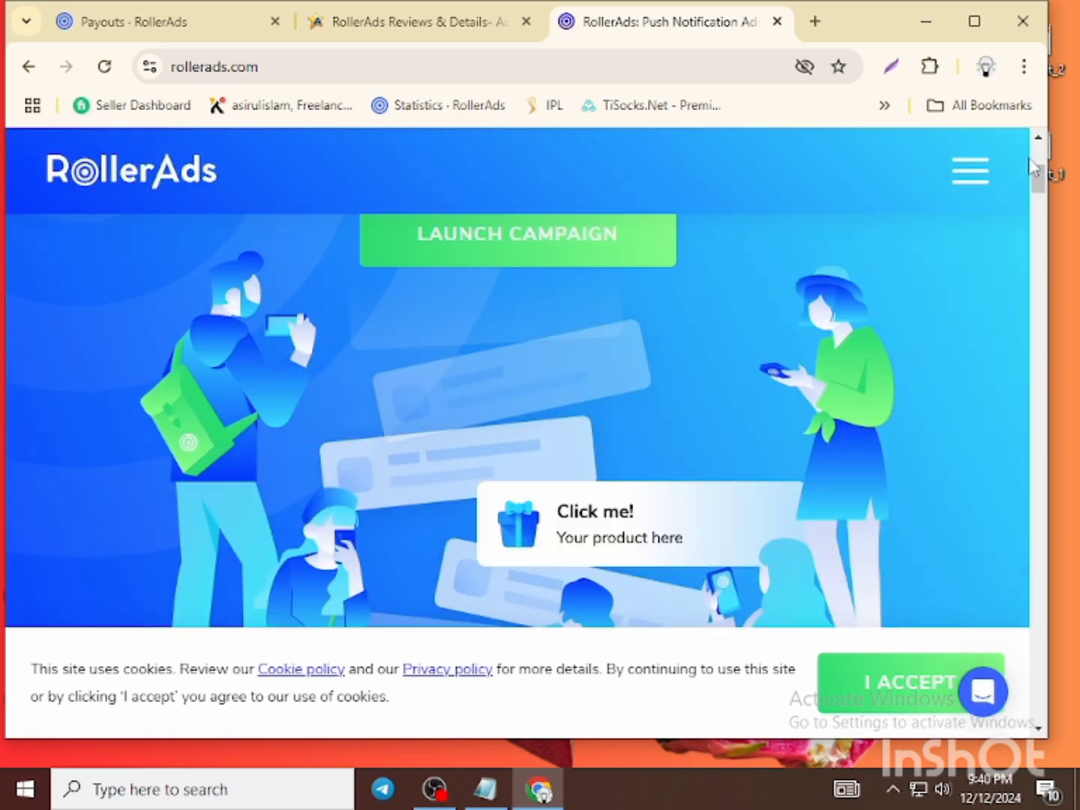
click(963, 177)
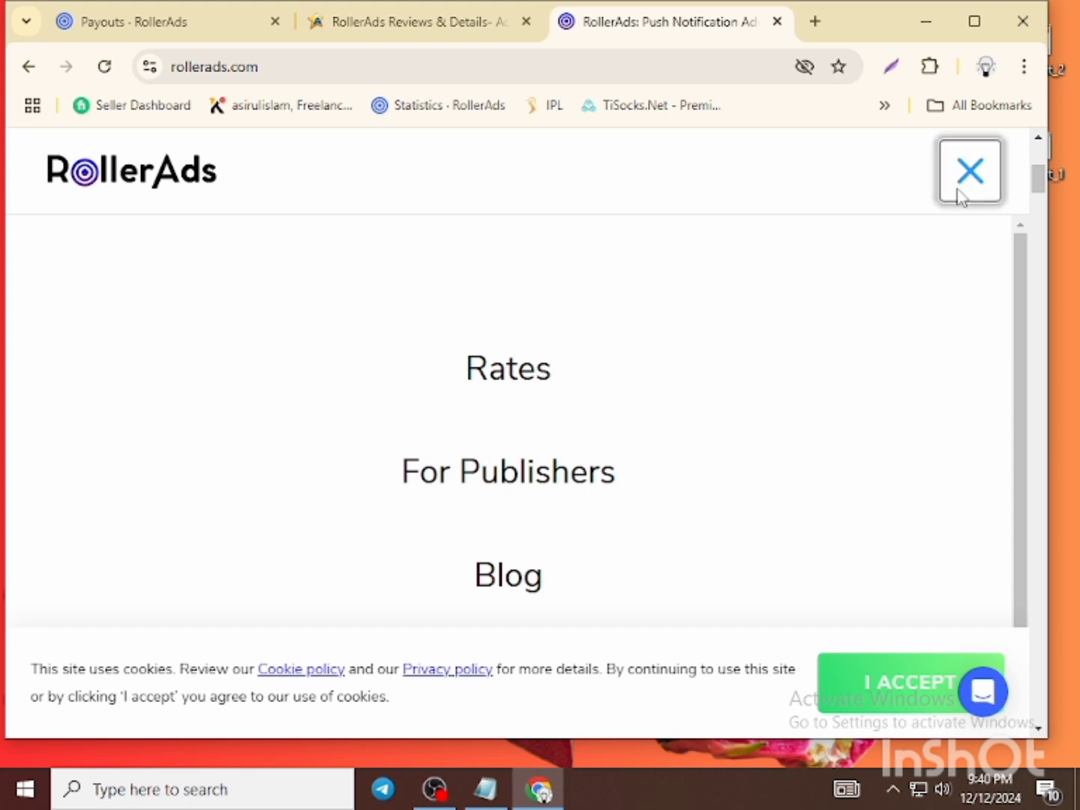
scroll(739, 374, down, 2)
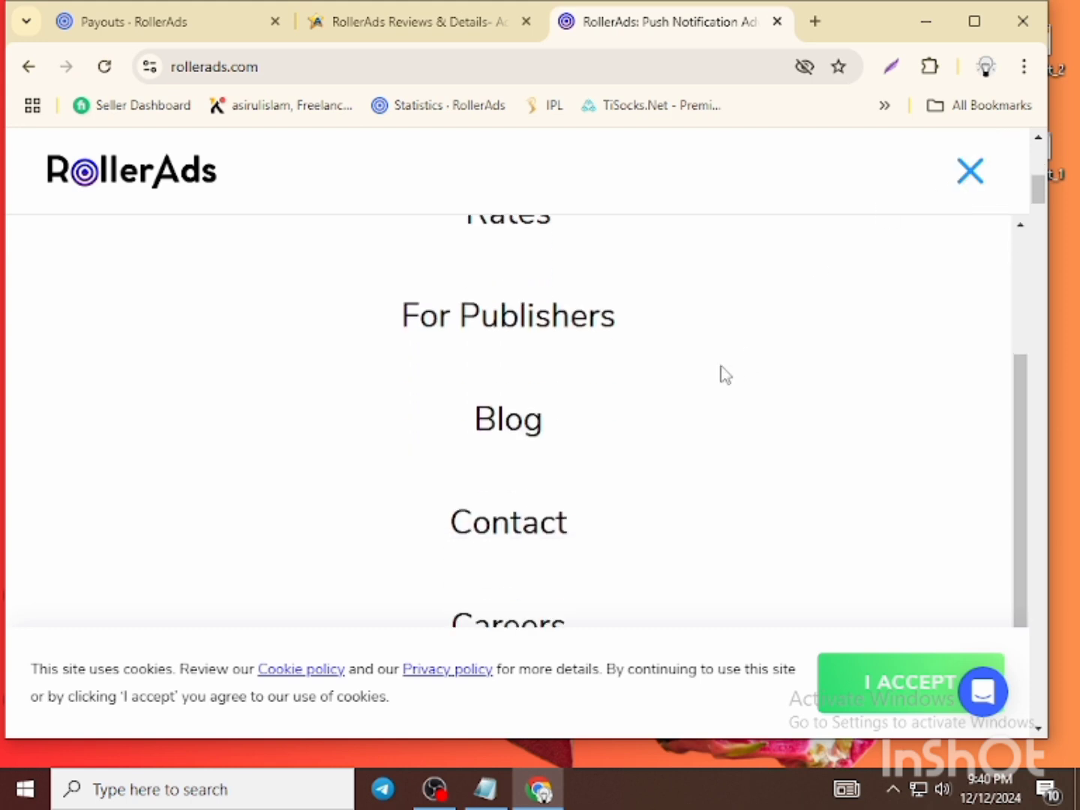
scroll(706, 369, down, 2)
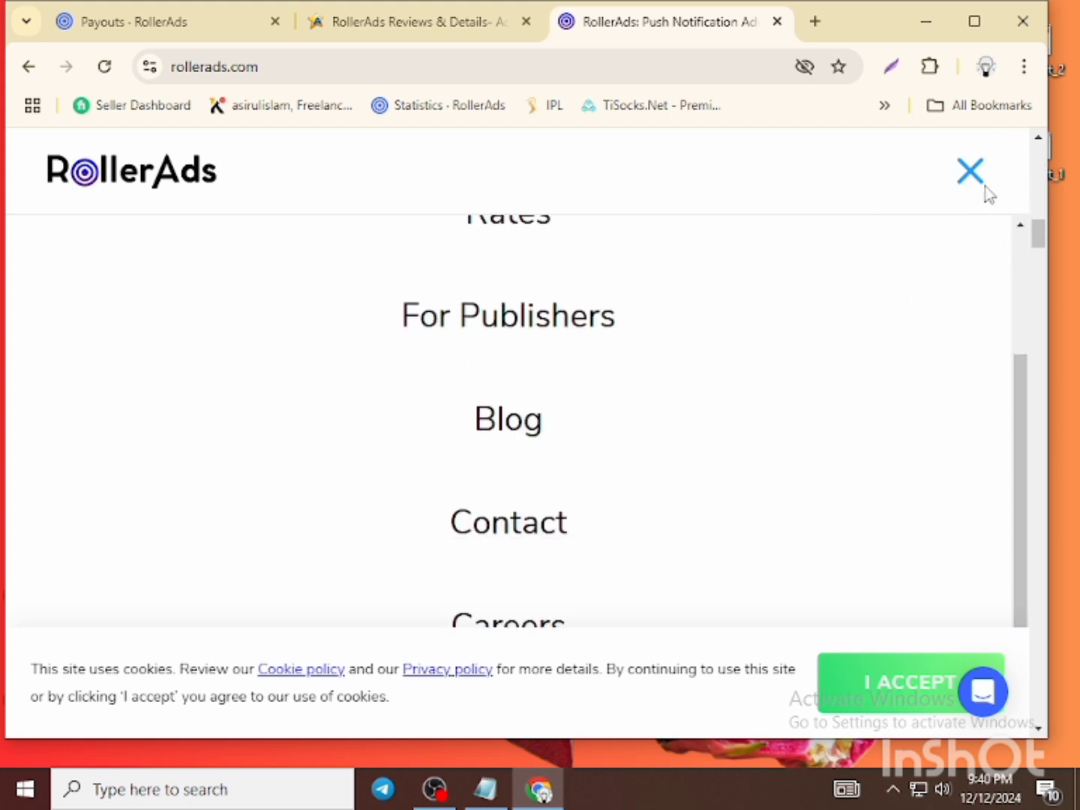
click(952, 178)
- Scroll down through the traffic stats and close the rollerads.com tab
scroll(729, 480, down, 5)
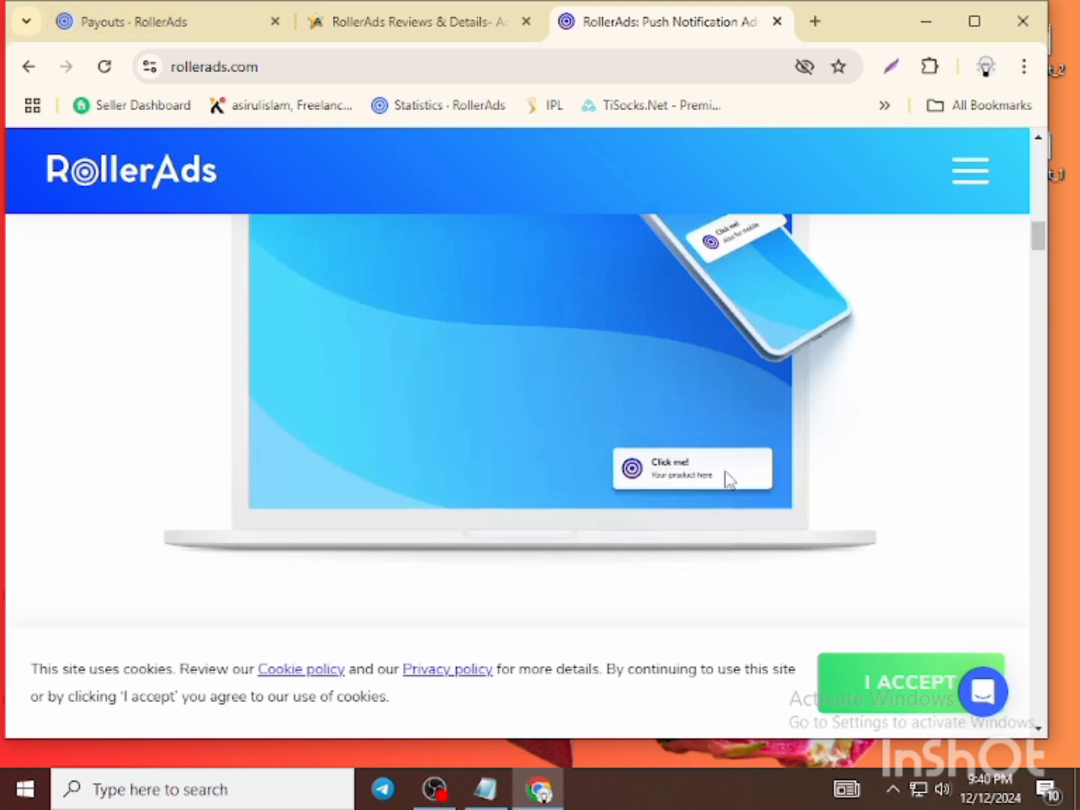
scroll(728, 479, down, 10)
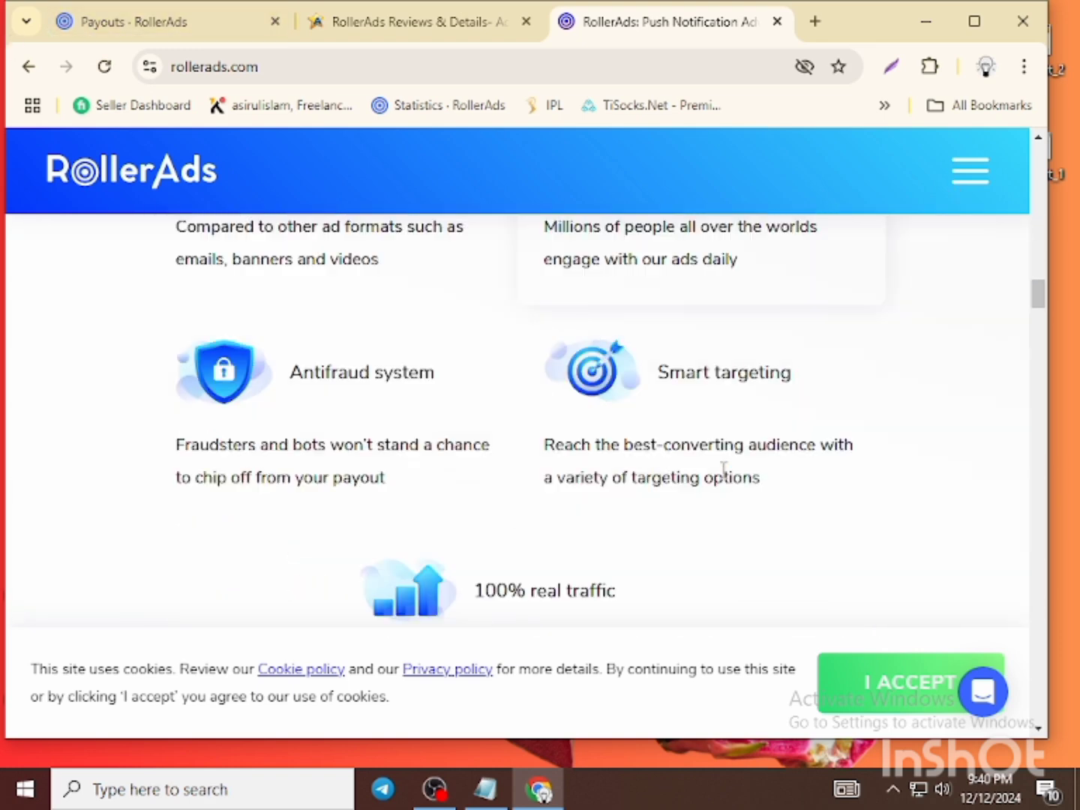
scroll(719, 476, down, 6)
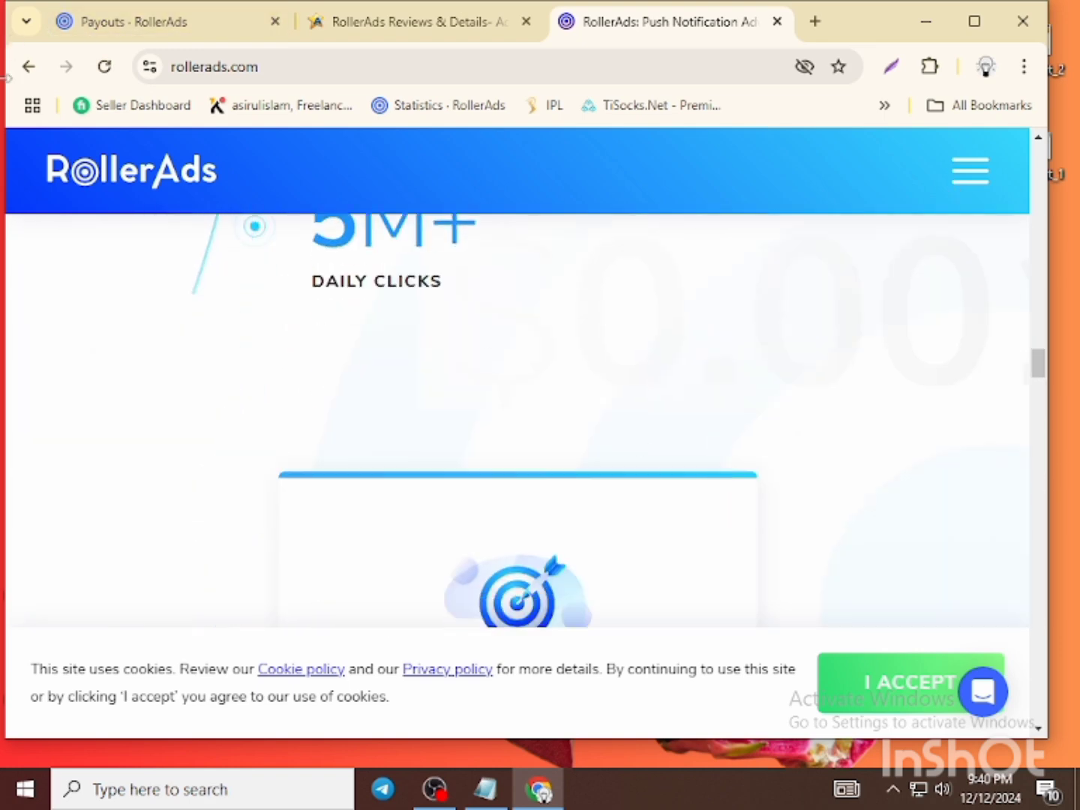
click(777, 21)
- Return to the Payouts tab and switch its RollerAds login form to SIGN UP
click(192, 17)
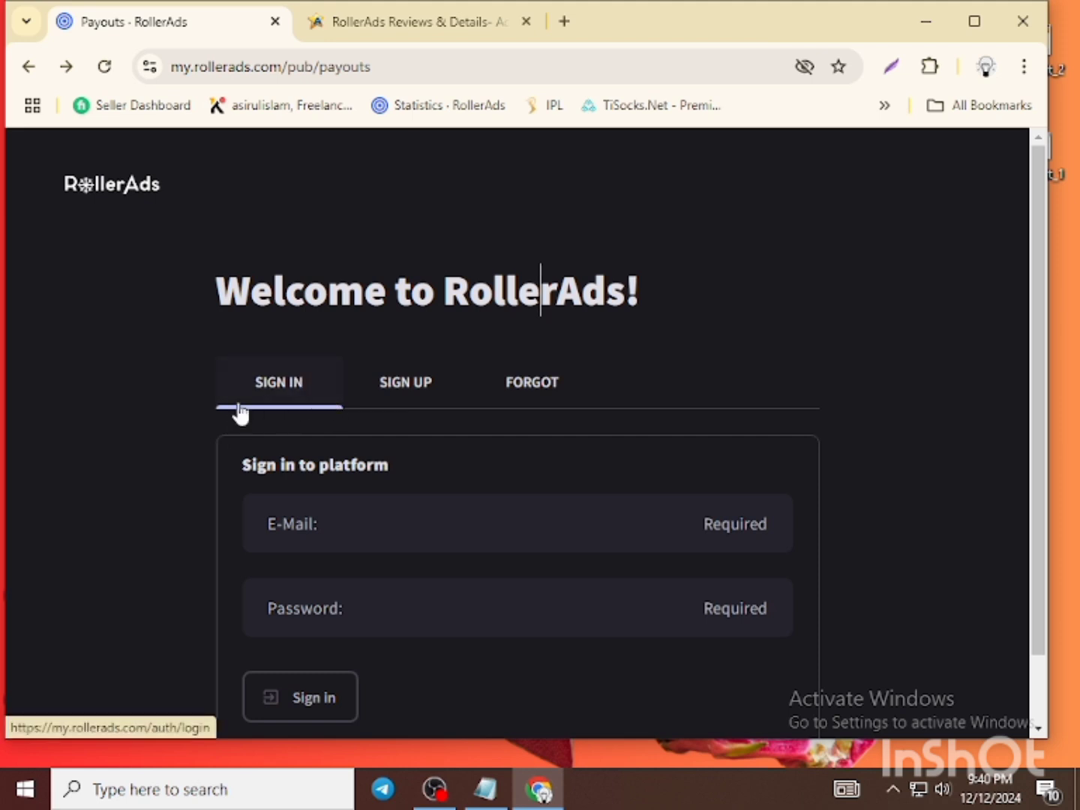
click(400, 394)
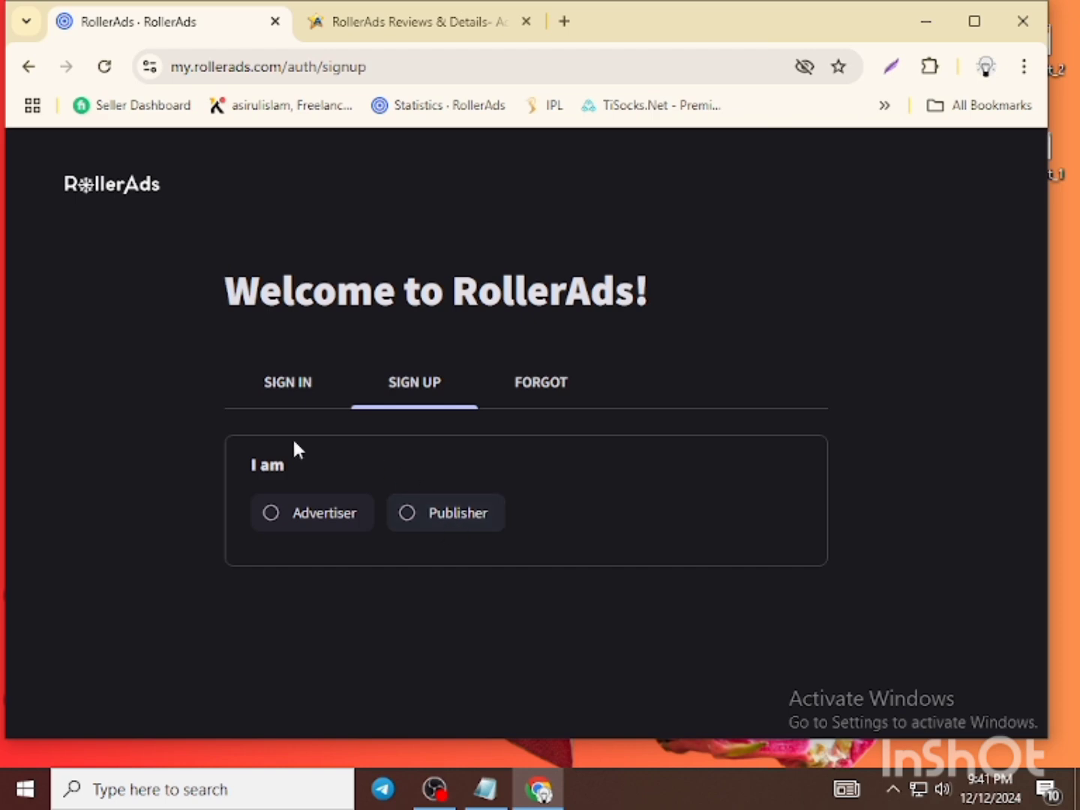
- Choose Publisher and click into the Email and Nickname fields
click(408, 525)
scroll(555, 510, down, 3)
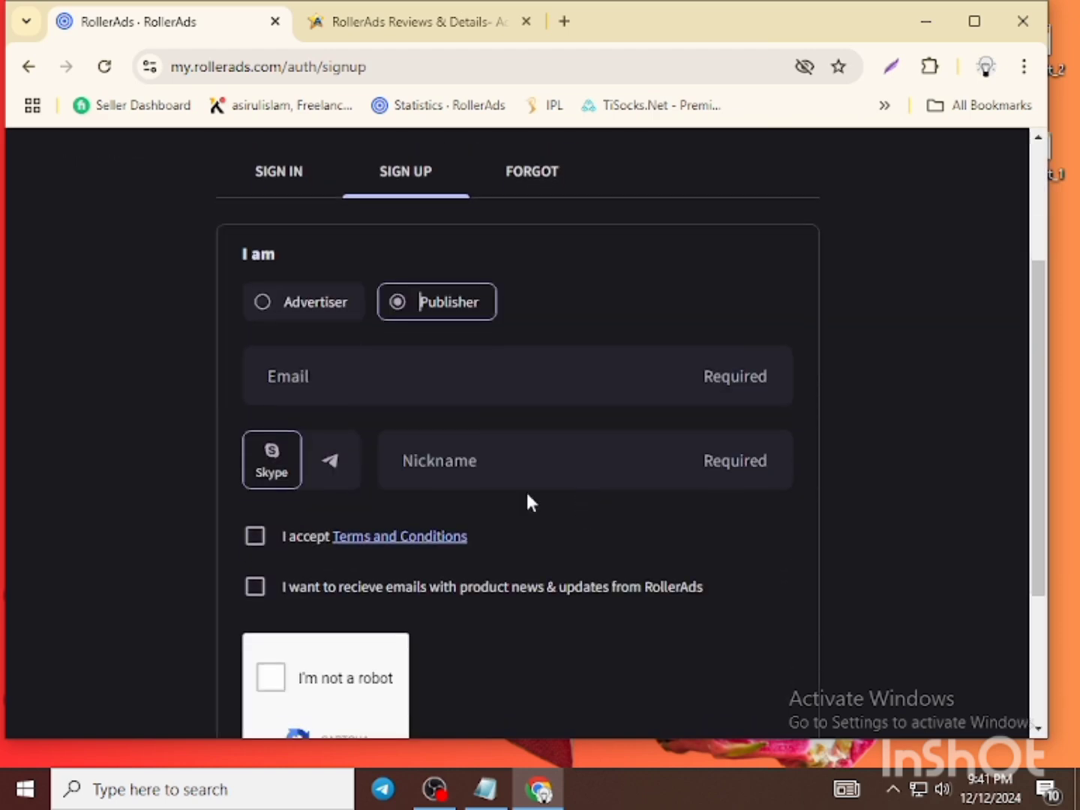
click(343, 388)
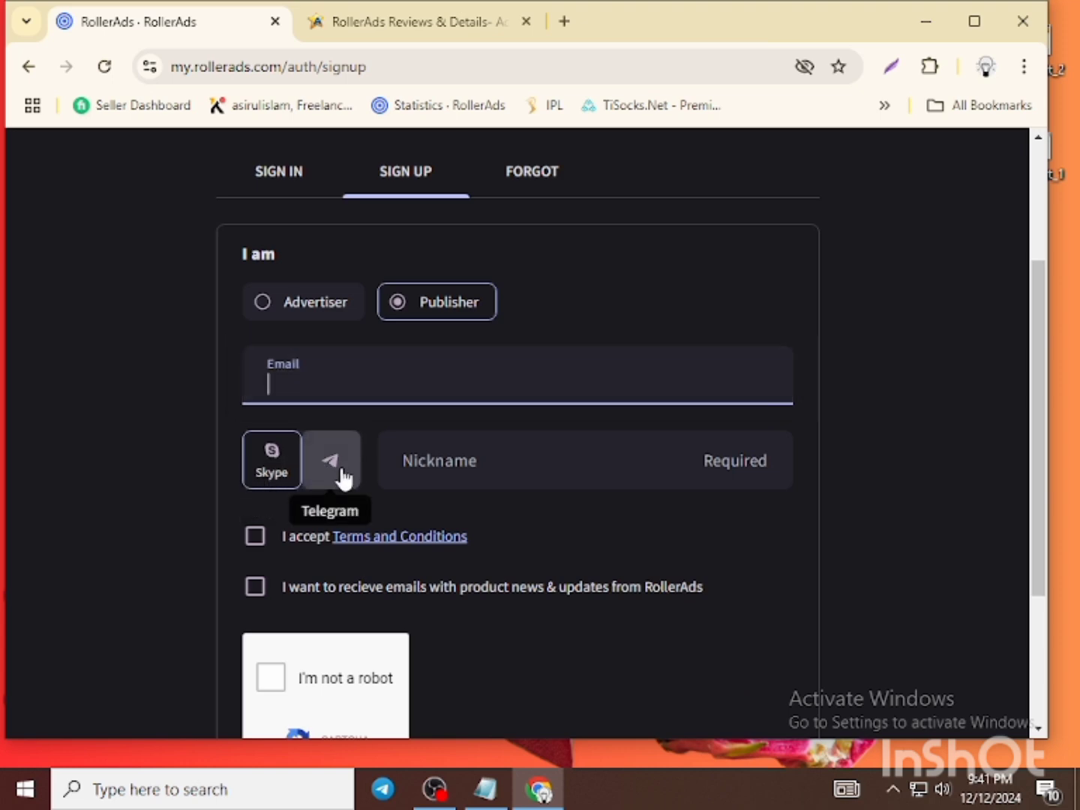
click(441, 458)
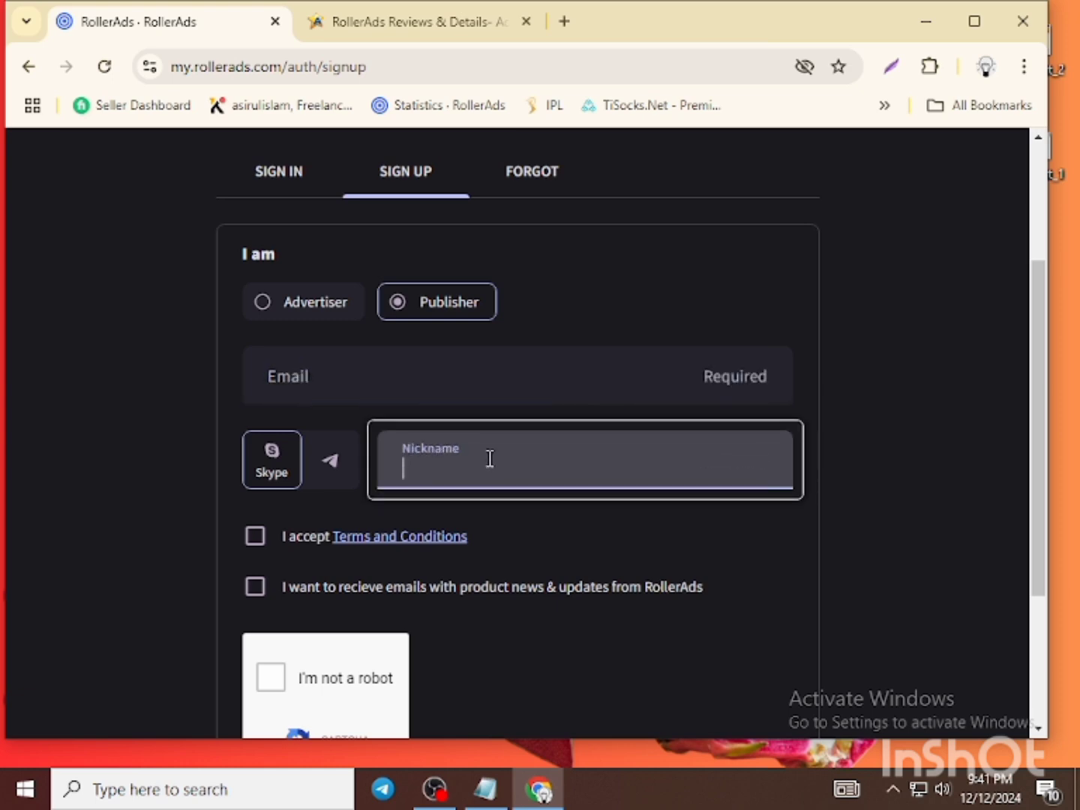
- Tick the Terms and product-news e-mail consents and start a screen capture
scroll(587, 484, down, 1)
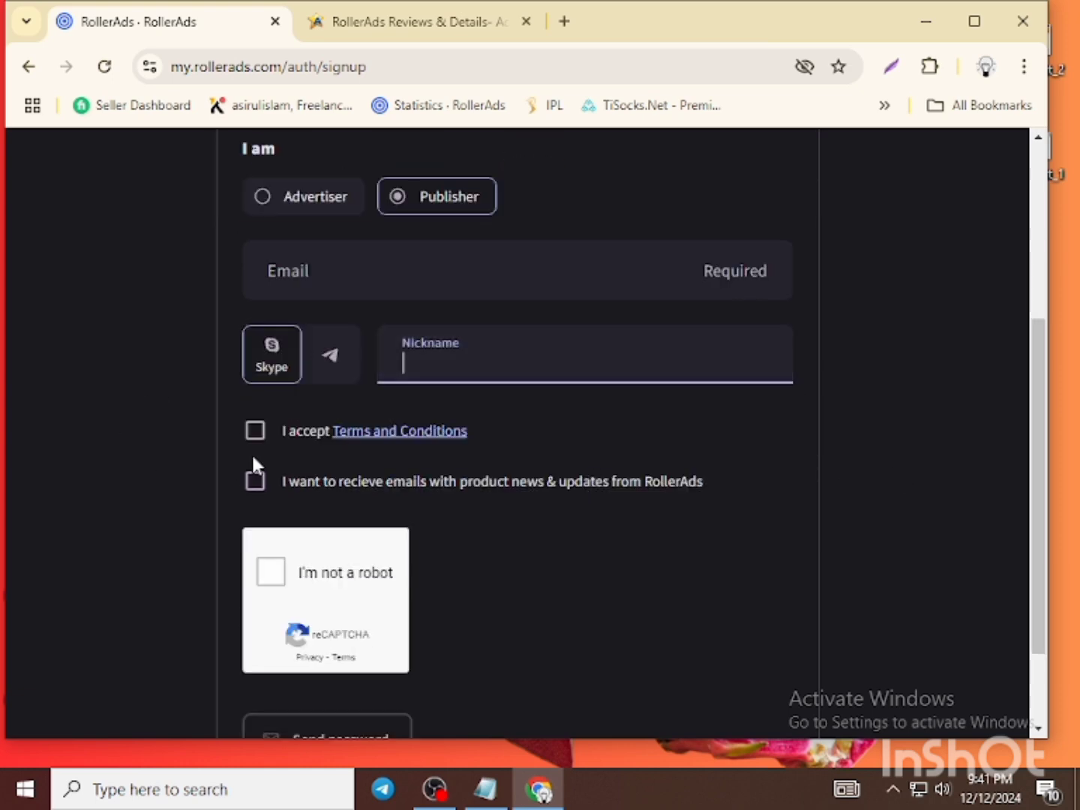
click(255, 432)
click(255, 481)
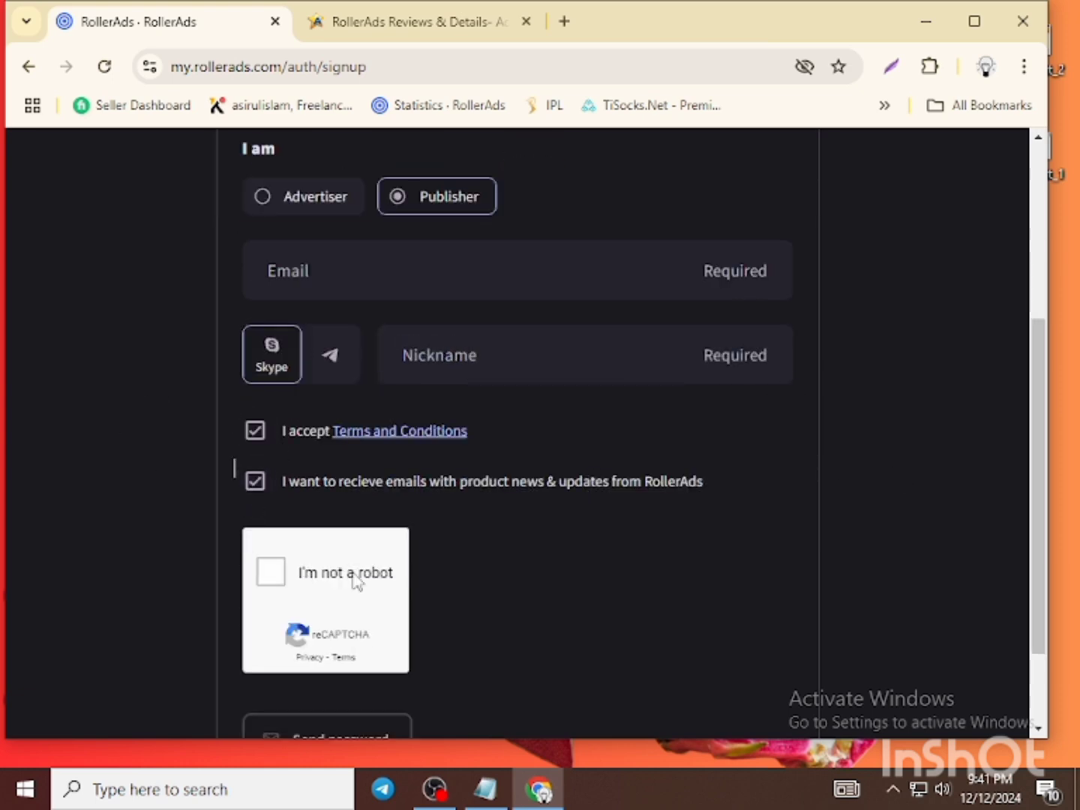
scroll(389, 558, down, 1)
scroll(412, 556, down, 1)
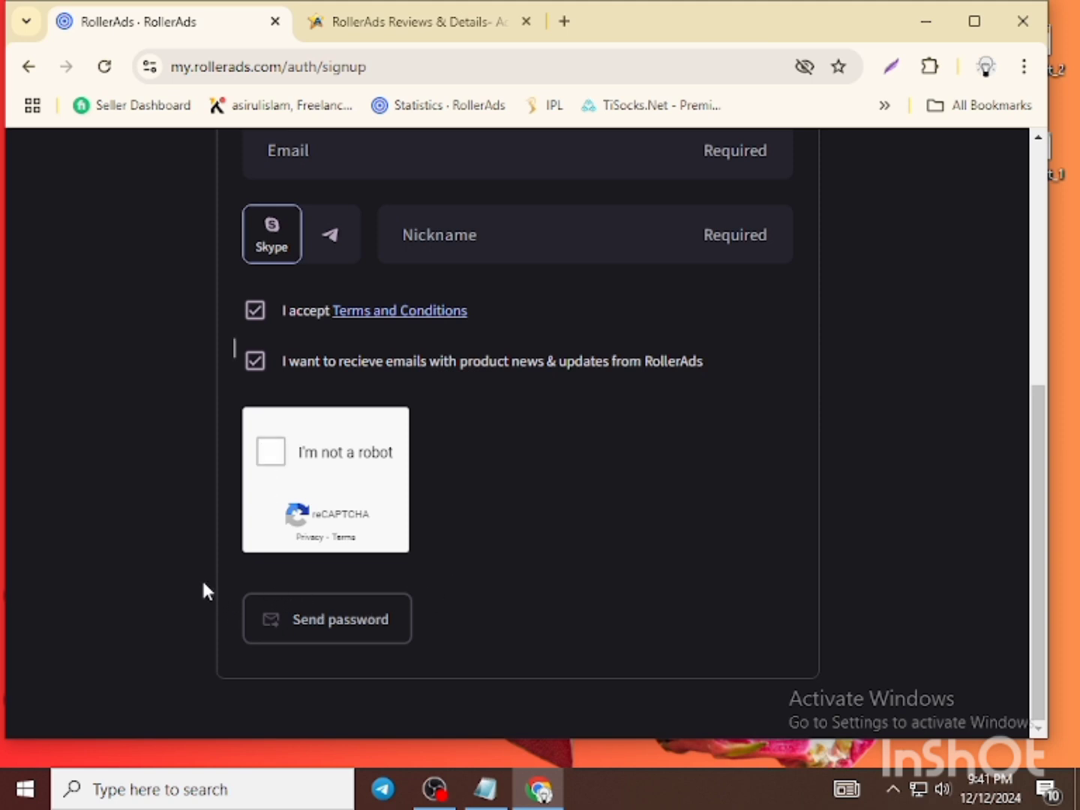
key(Print)
mouse_move(203, 559)
mouse_down()
mouse_move(509, 646)
mouse_move(484, 678)
mouse_up()
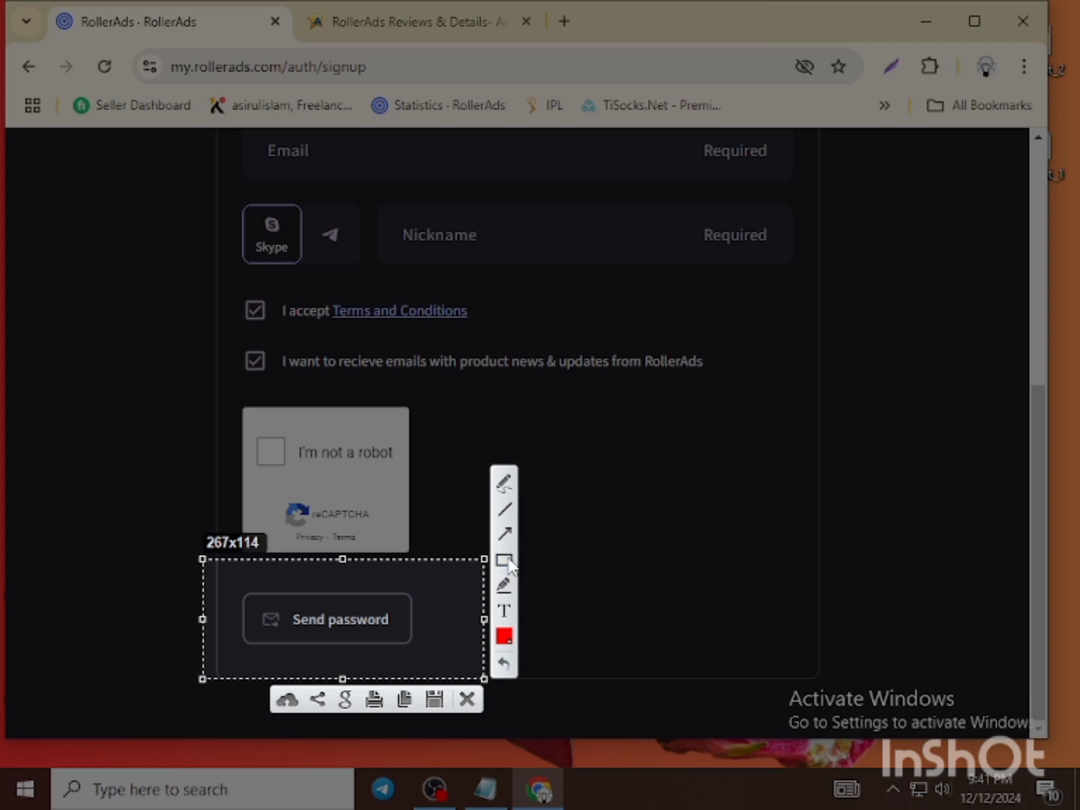
mouse_move(250, 588)
mouse_down()
mouse_move(350, 610)
mouse_move(424, 658)
mouse_up()
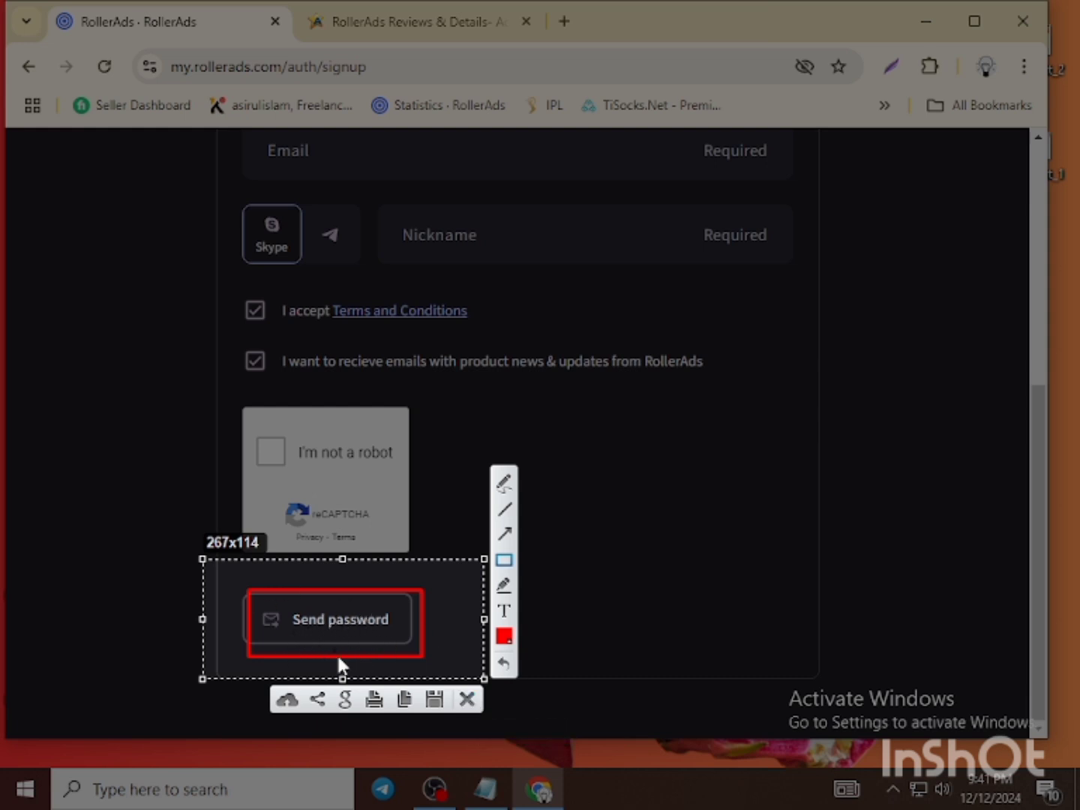
click(467, 700)
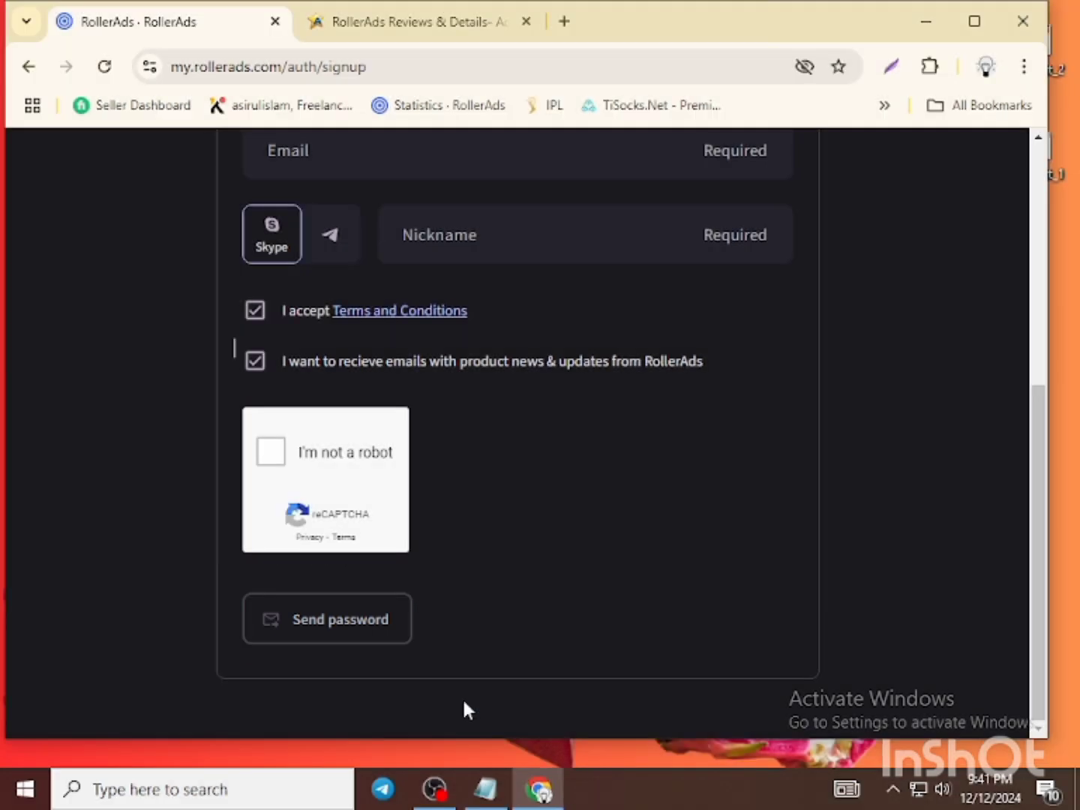
scroll(615, 403, up, 3)
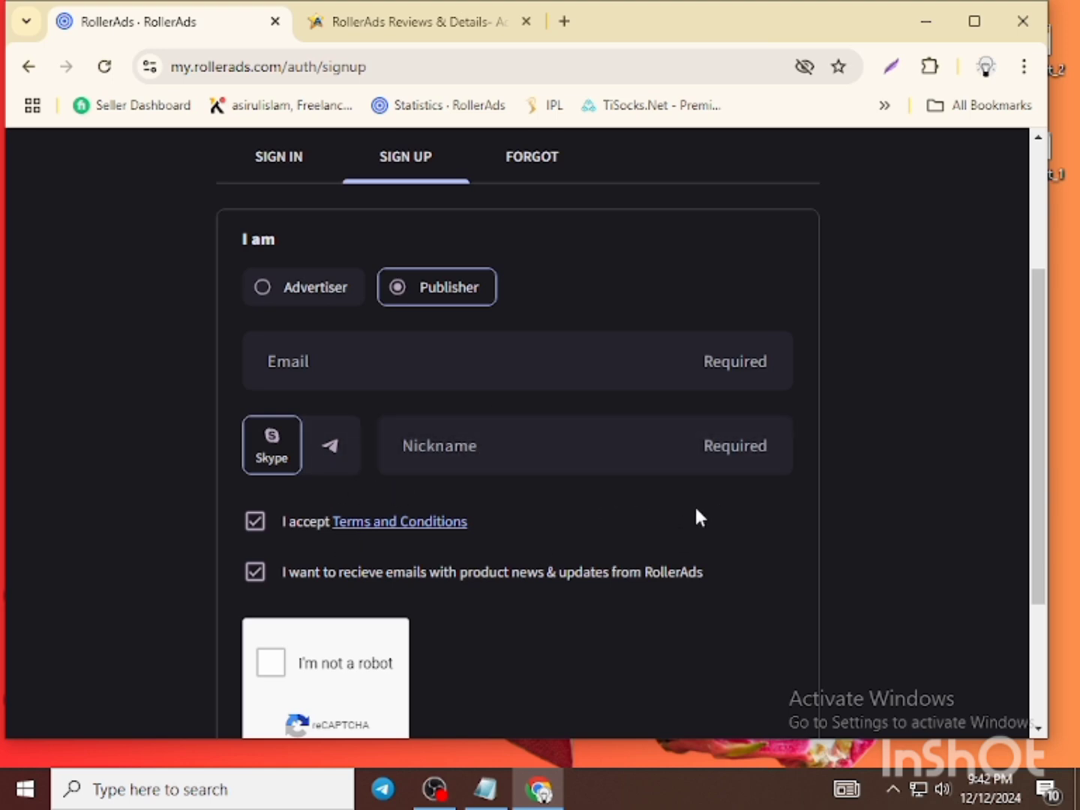
scroll(525, 491, down, 3)
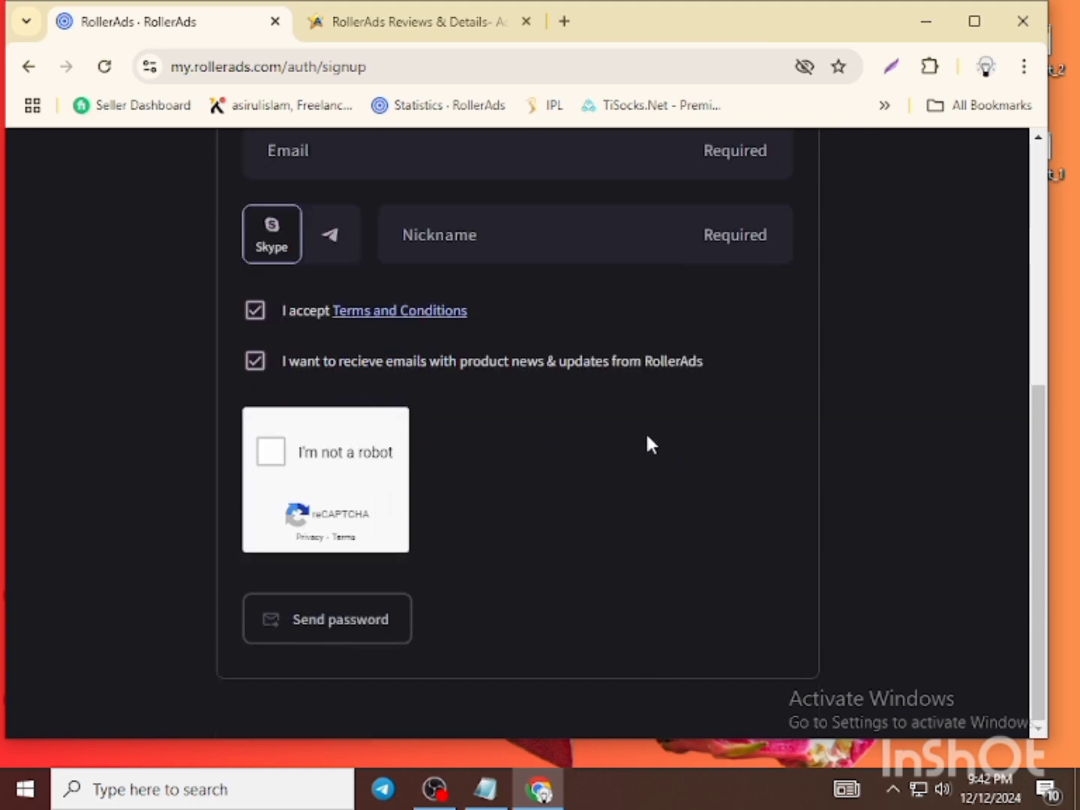
scroll(578, 447, up, 4)
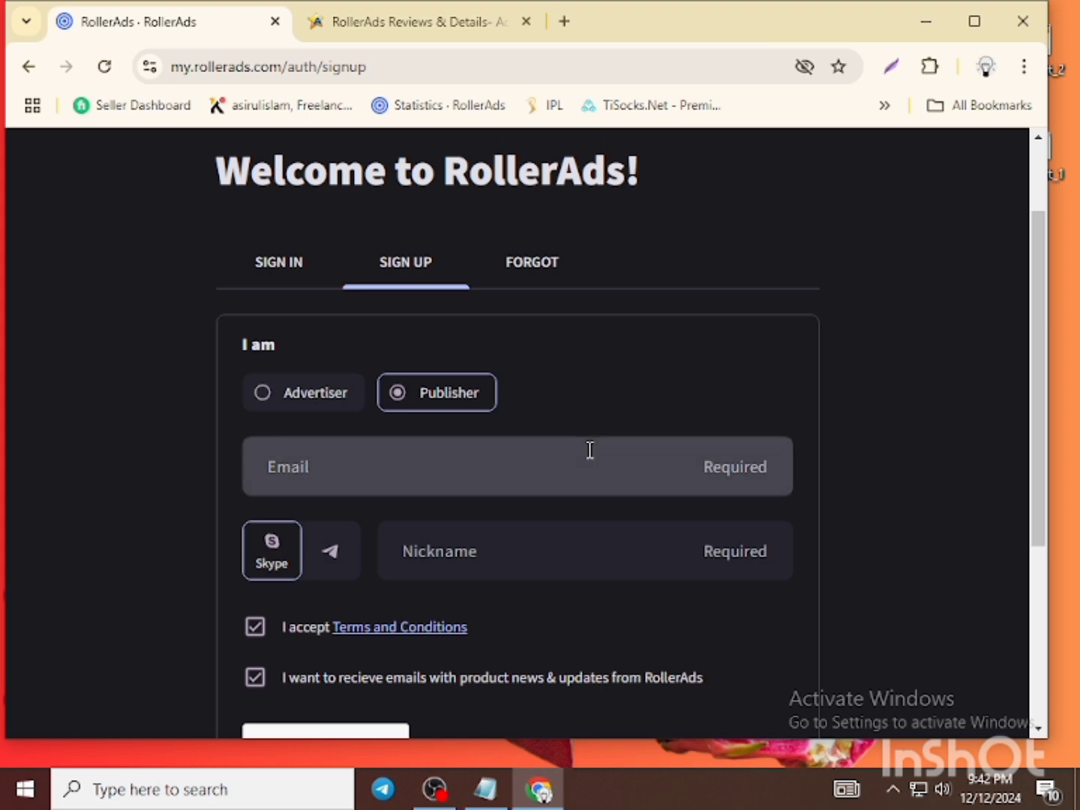
scroll(589, 449, up, 1)
scroll(488, 484, down, 1)
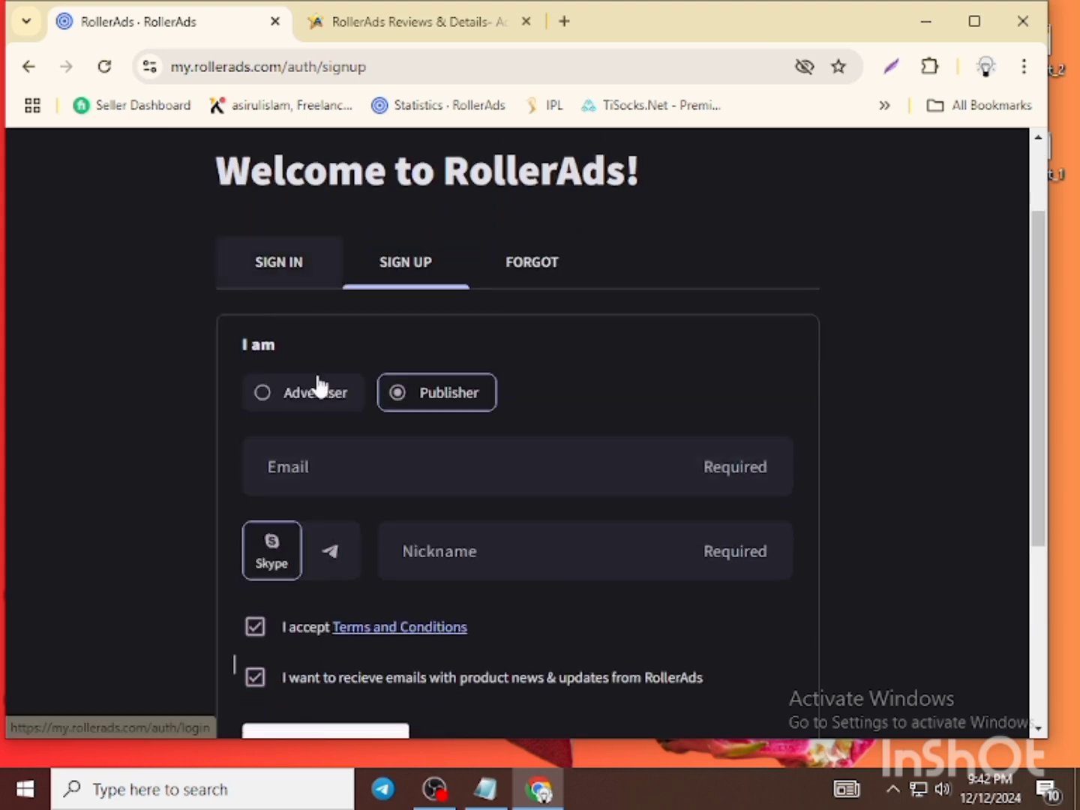
- On the Sign In tab, sign in to RollerAds with the account's e-mail address and password
click(265, 272)
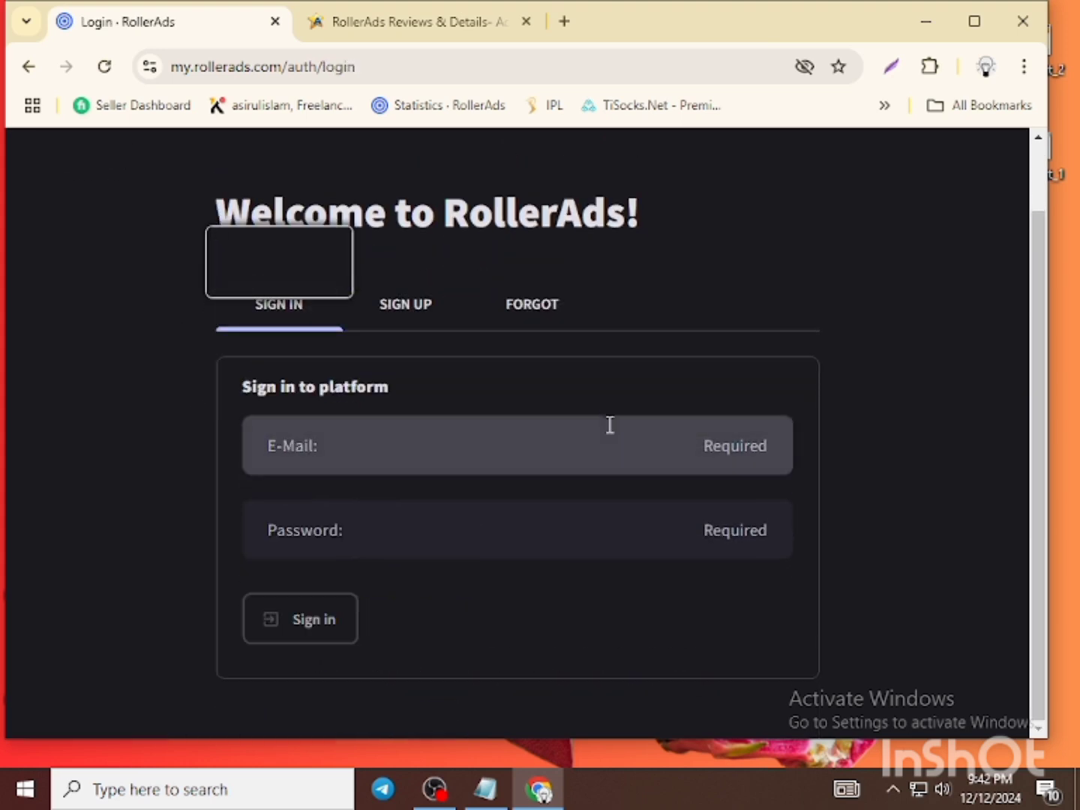
click(296, 471)
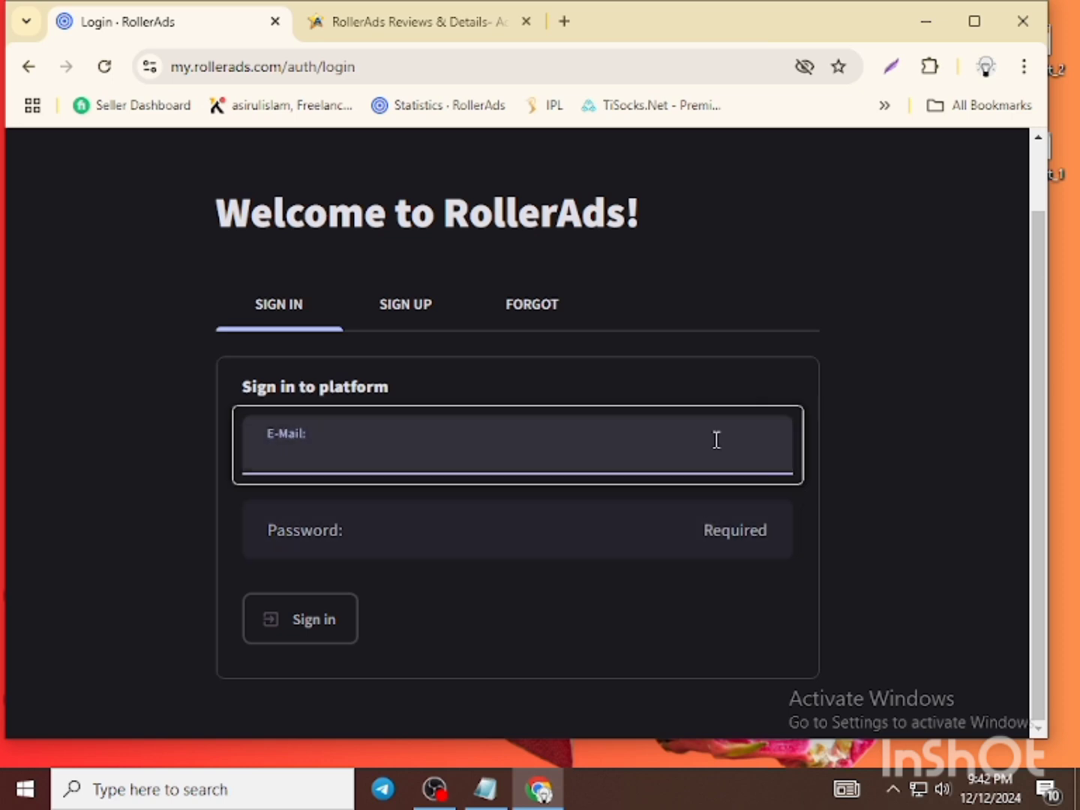
click(289, 459)
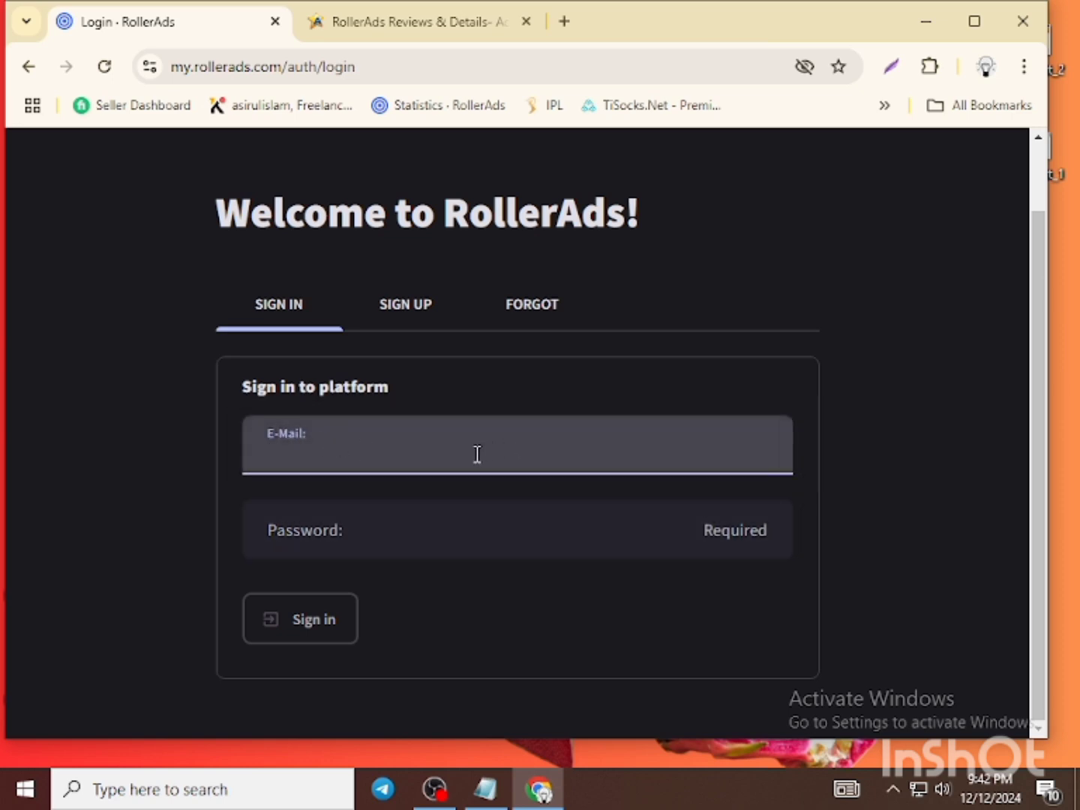
click(358, 529)
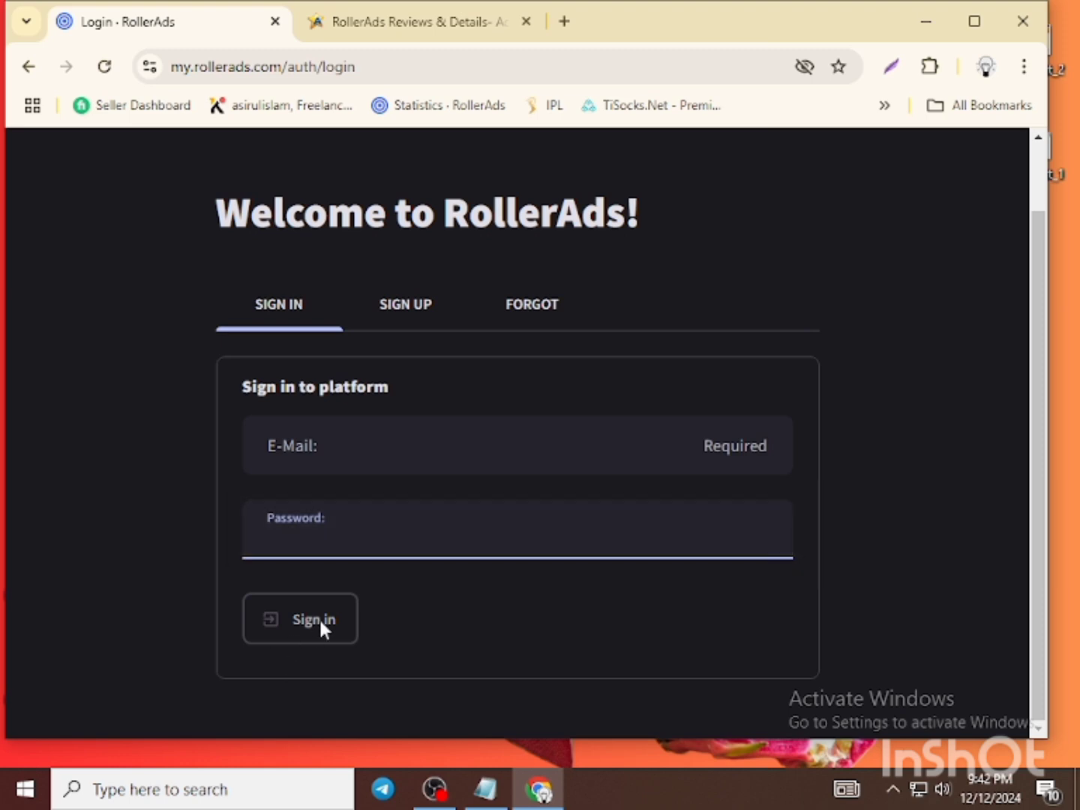
click(345, 450)
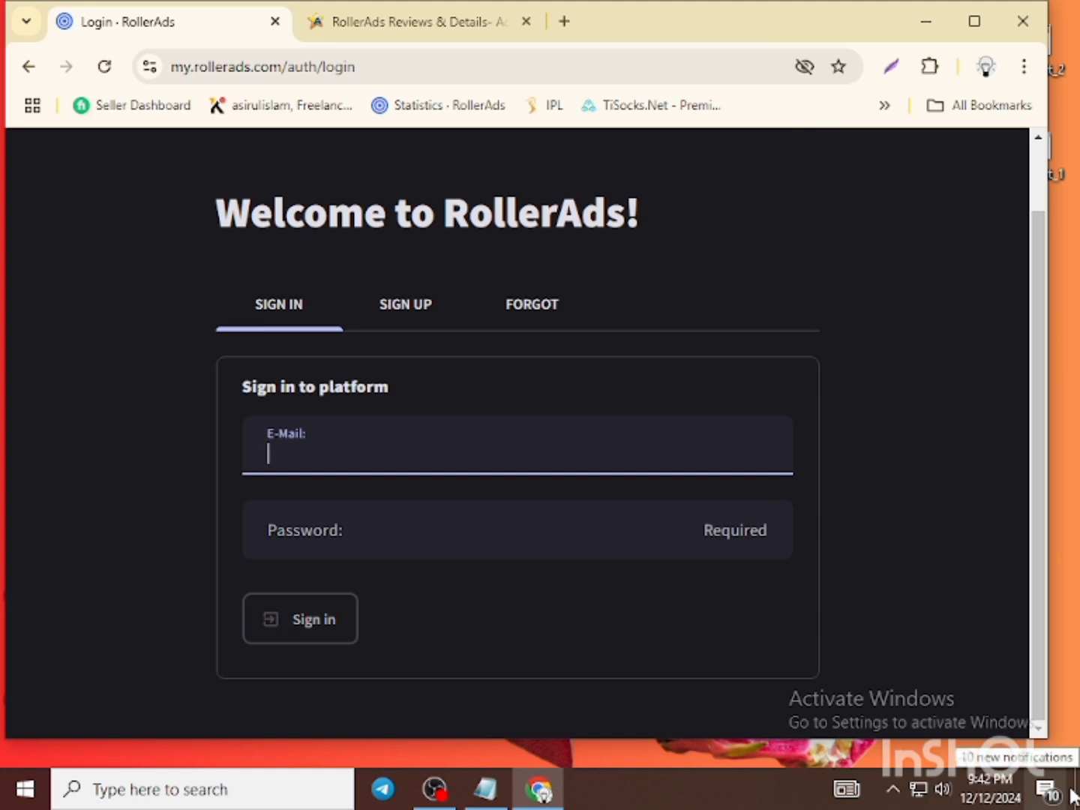
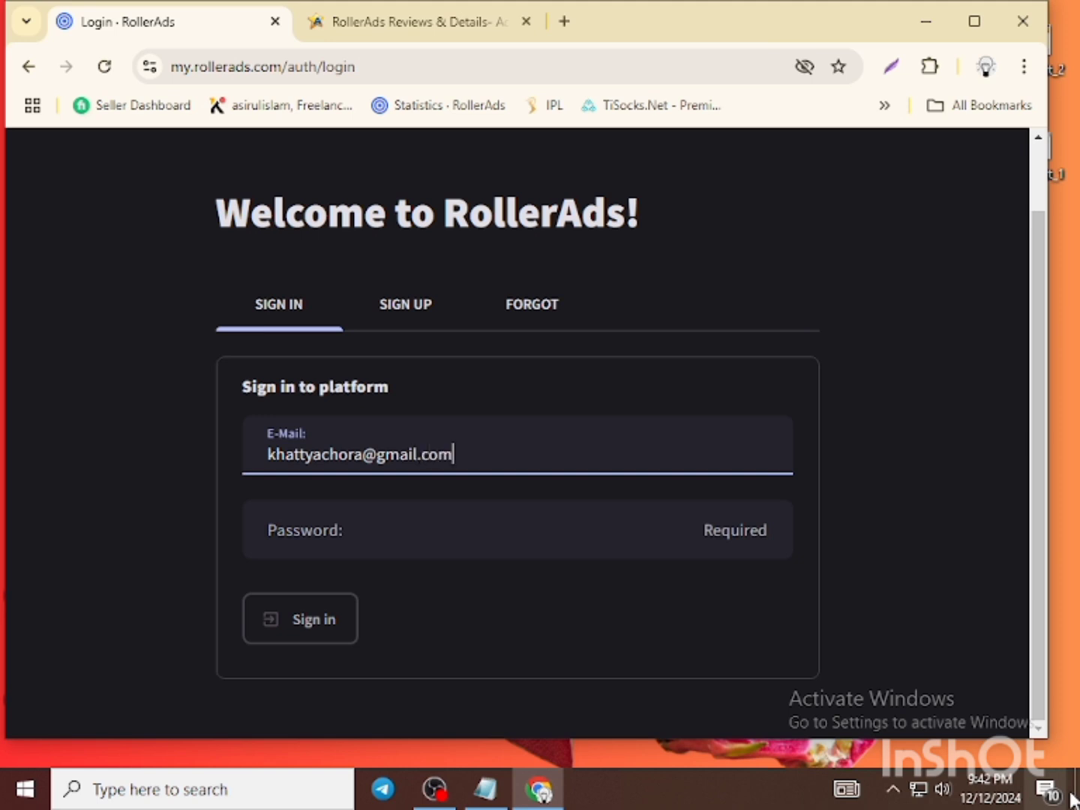
click(459, 530)
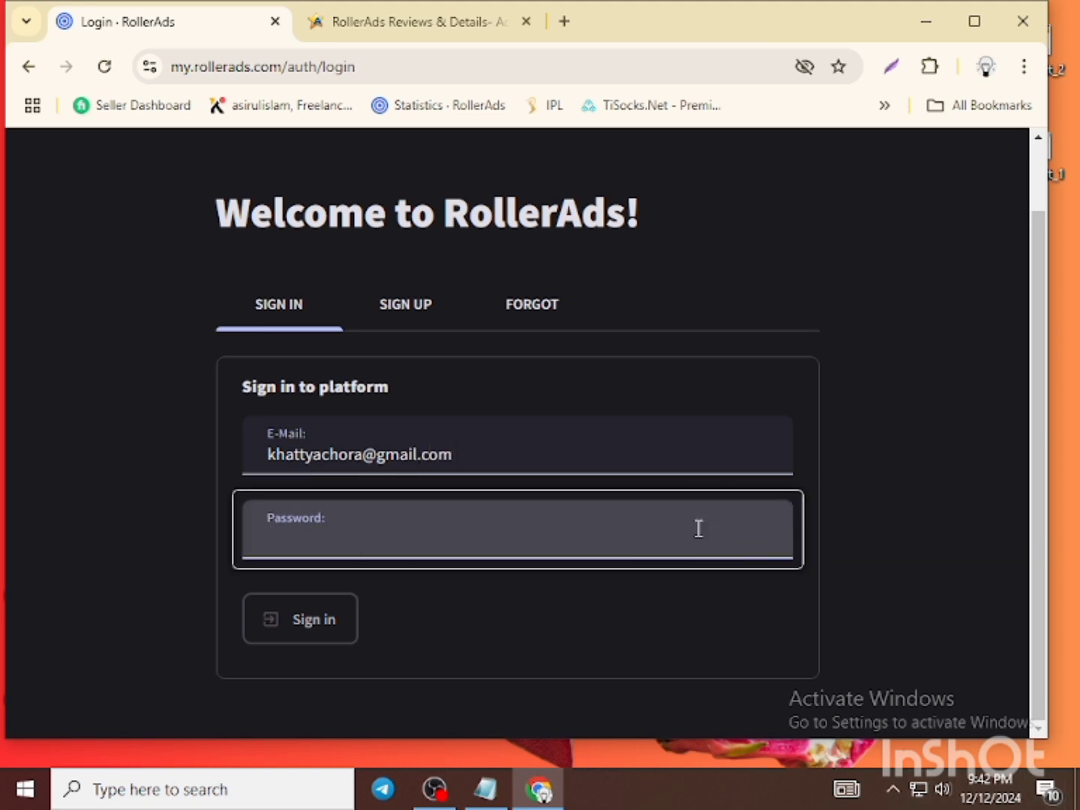
text(•)
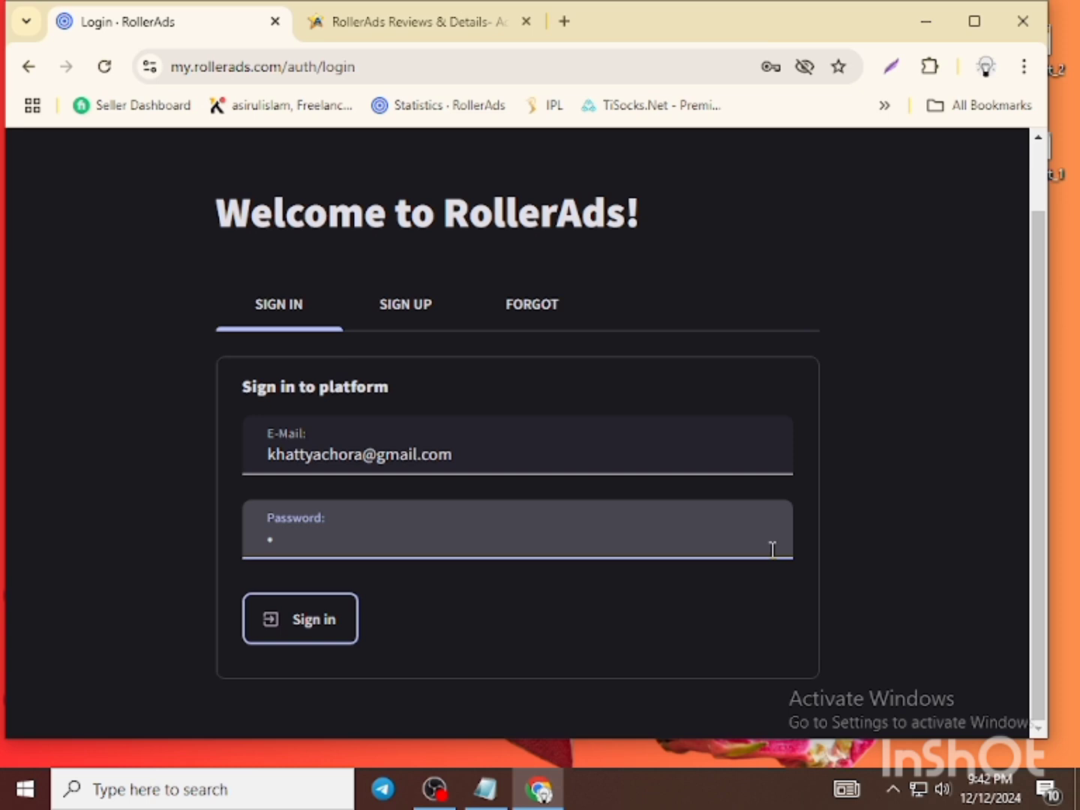
text(•••••••)
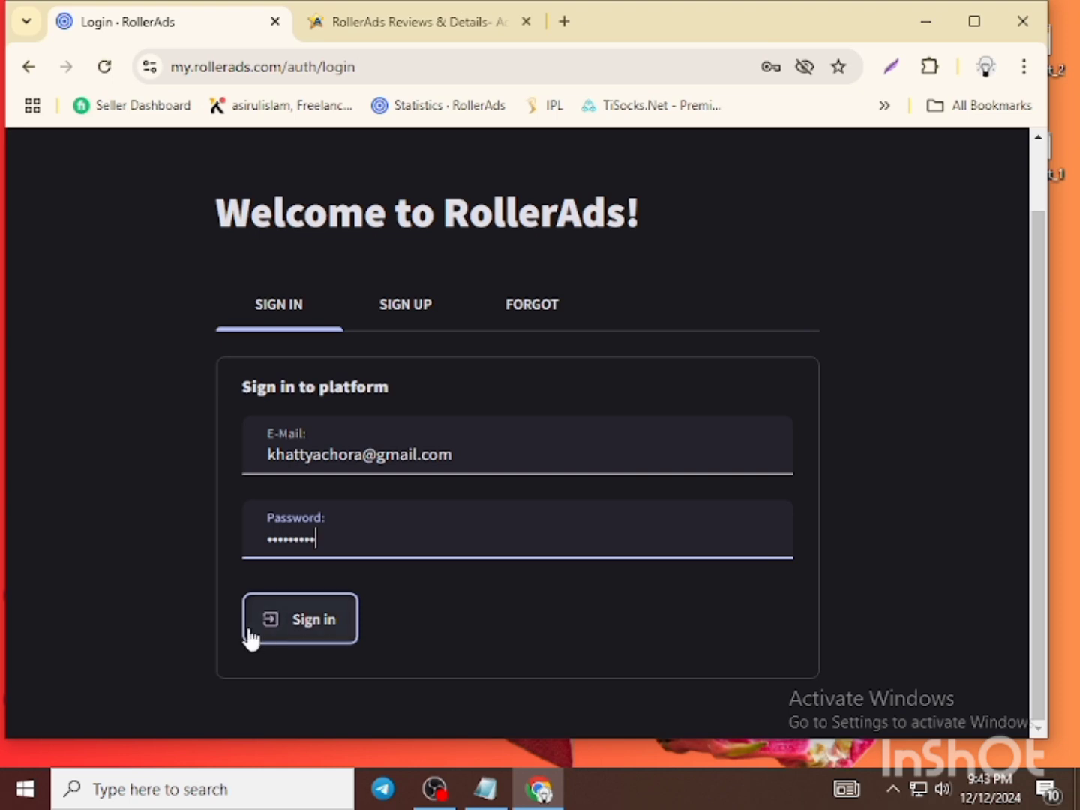
click(293, 634)
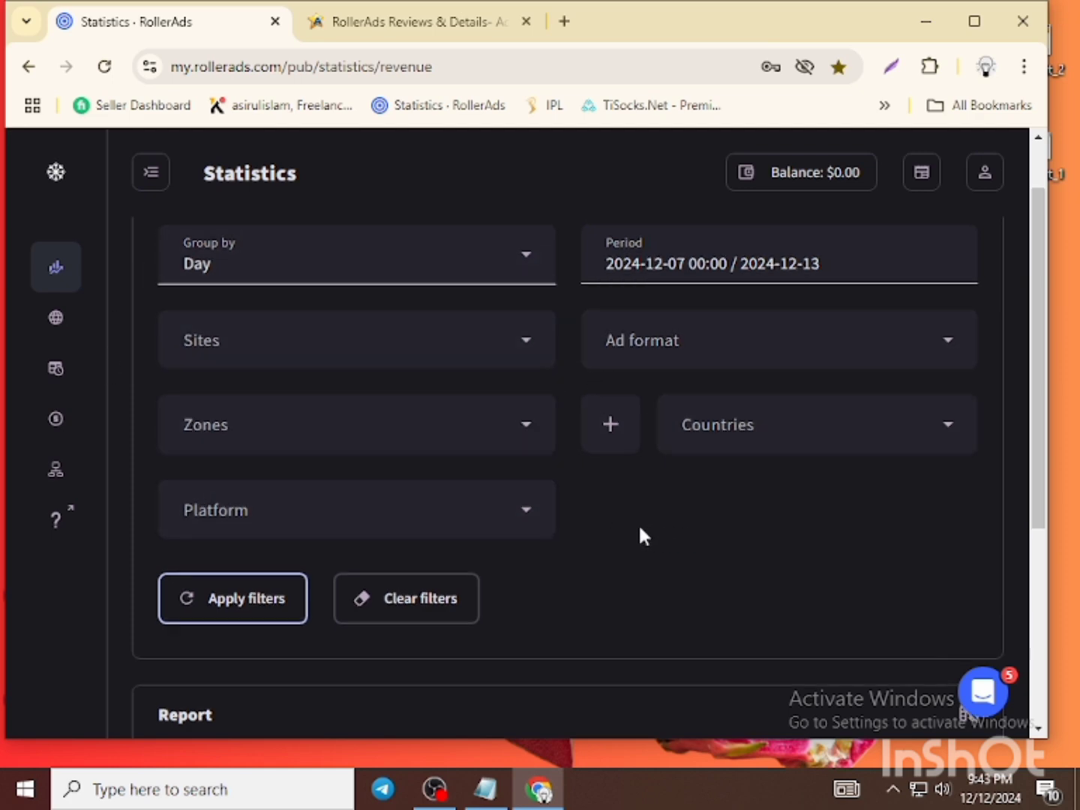
- Scroll the Statistics page down to the empty Report table and back up to the Filters panel
scroll(638, 523, up, 1)
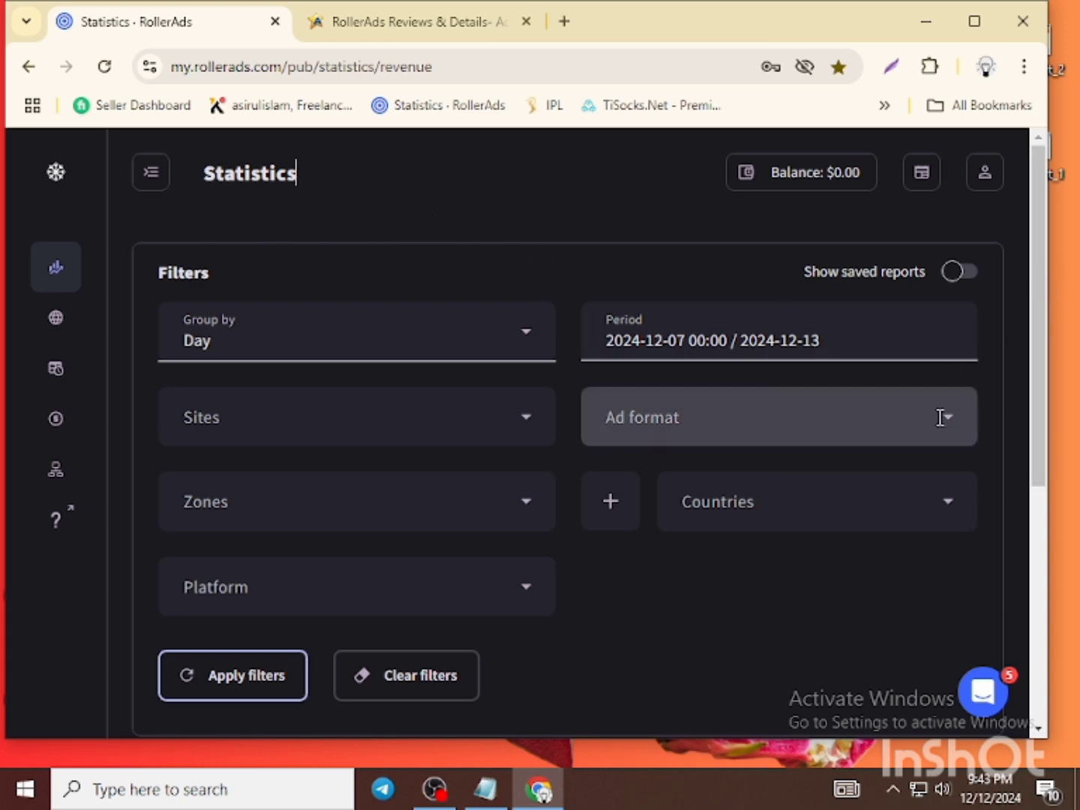
scroll(631, 509, down, 5)
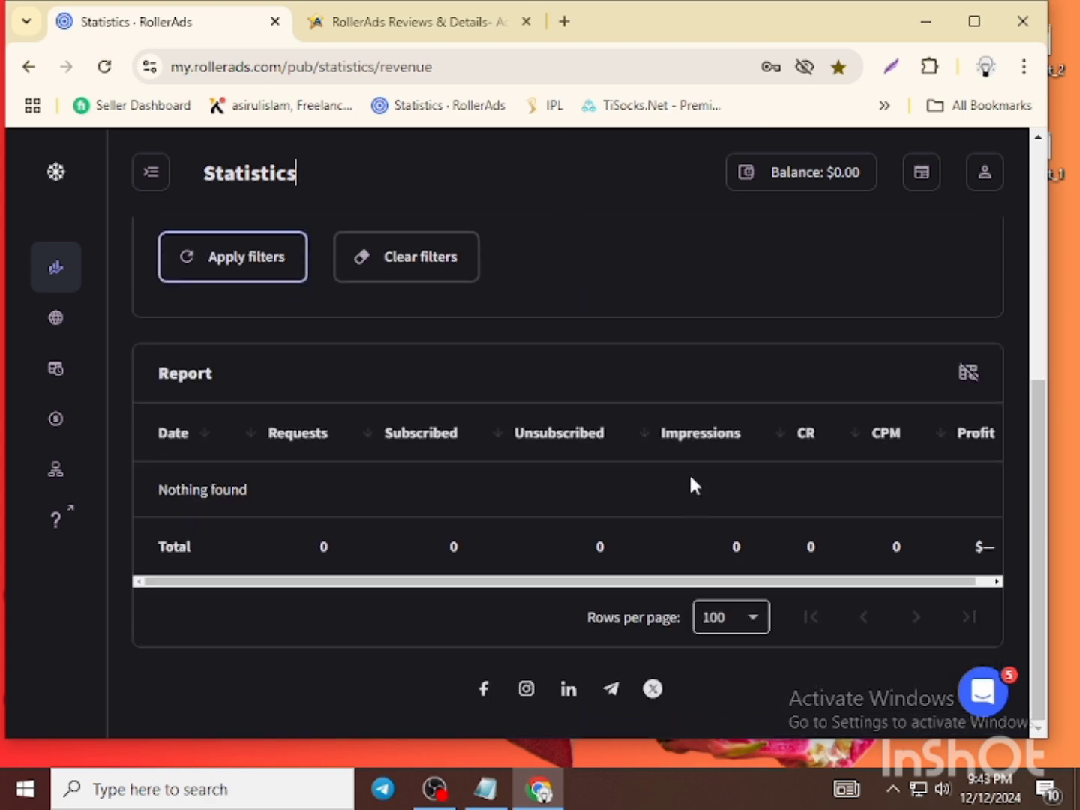
scroll(689, 453, up, 5)
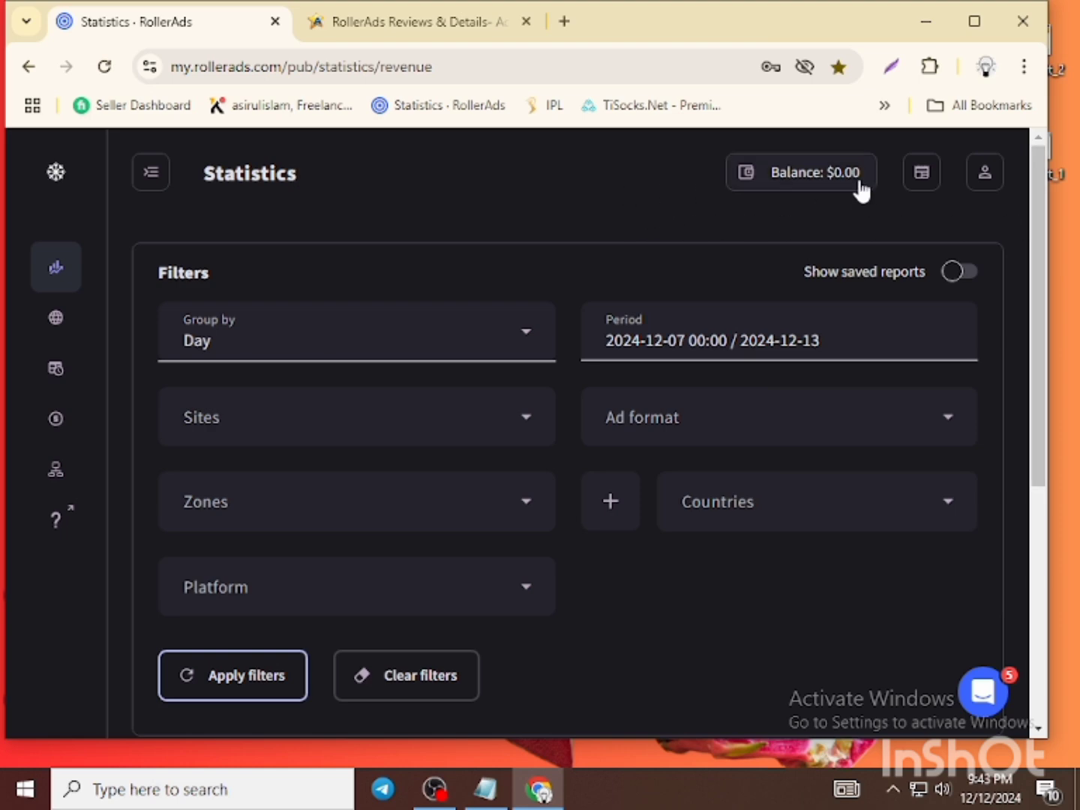
- From the Balance button, open Payouts and select WebMoney, showing its $5 minimum and WMZ address field
click(808, 180)
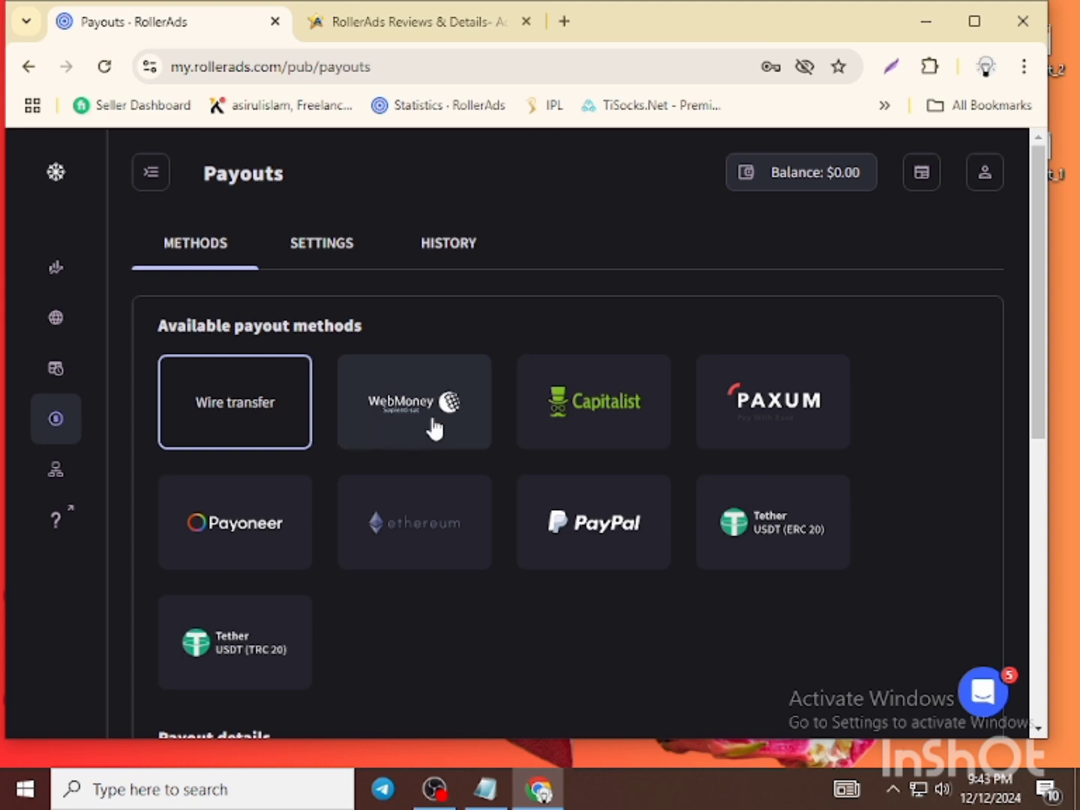
scroll(525, 379, down, 1)
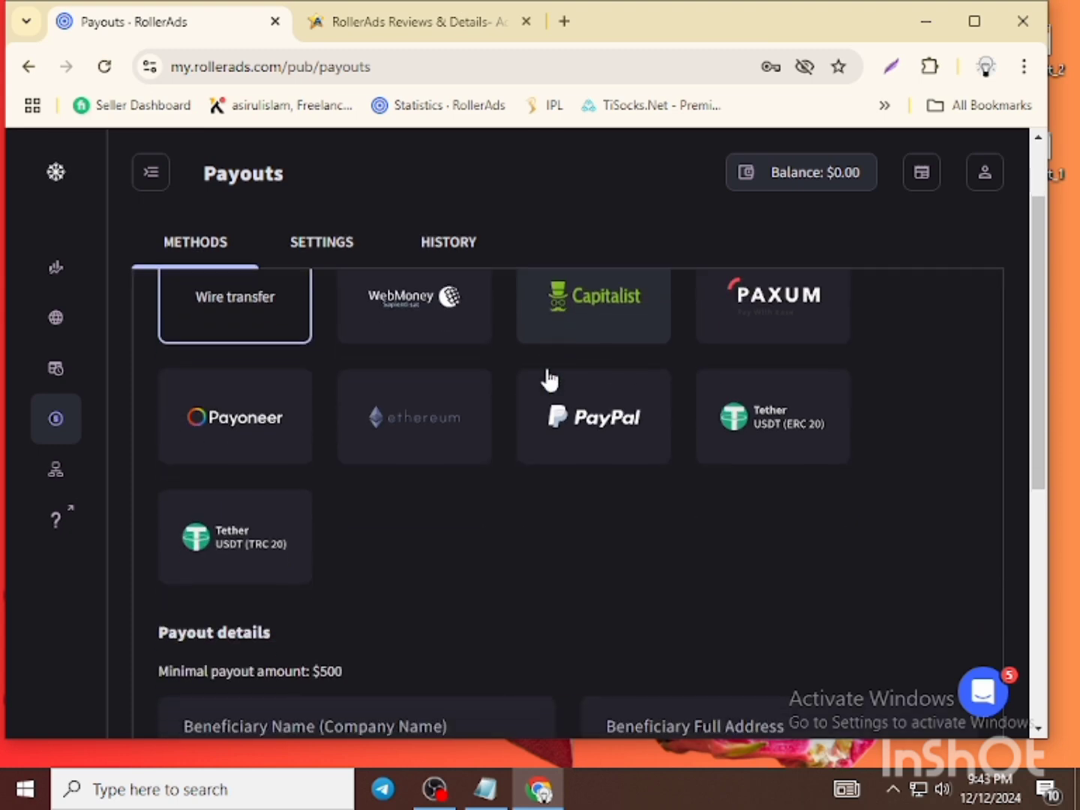
click(431, 330)
scroll(584, 499, down, 1)
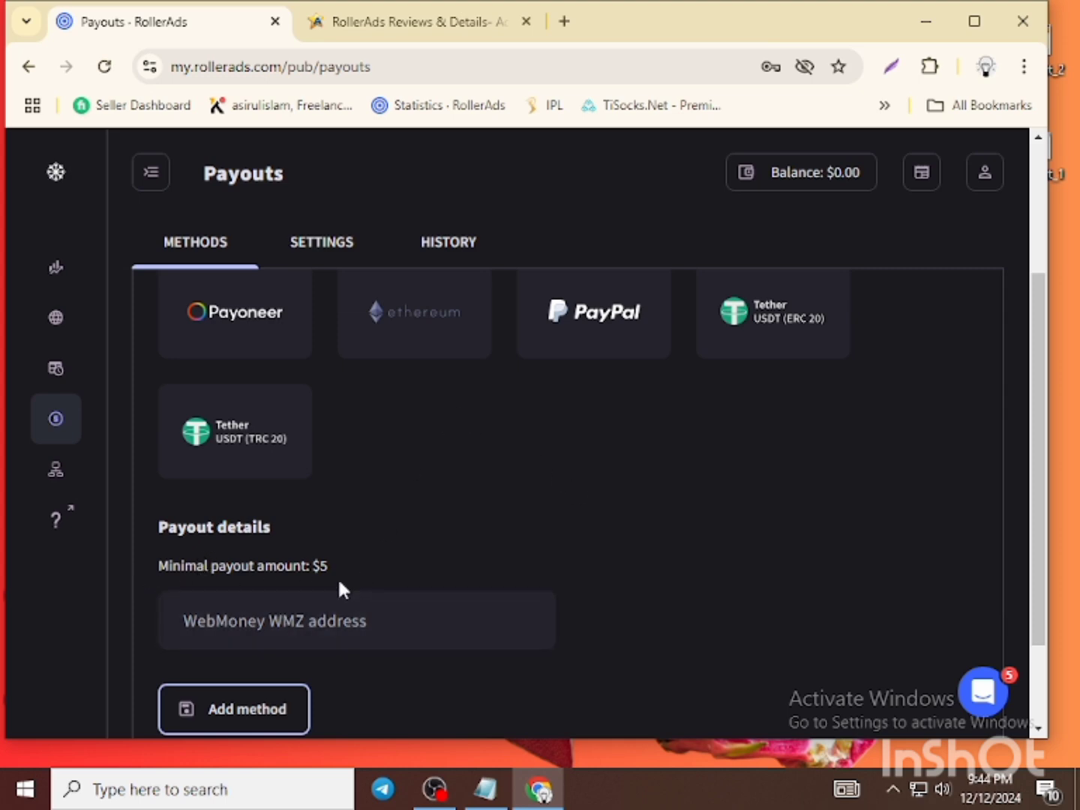
key(Print)
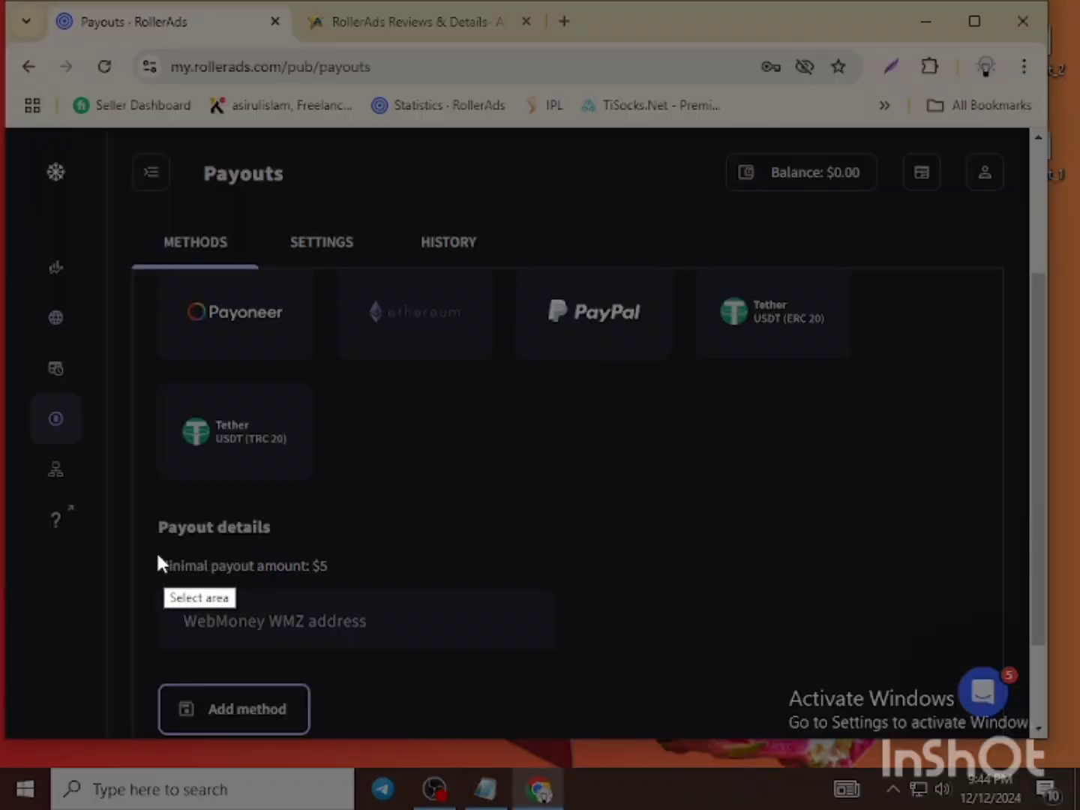
drag(141, 536, 584, 681)
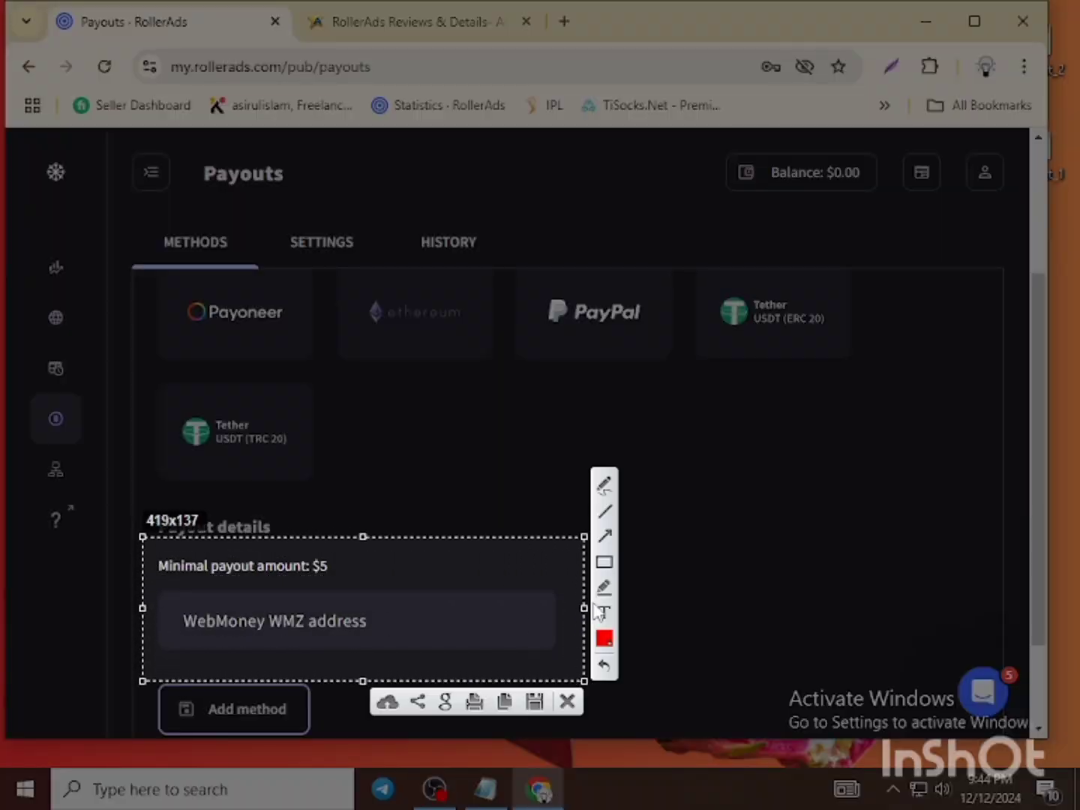
mouse_move(151, 549)
mouse_down()
mouse_move(274, 554)
mouse_move(354, 581)
mouse_up()
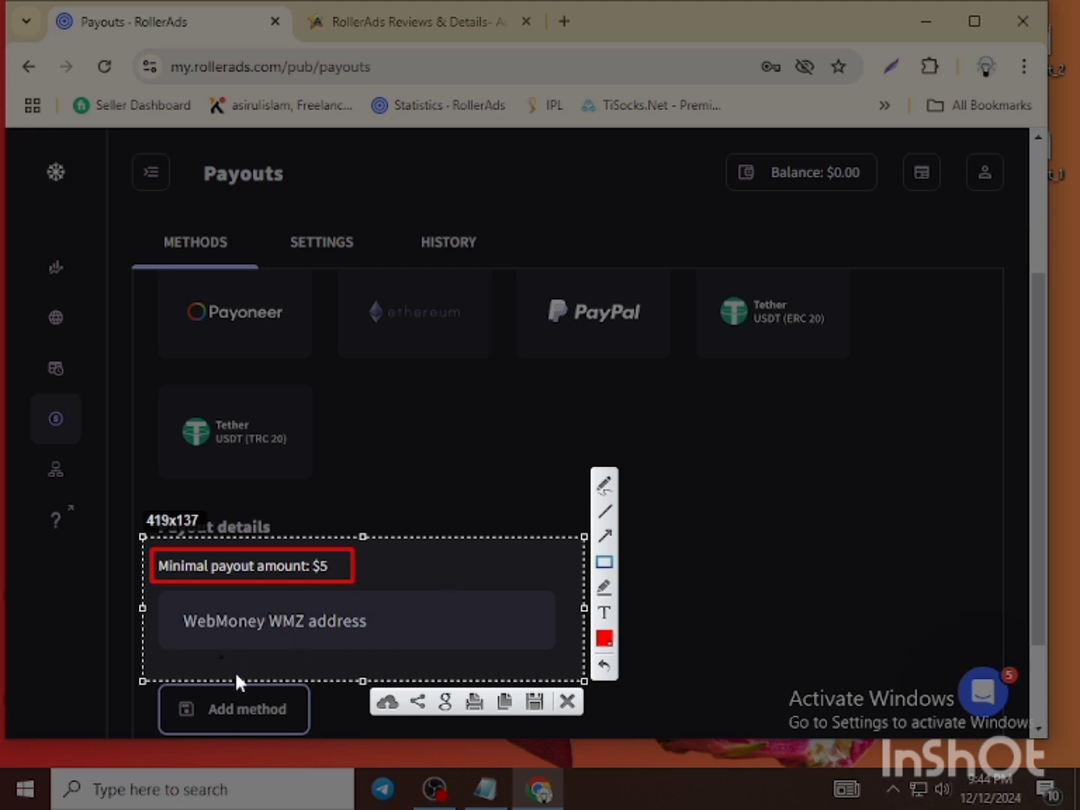
click(567, 701)
scroll(568, 591, up, 3)
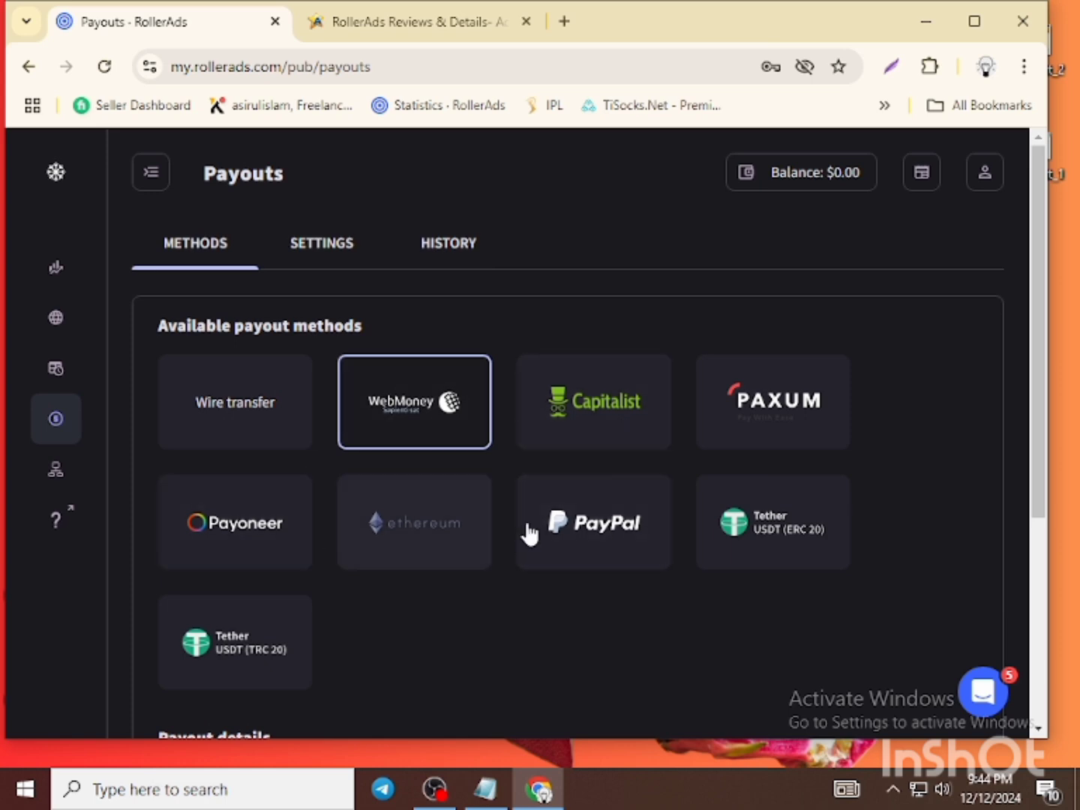
- Compare the minimal payout amounts of Payoneer, Ethereum and PayPal
click(215, 534)
scroll(629, 497, down, 4)
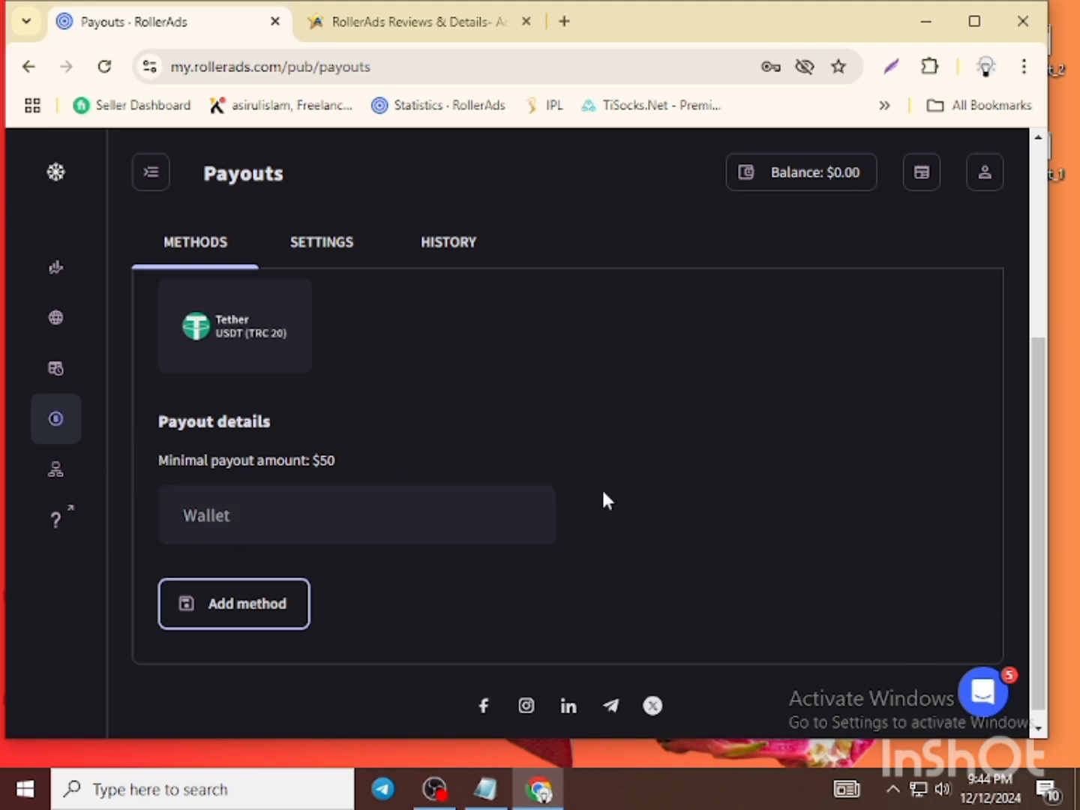
scroll(603, 499, up, 3)
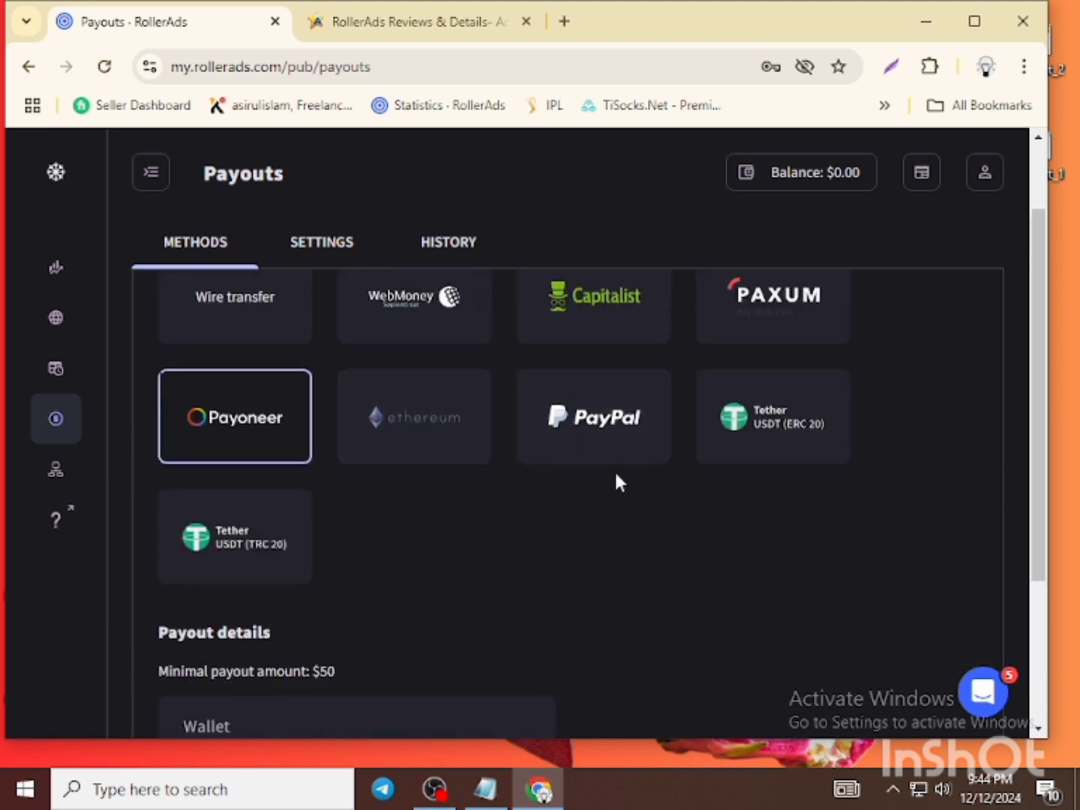
click(449, 441)
scroll(611, 452, down, 1)
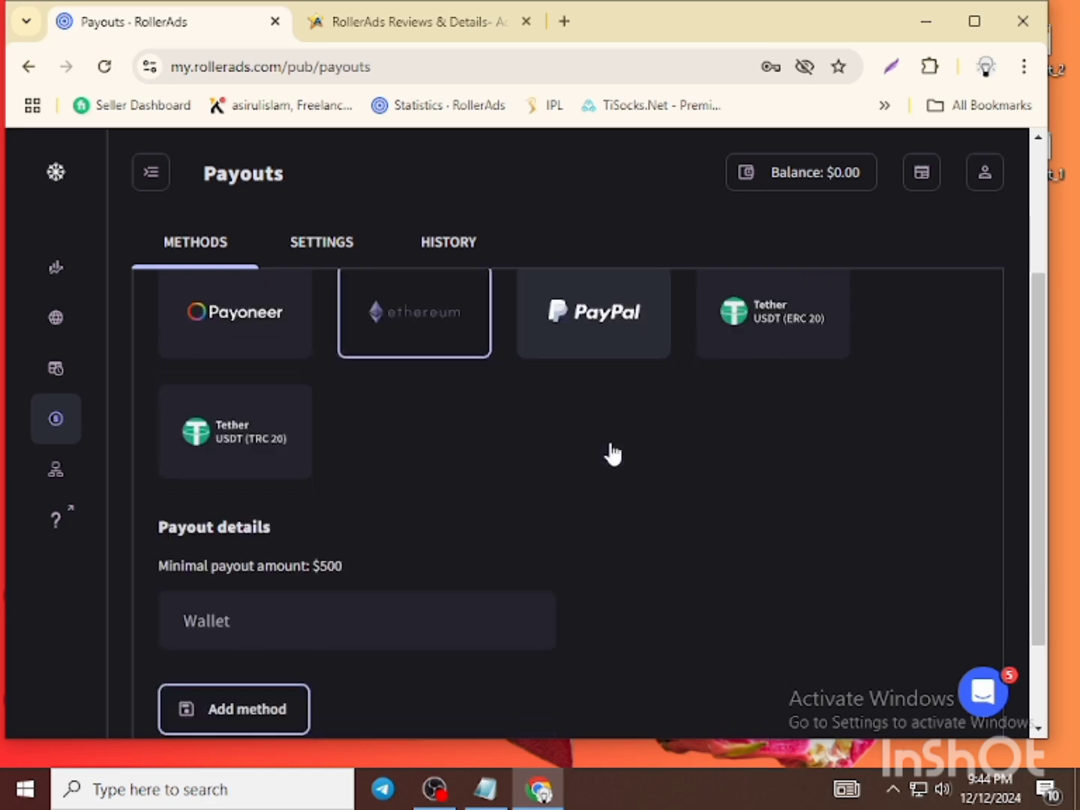
scroll(613, 454, down, 1)
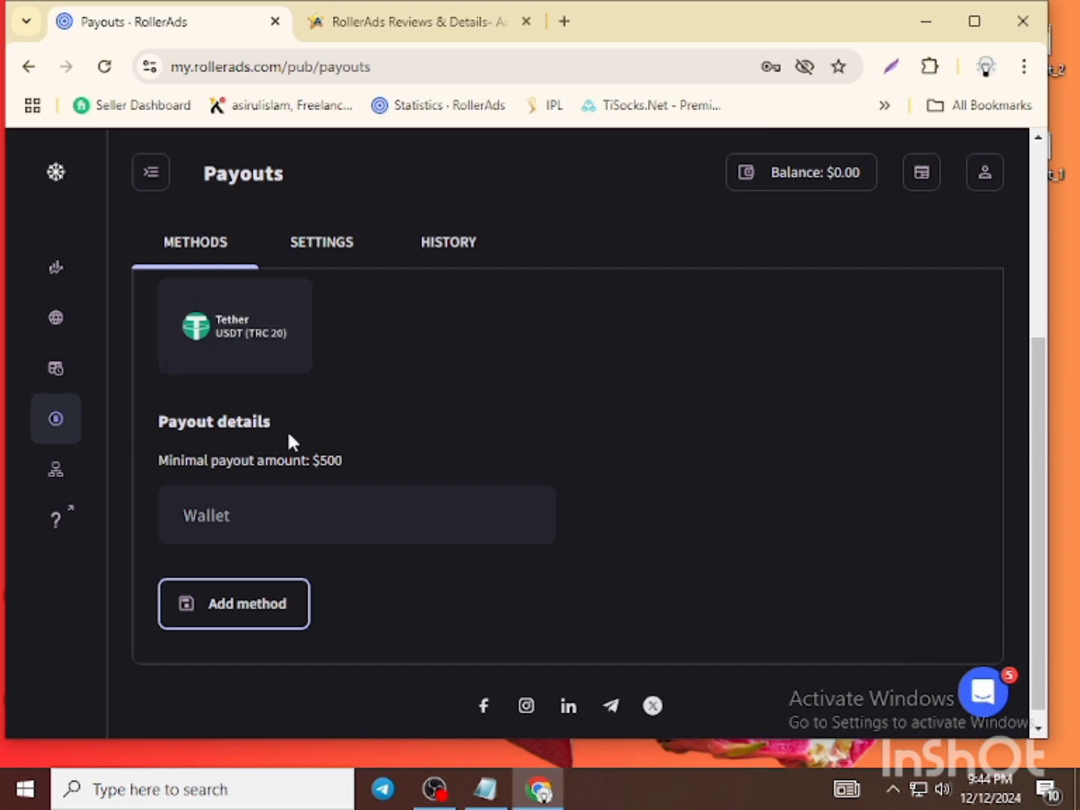
scroll(296, 429, up, 2)
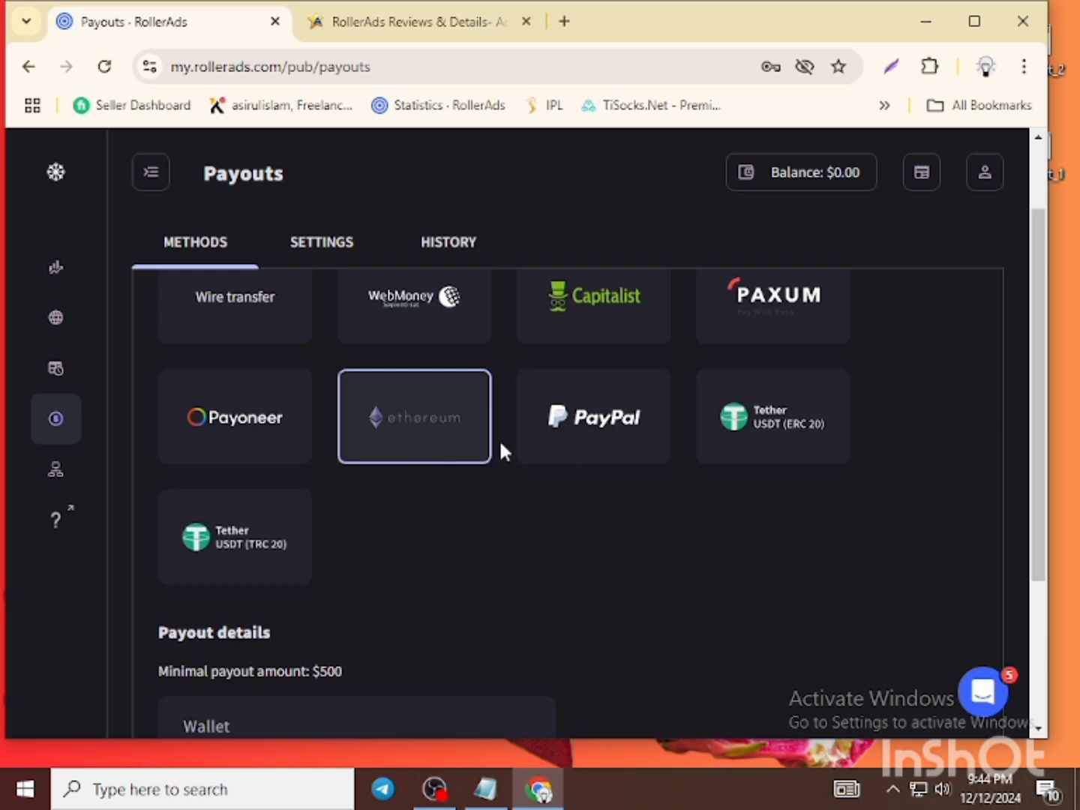
click(619, 442)
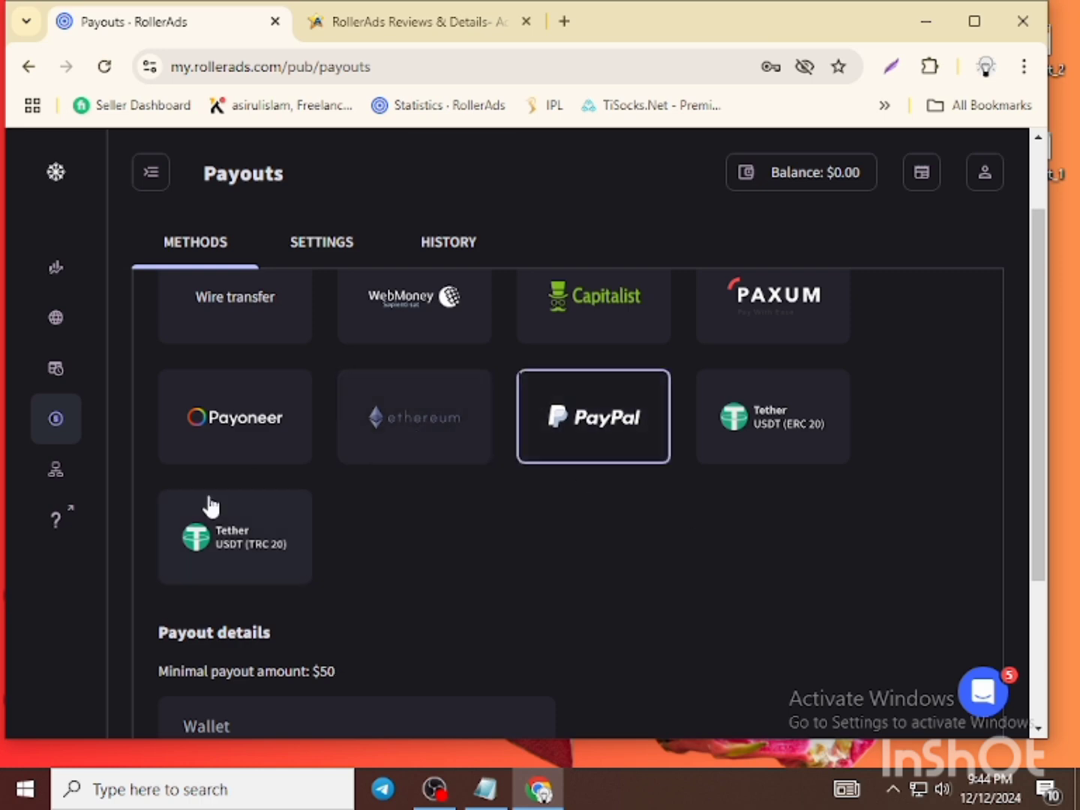
scroll(562, 507, down, 1)
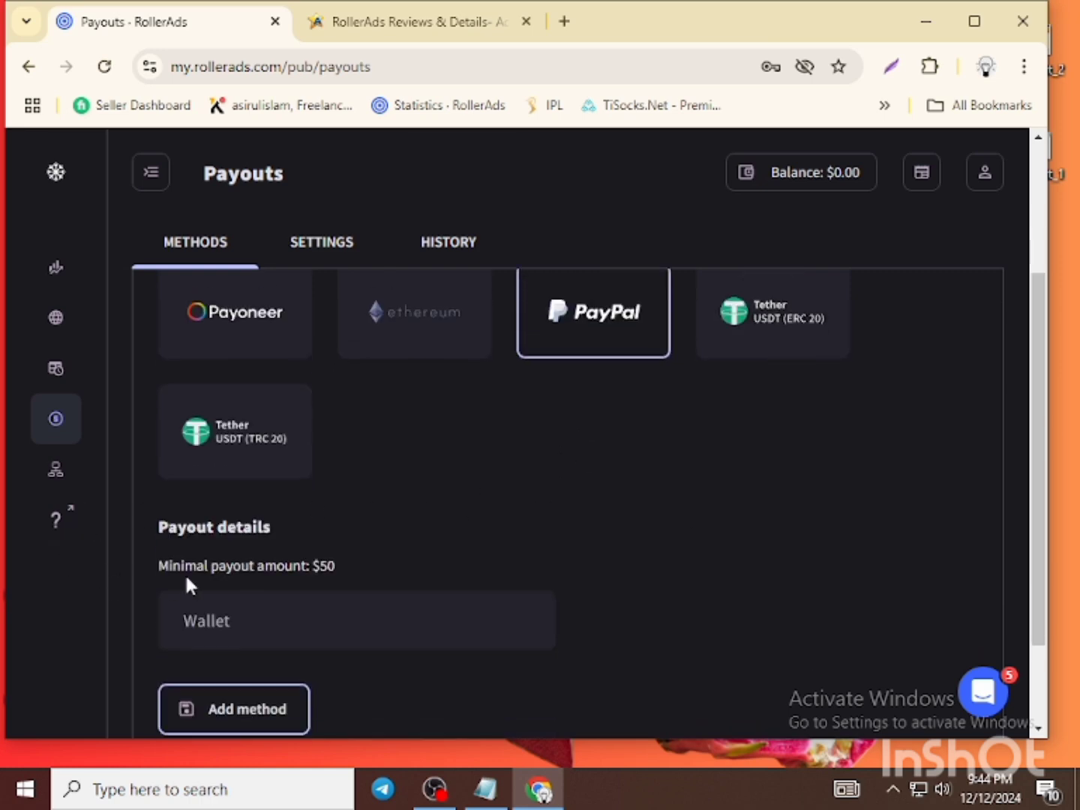
- Choose Tether USDT (ERC 20) with its $100 minimum payout and focus its Wallet field
click(772, 335)
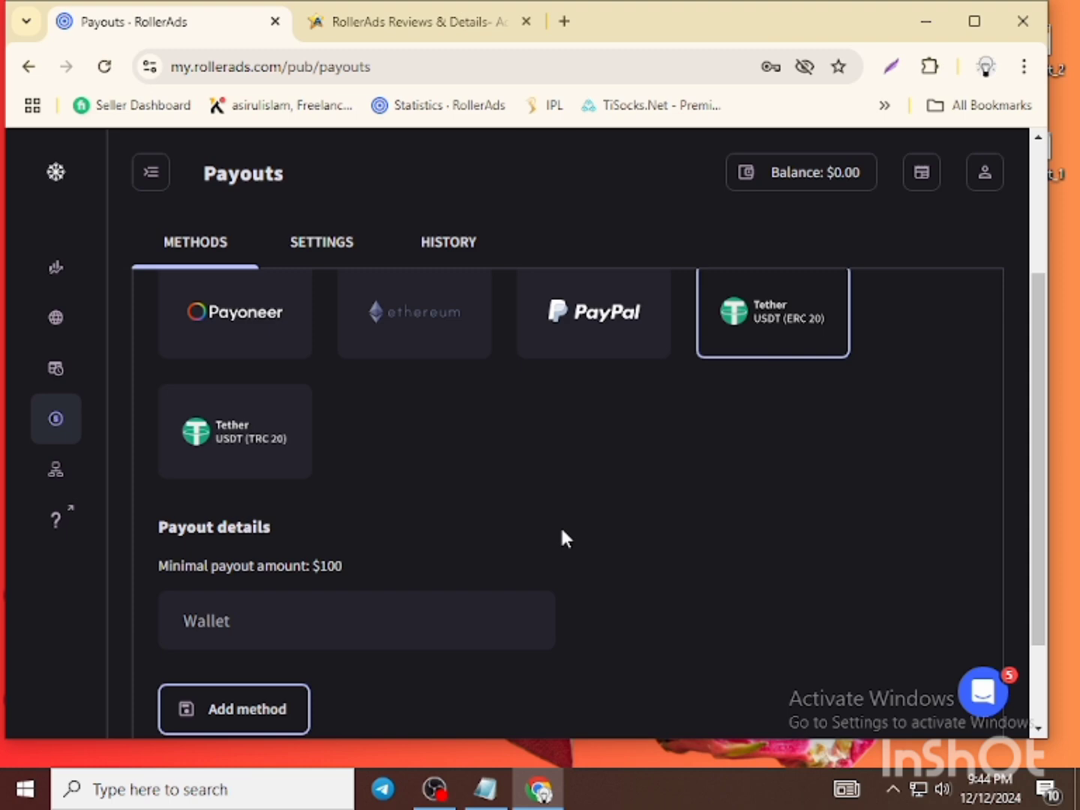
scroll(563, 533, down, 1)
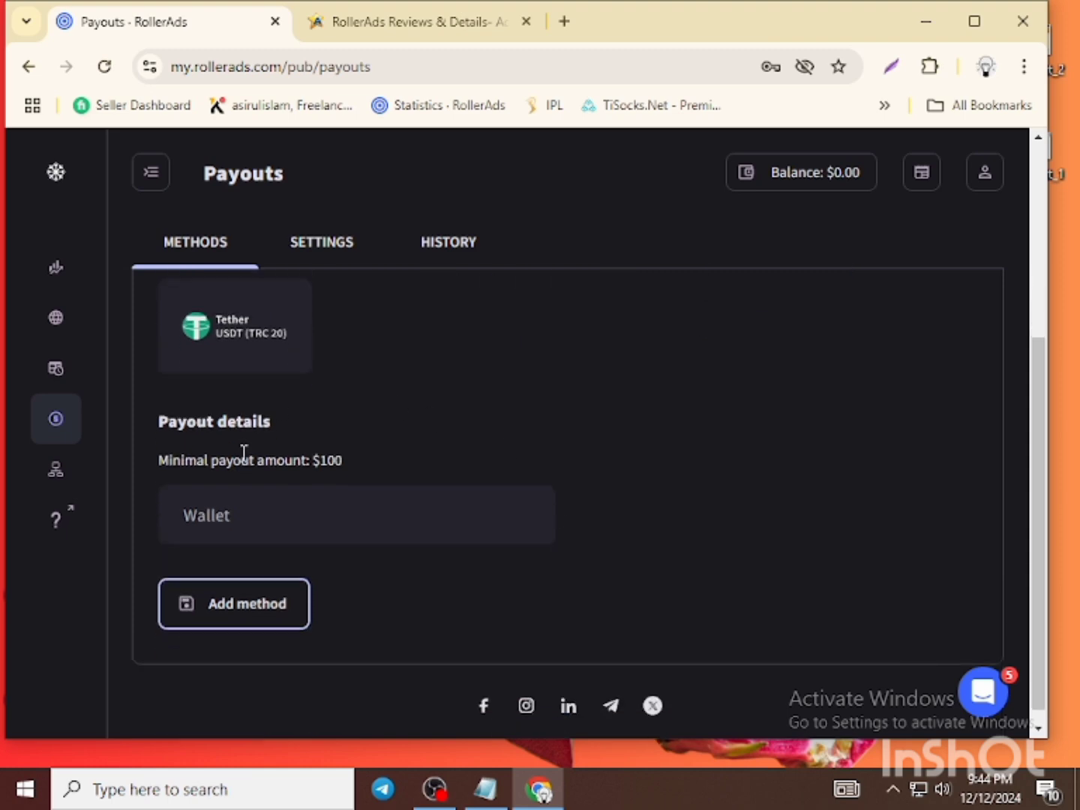
scroll(502, 463, up, 1)
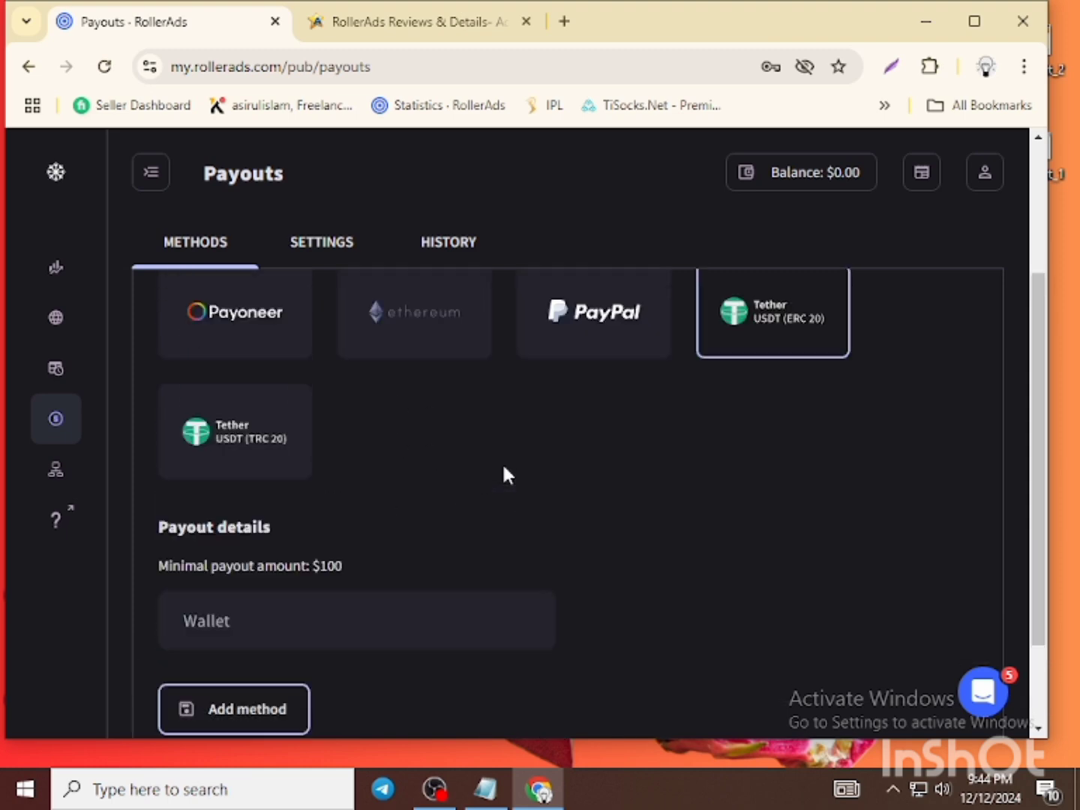
scroll(217, 506, down, 1)
click(425, 502)
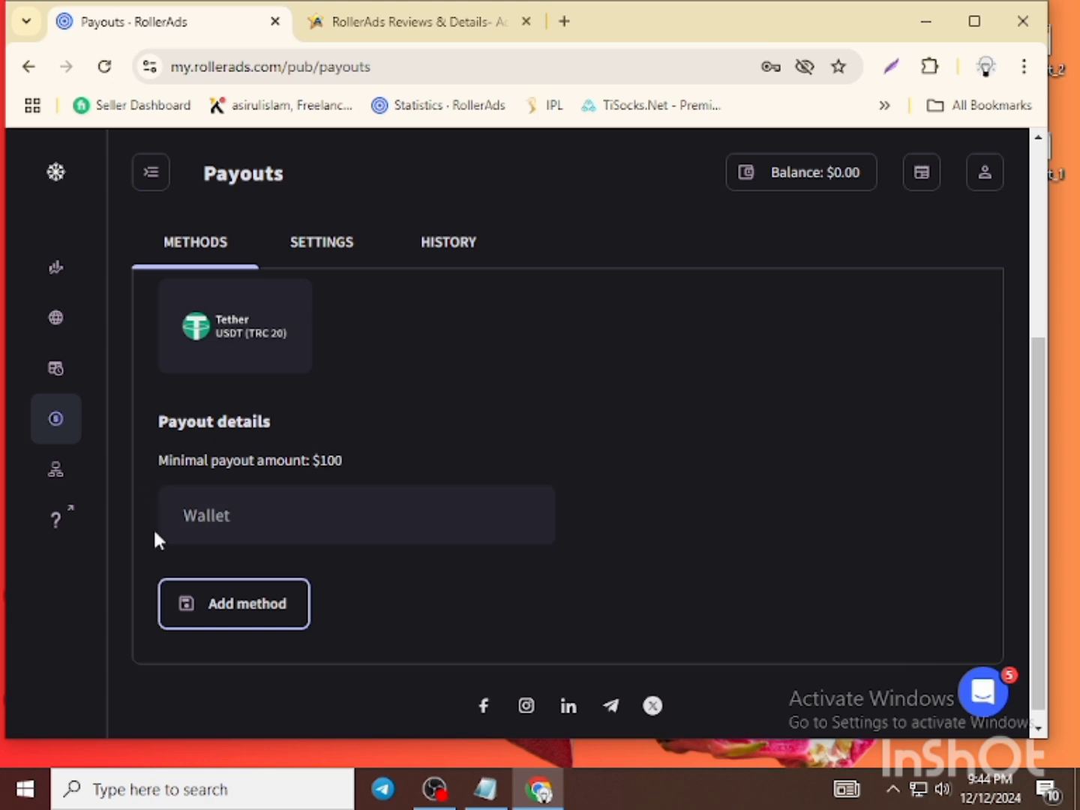
scroll(453, 563, down, 1)
scroll(455, 562, up, 3)
scroll(452, 547, up, 1)
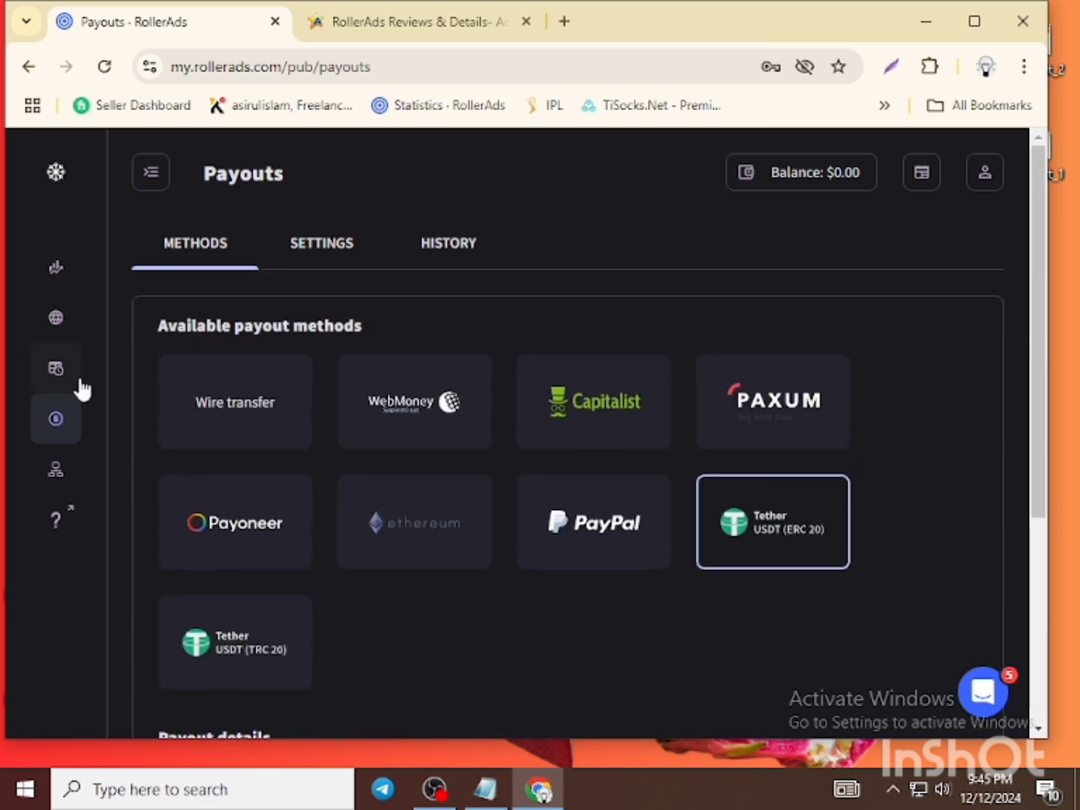
- Return to the Statistics page and look over its grouping options
click(59, 270)
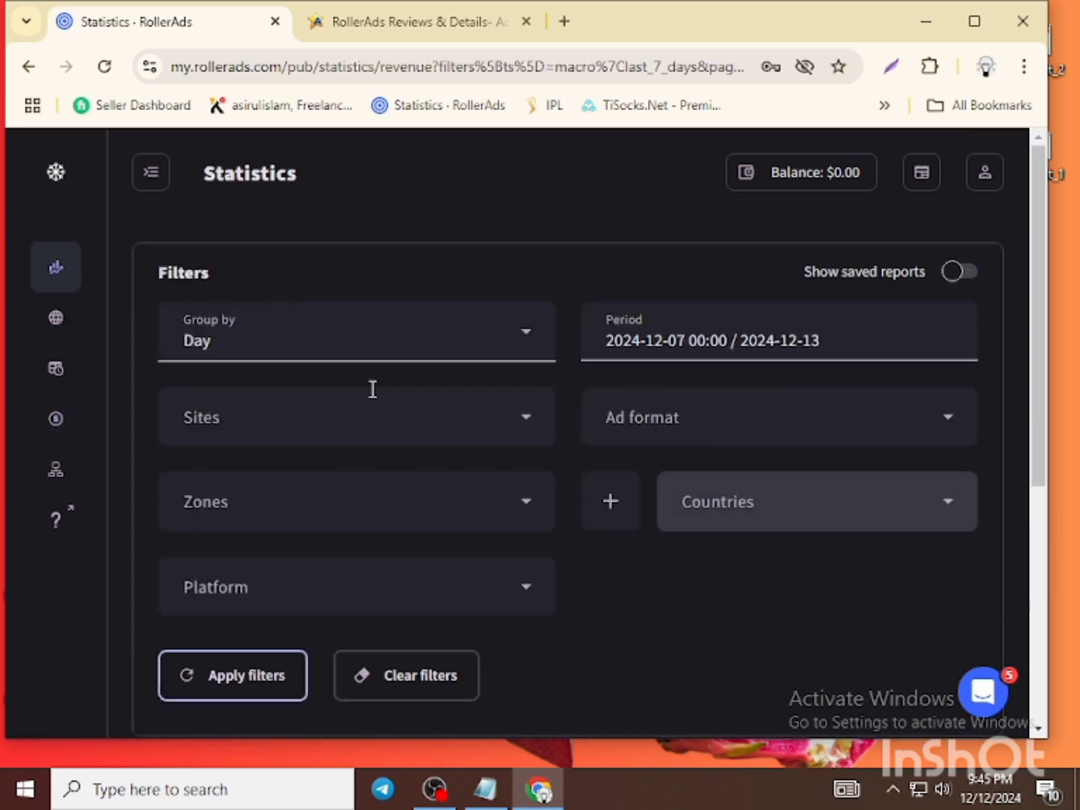
click(481, 340)
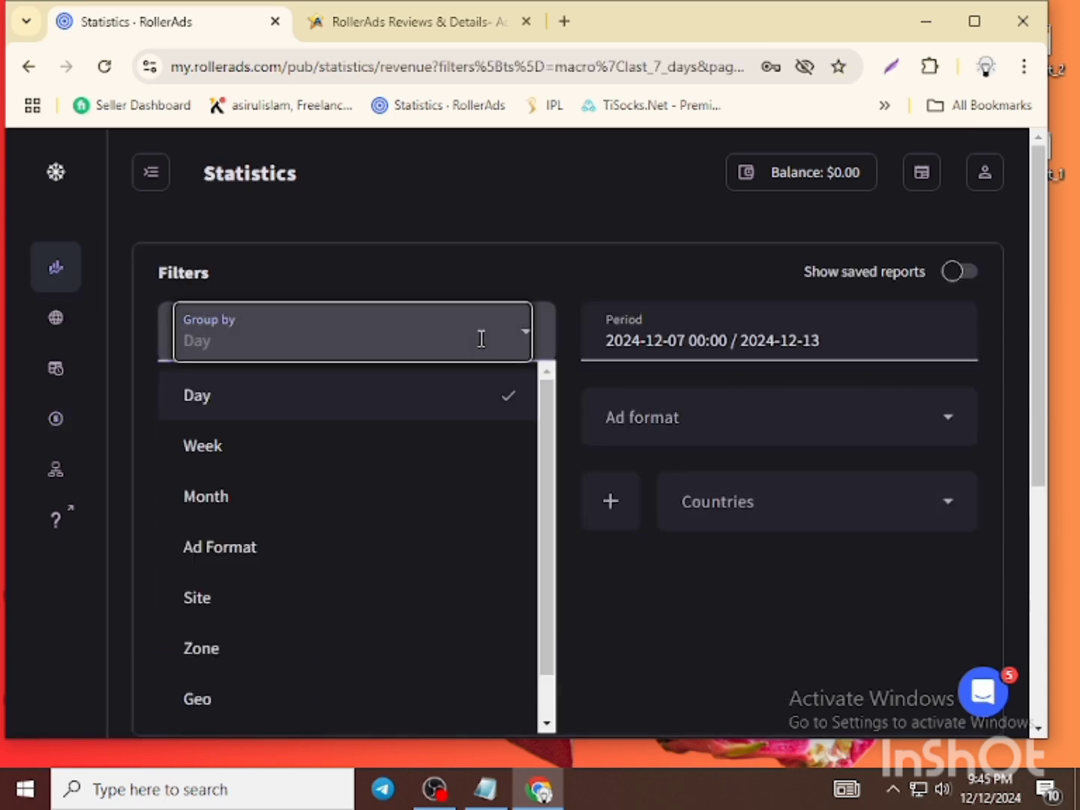
scroll(302, 567, down, 1)
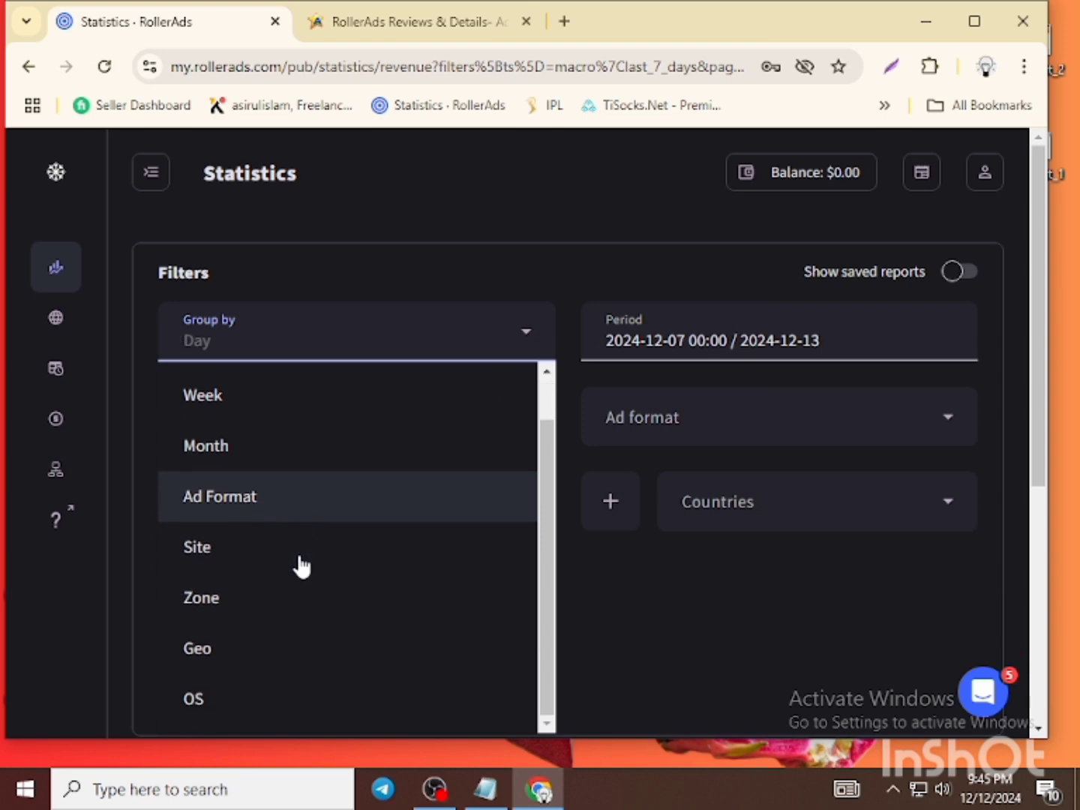
scroll(301, 564, up, 1)
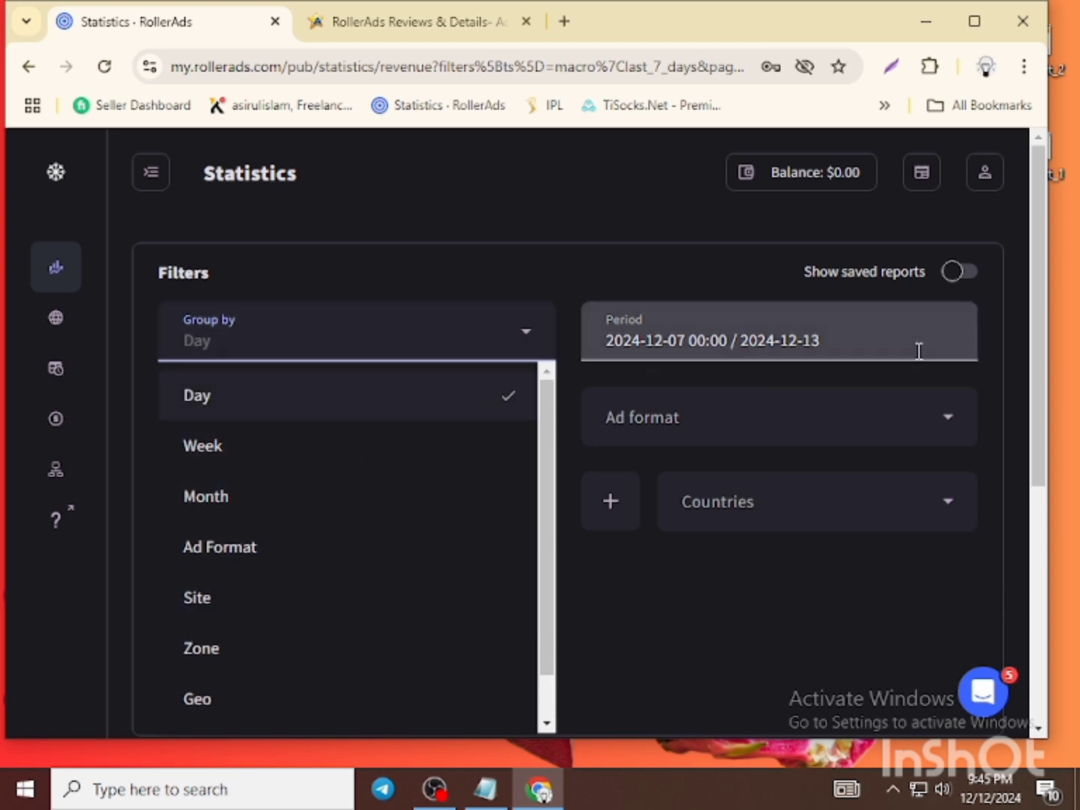
- Set the report period to Current Week, then view the Sites page listing blogspot site 1199479
click(920, 351)
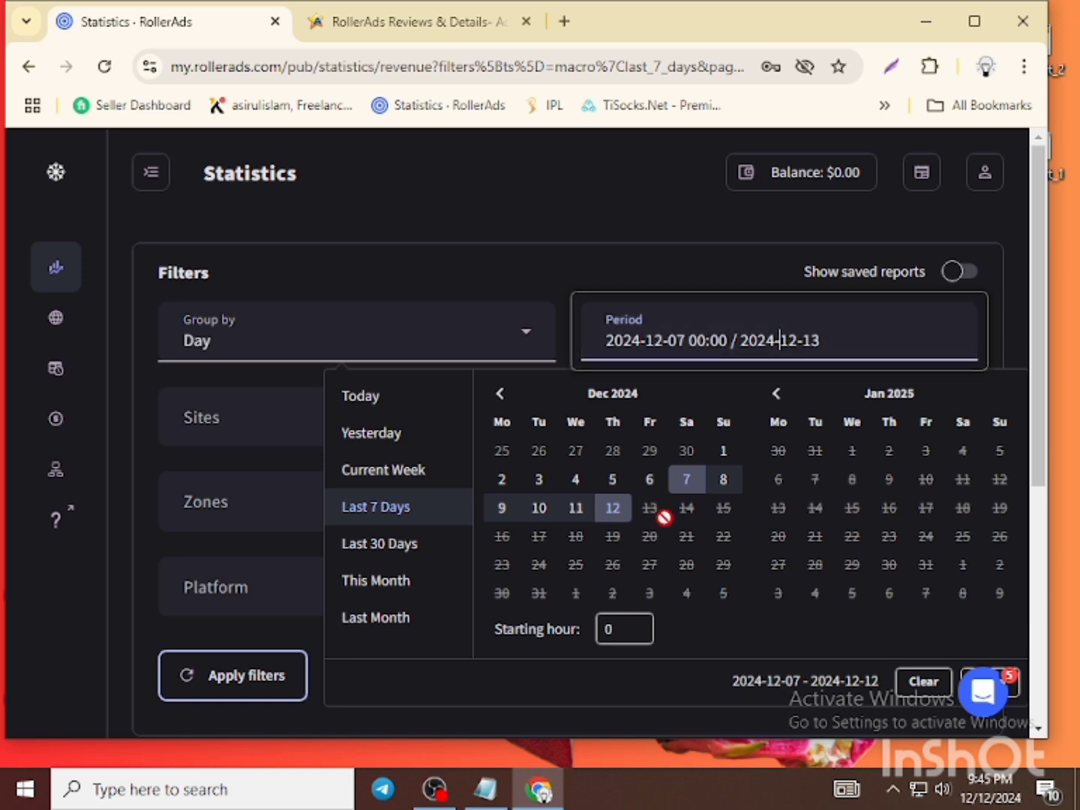
click(416, 470)
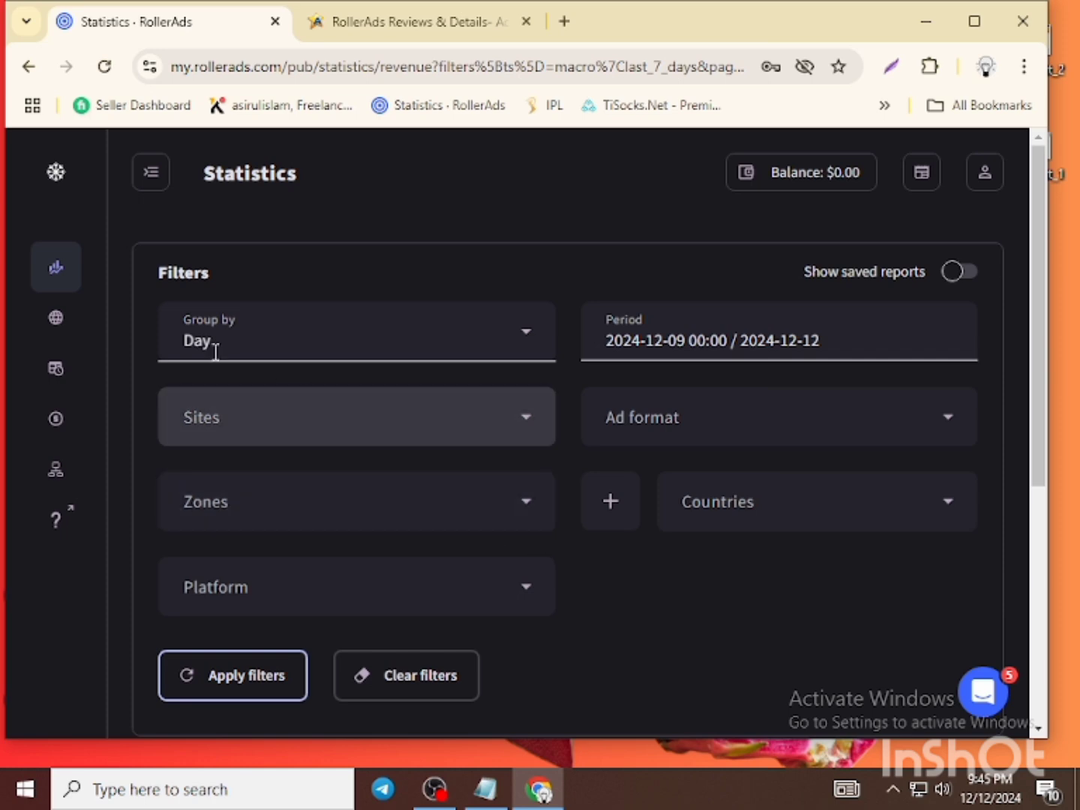
scroll(590, 536, down, 3)
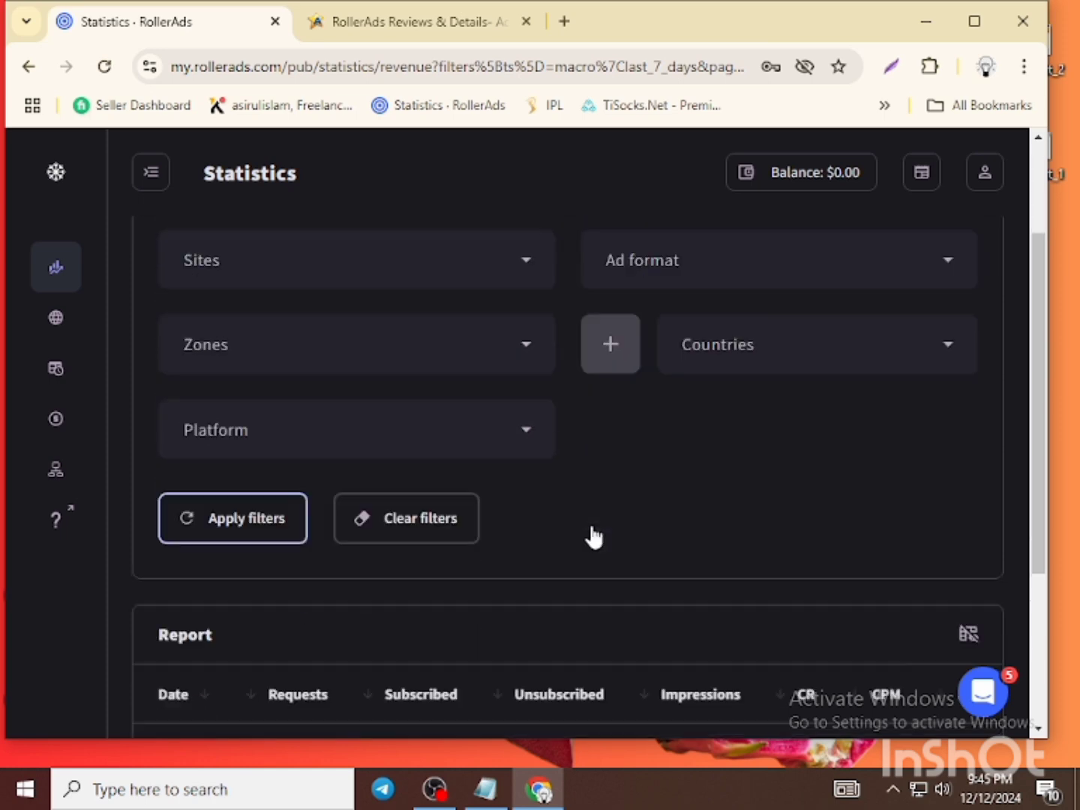
scroll(687, 442, up, 2)
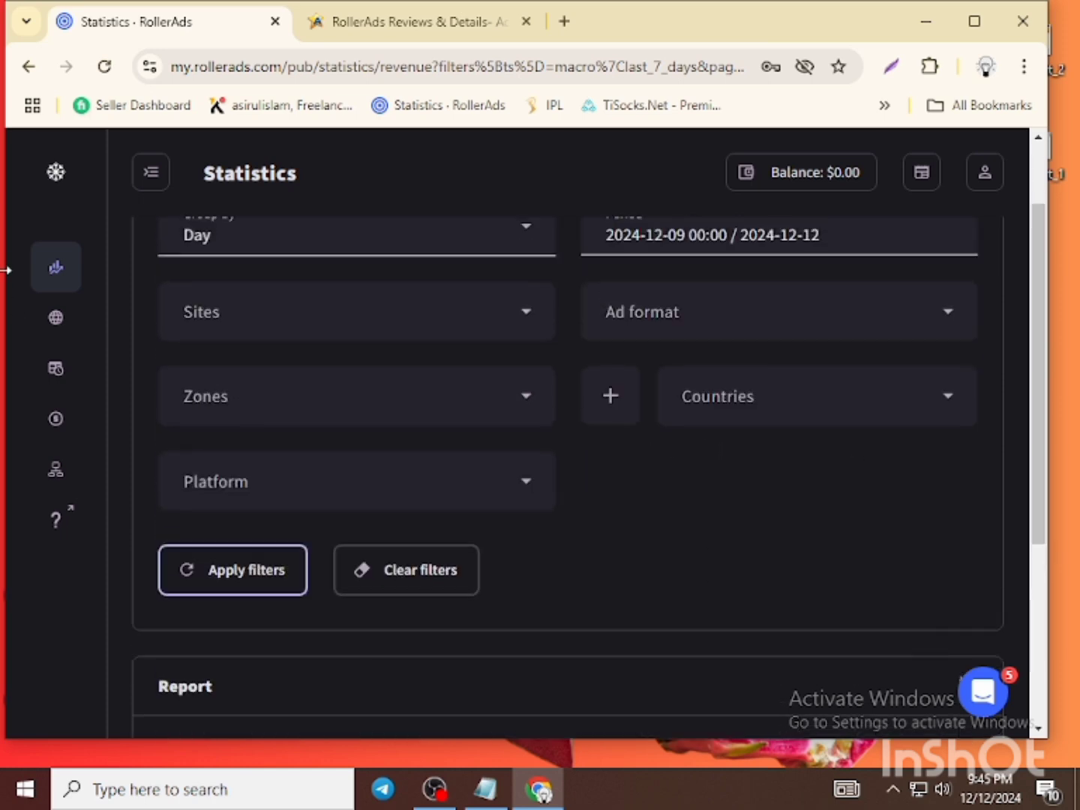
click(60, 334)
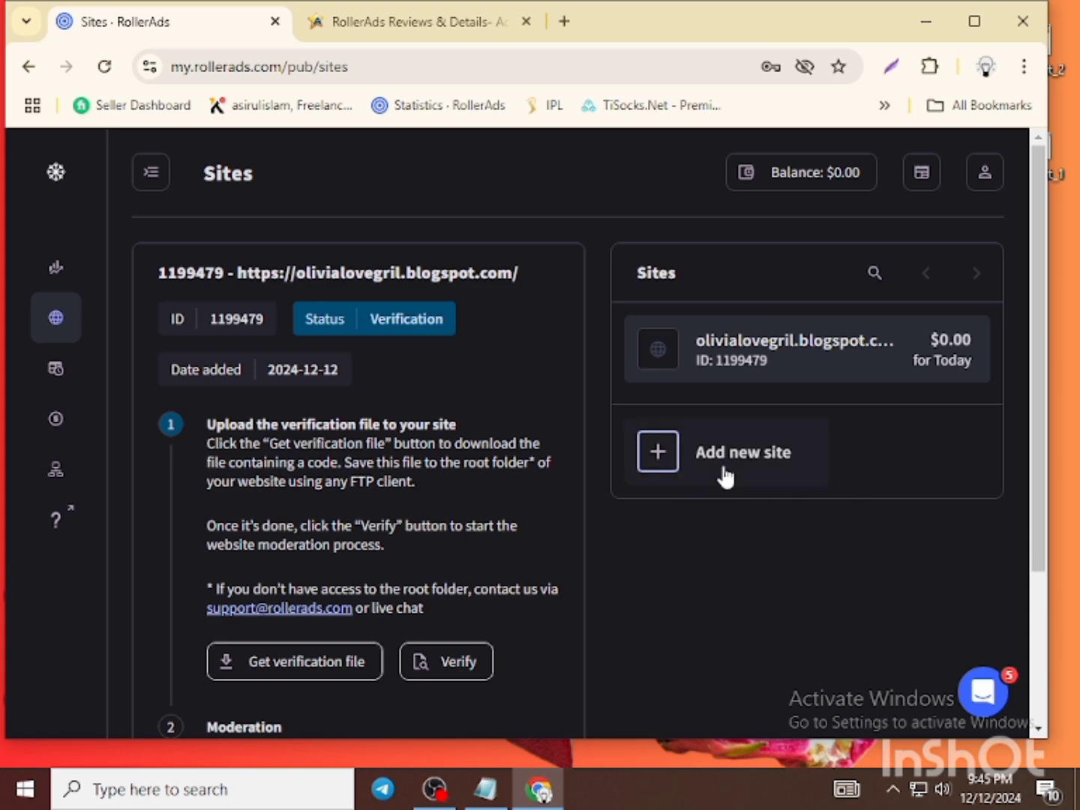
click(663, 465)
click(228, 385)
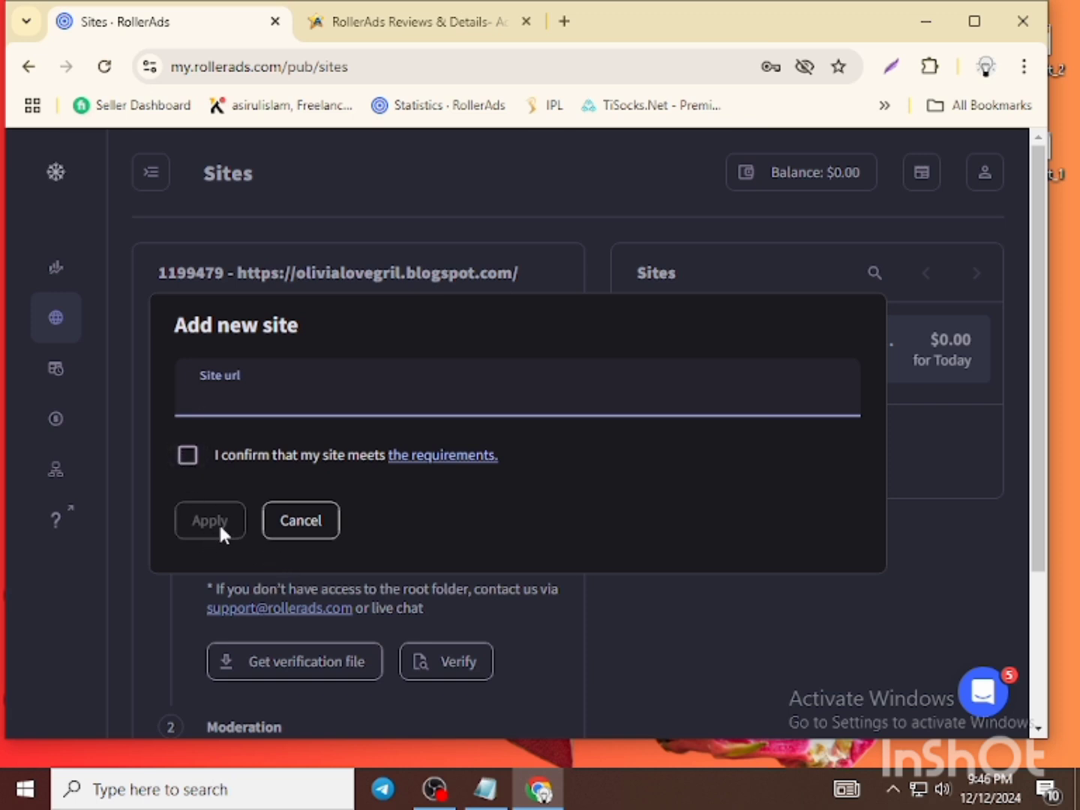
click(938, 530)
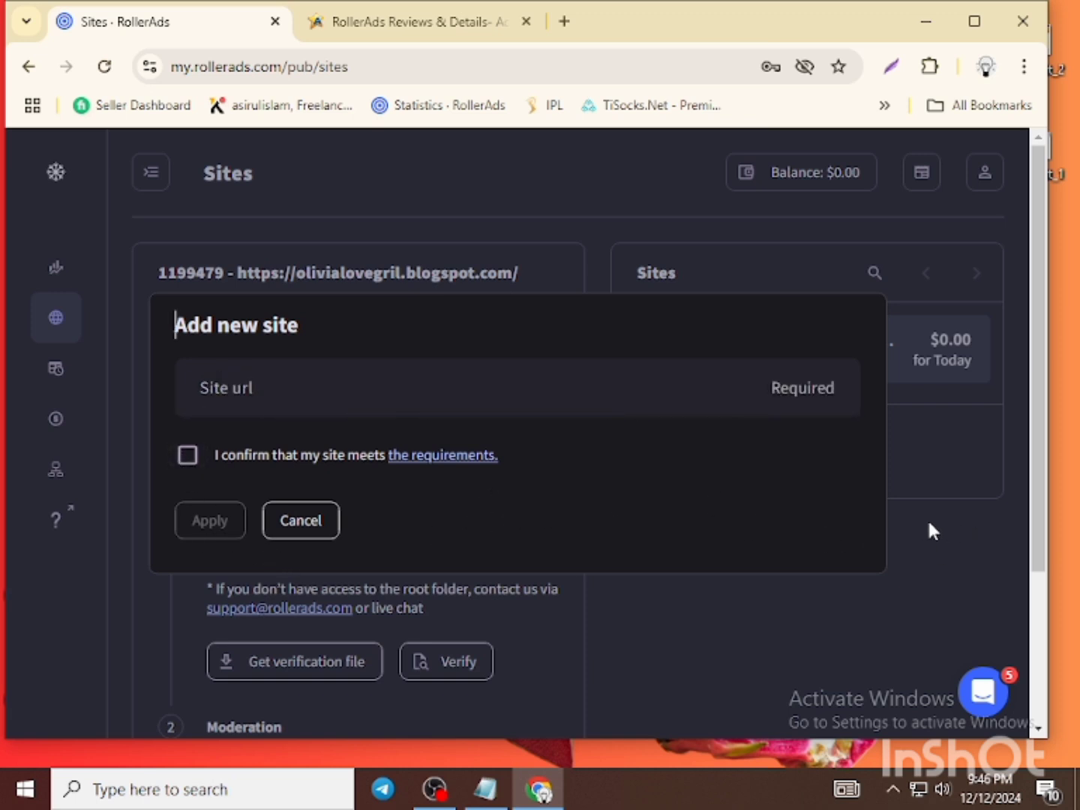
click(327, 528)
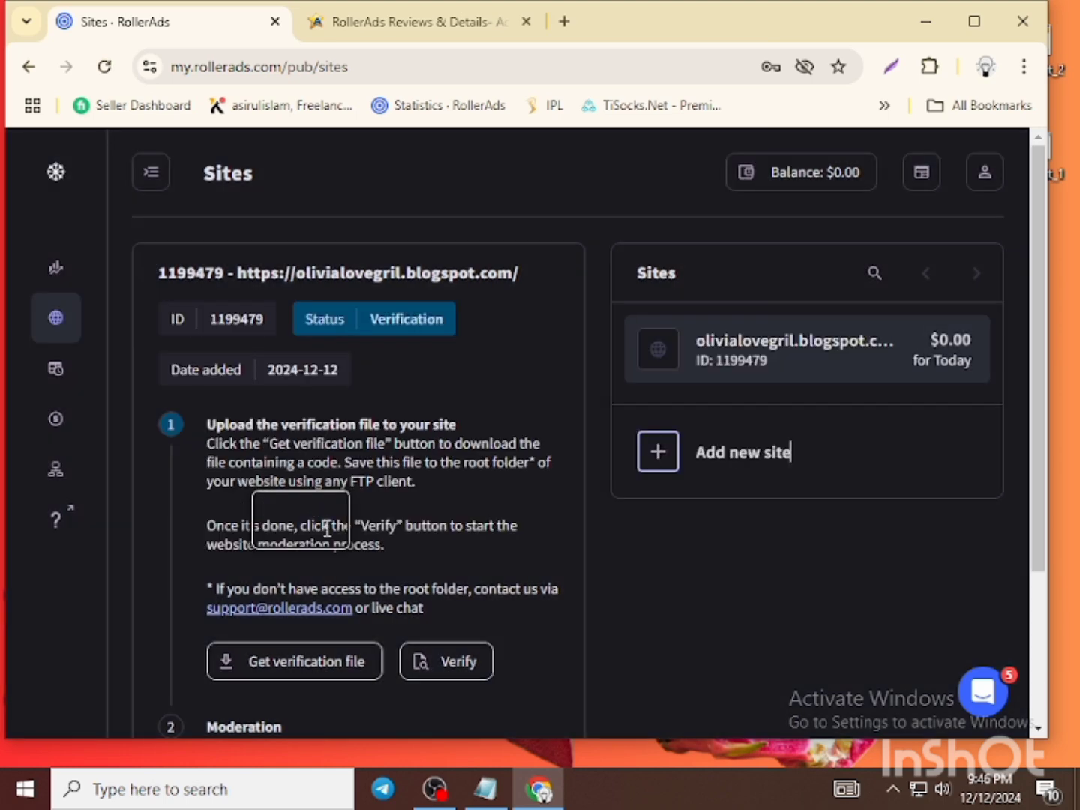
scroll(300, 471, down, 1)
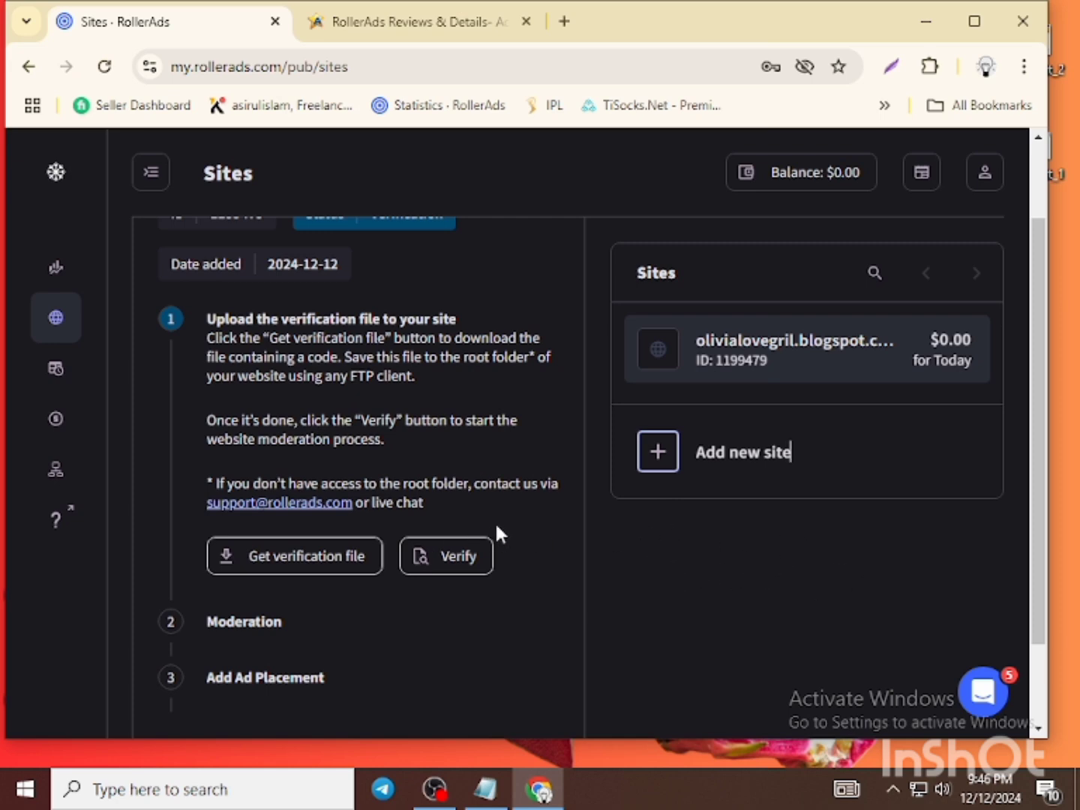
scroll(492, 525, down, 2)
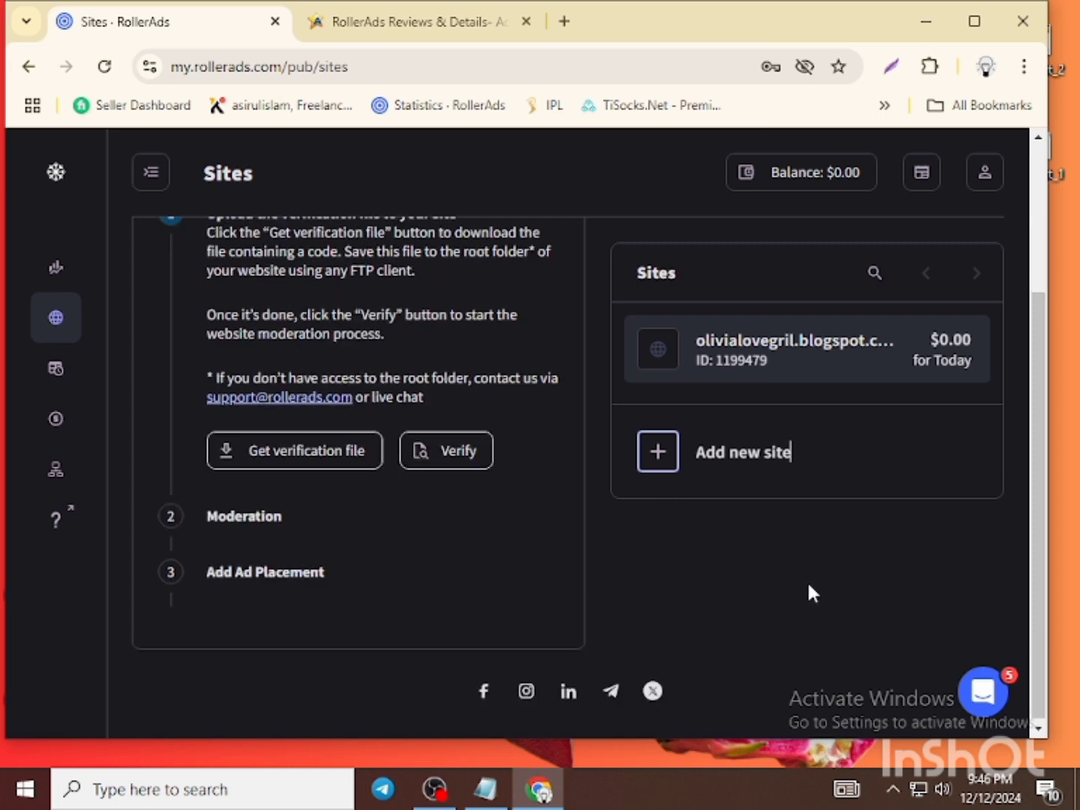
scroll(806, 592, up, 1)
scroll(805, 586, up, 2)
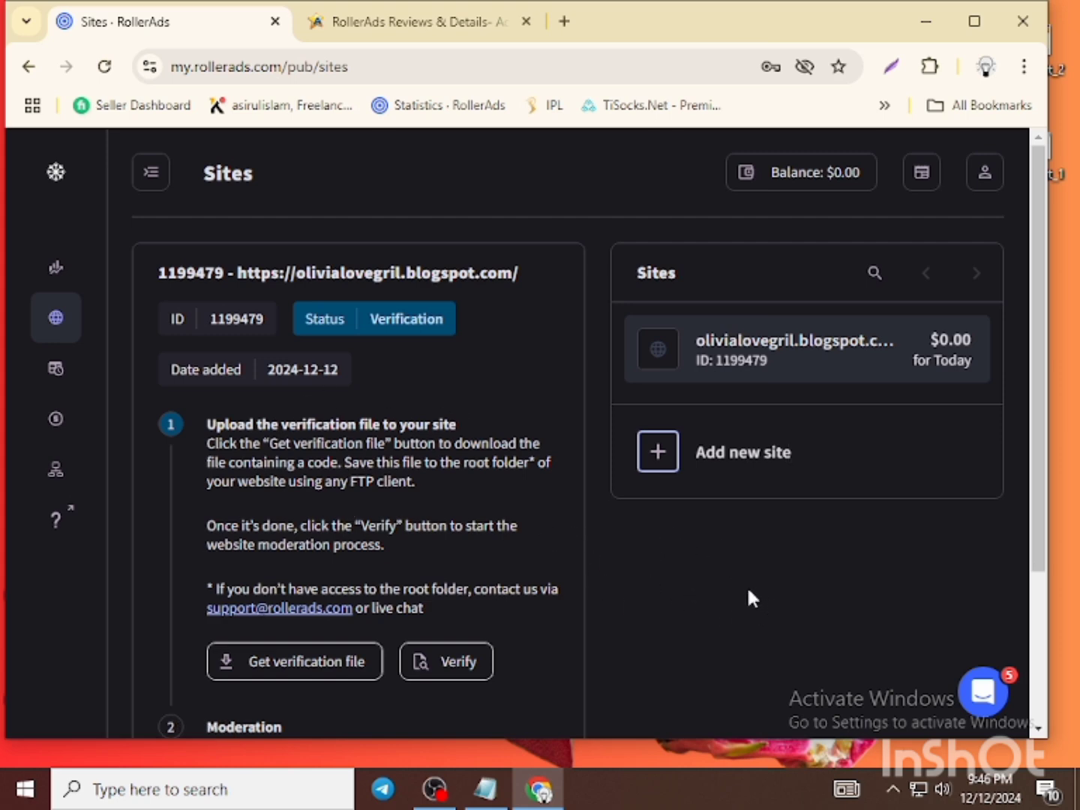
- Visit the Earnings report, then Payouts, then Referrals to reach the copyable referral URL
click(54, 375)
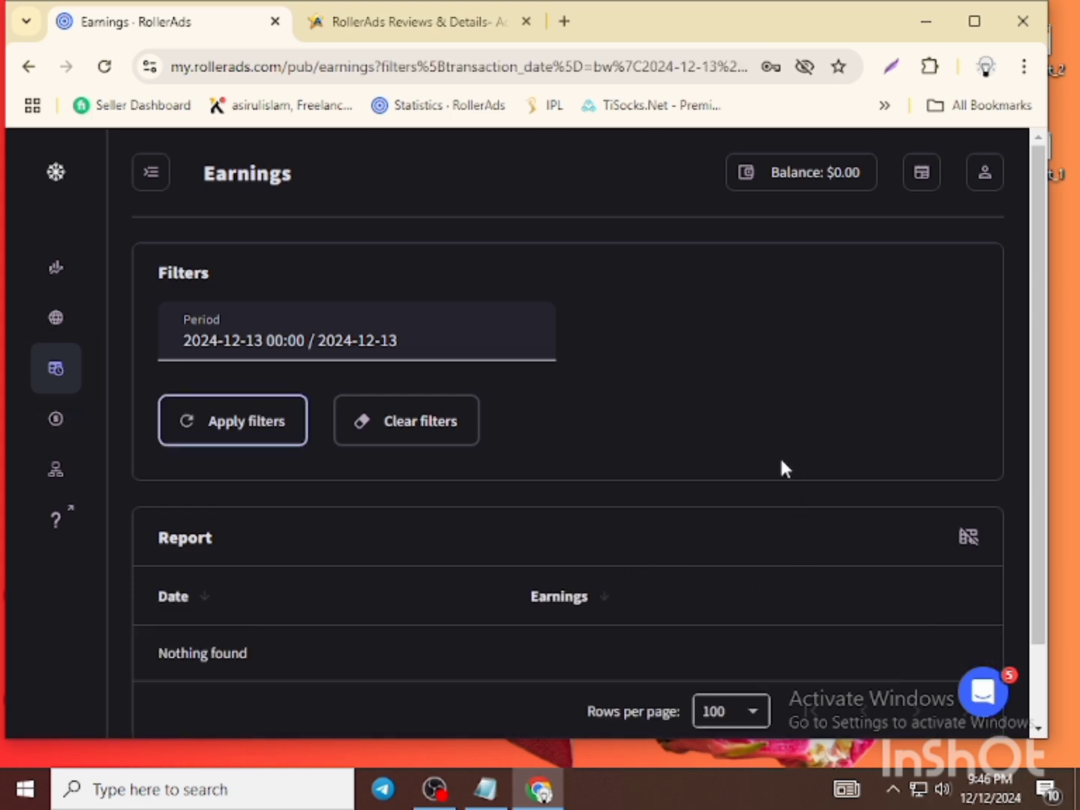
scroll(673, 428, down, 1)
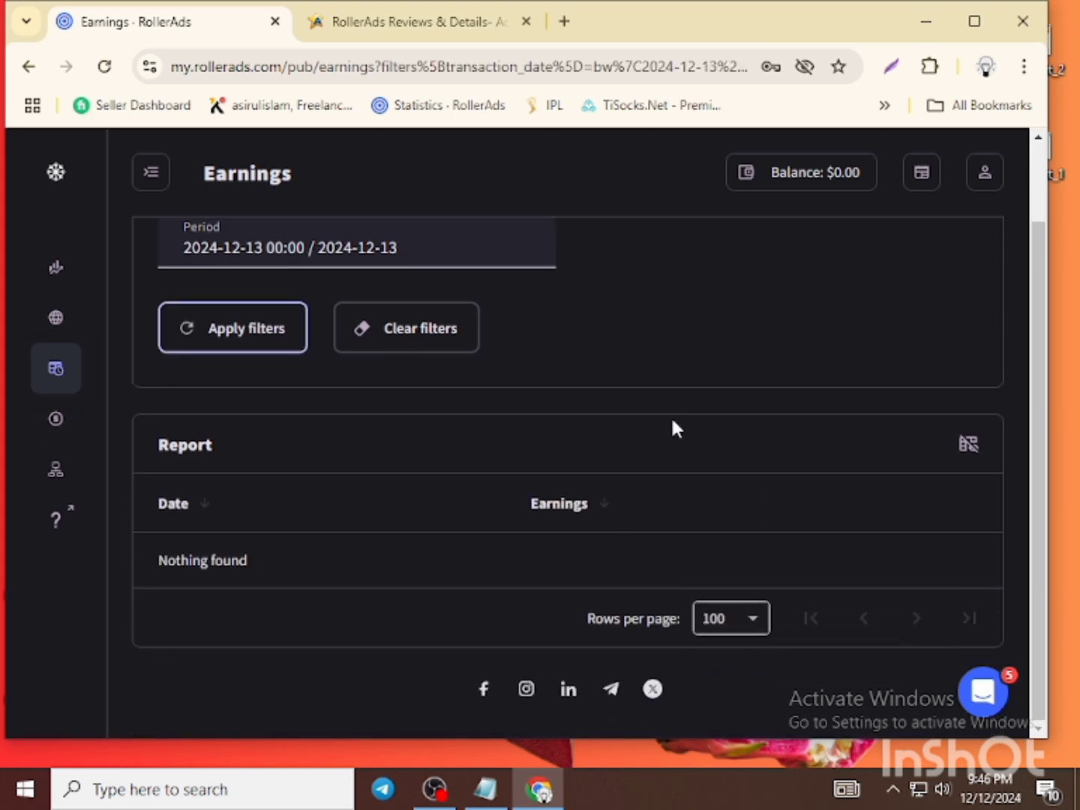
scroll(672, 427, up, 1)
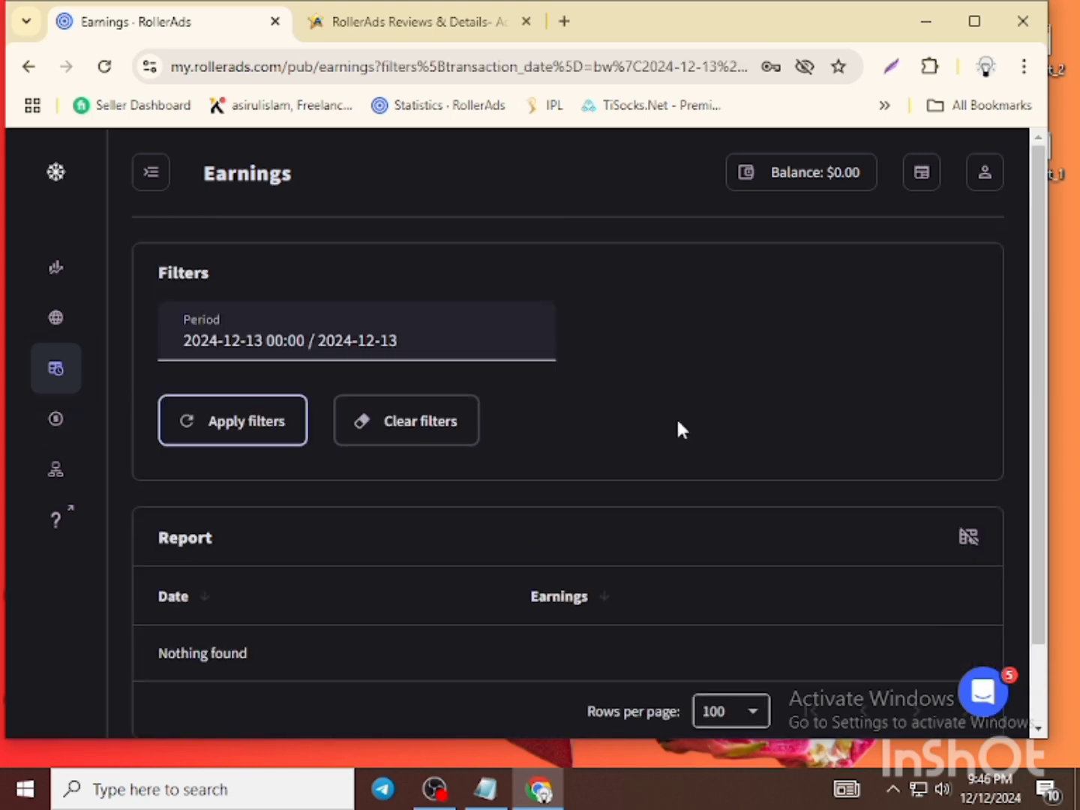
scroll(480, 429, down, 1)
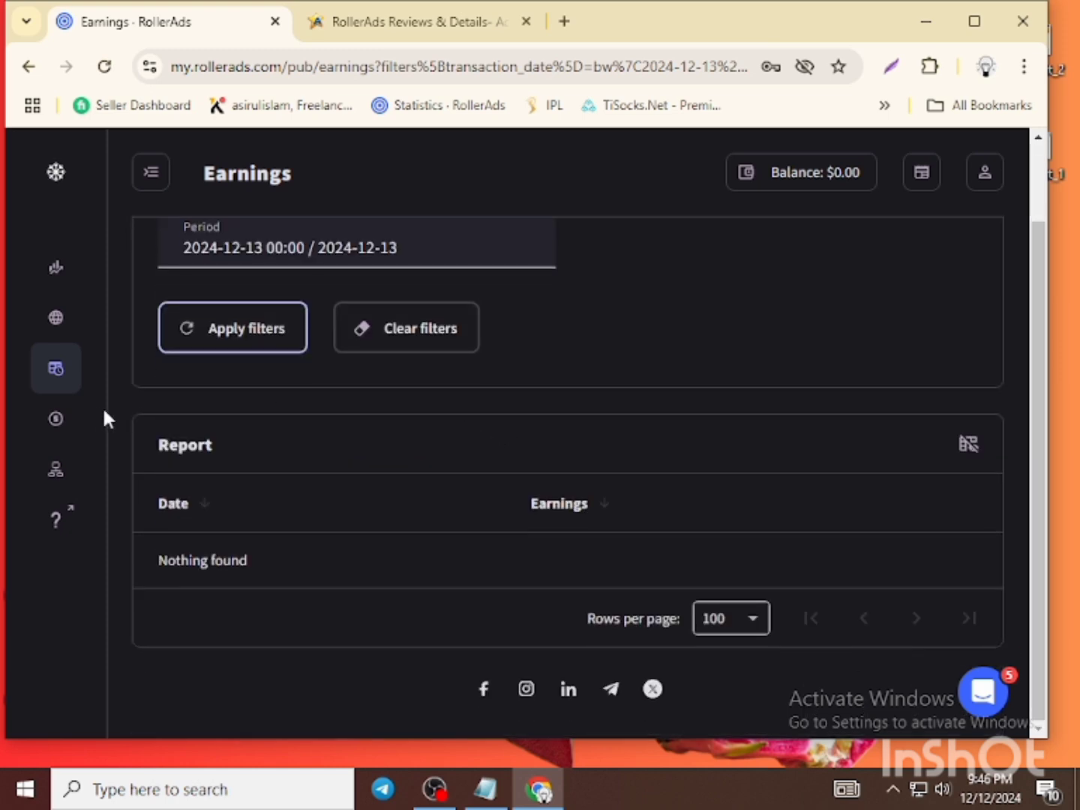
click(64, 423)
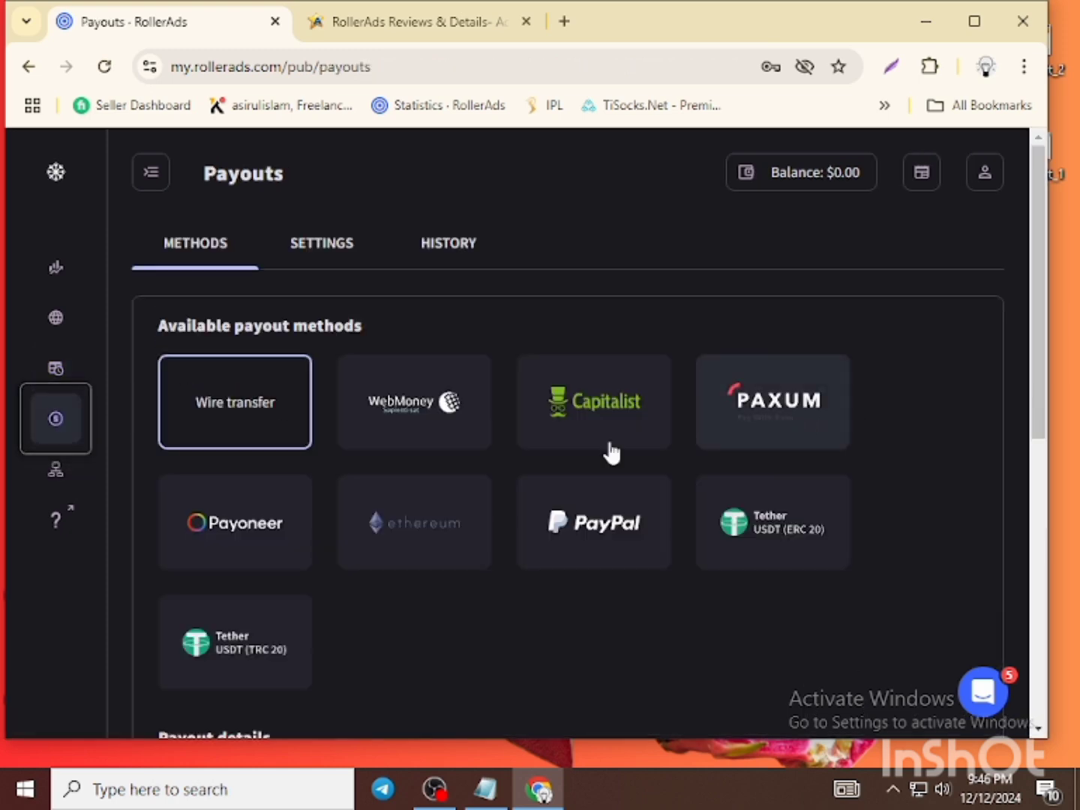
click(65, 484)
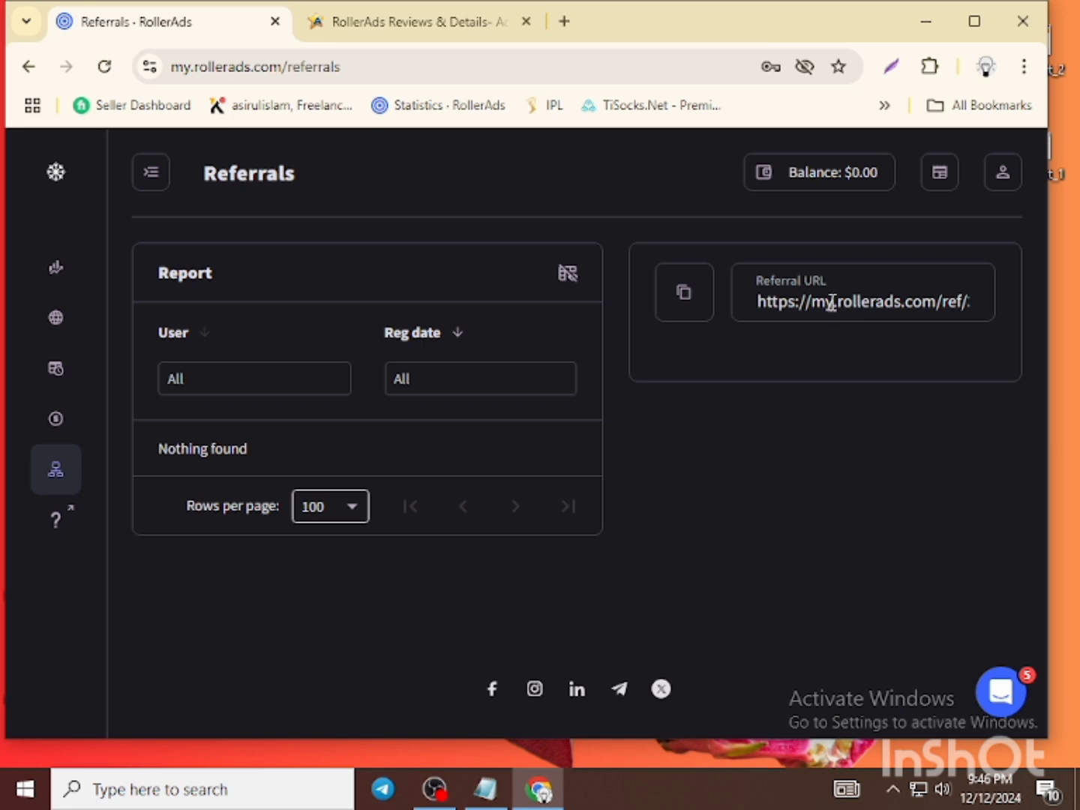
click(765, 298)
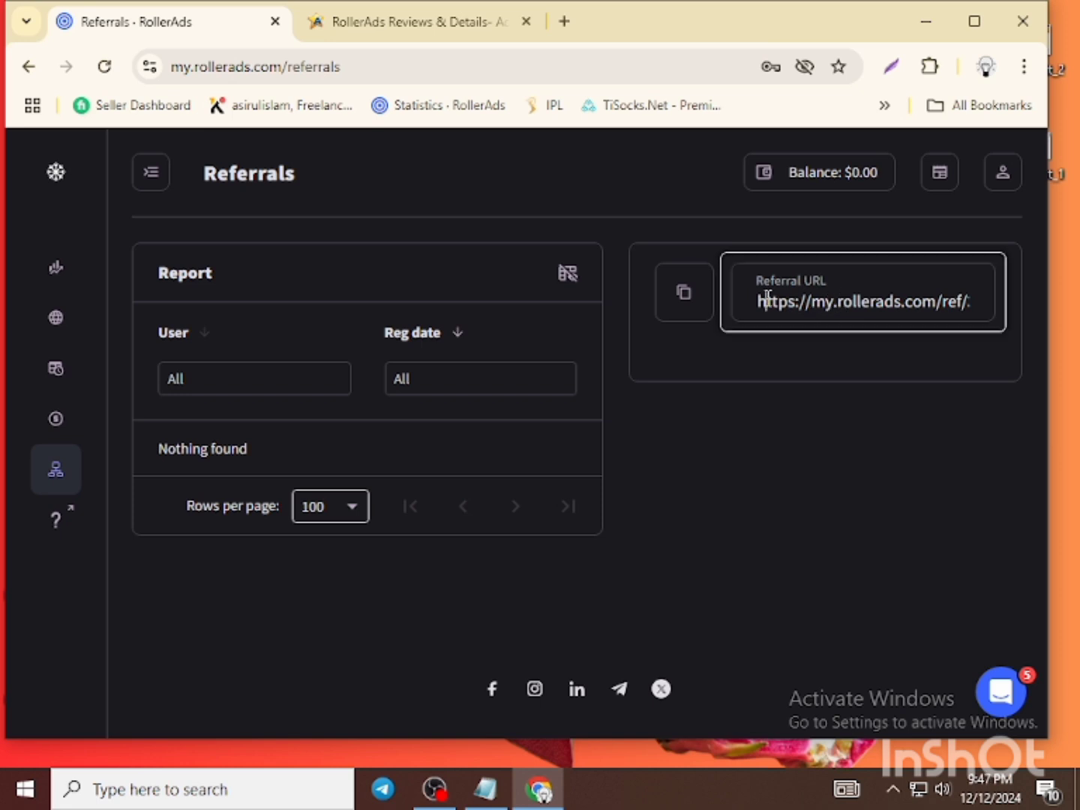
click(705, 308)
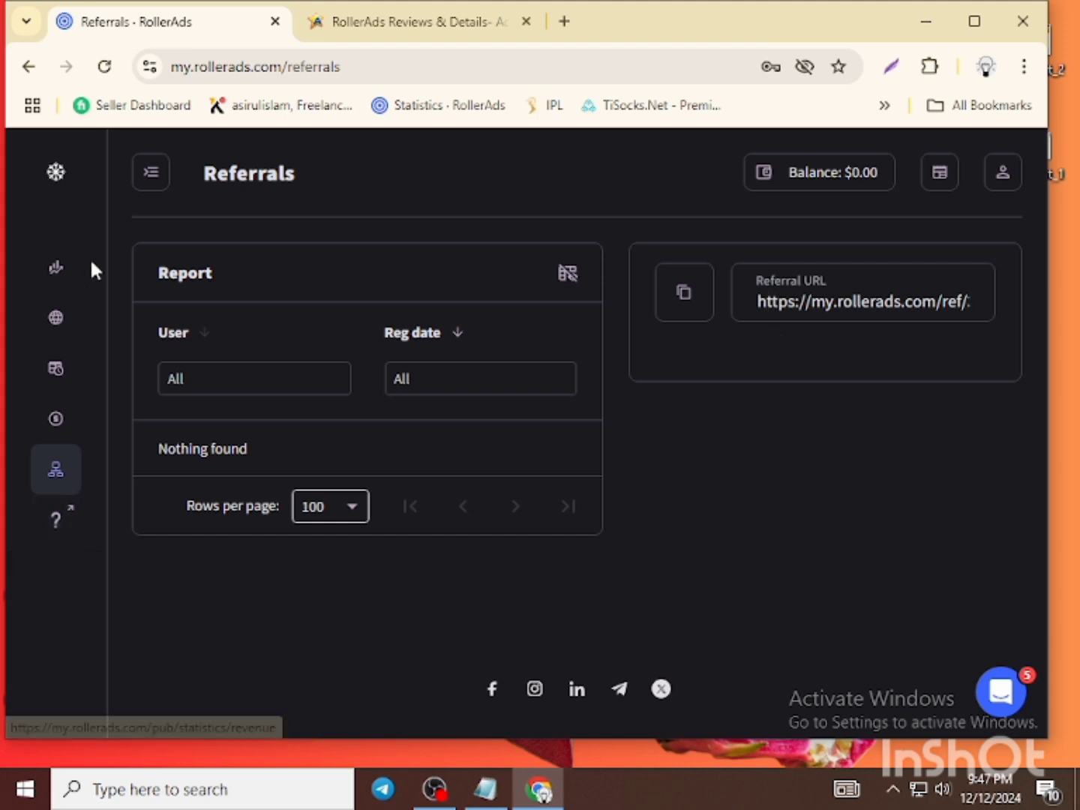
click(409, 24)
scroll(381, 462, down, 5)
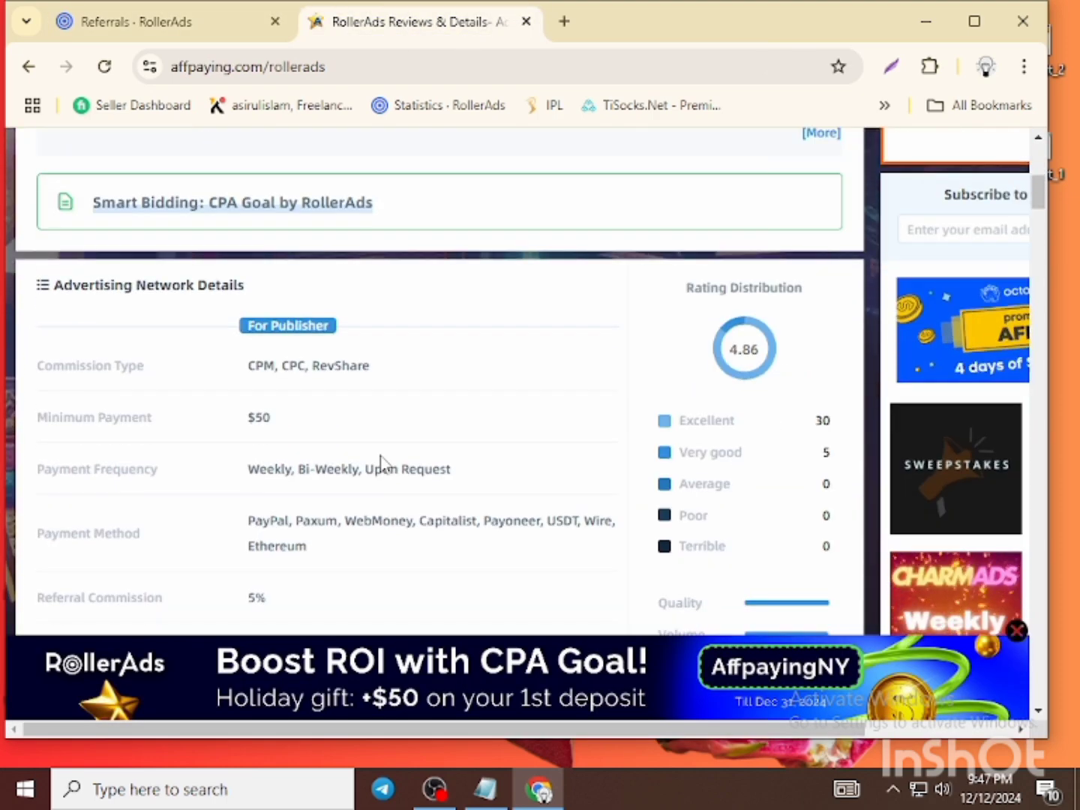
scroll(379, 463, down, 2)
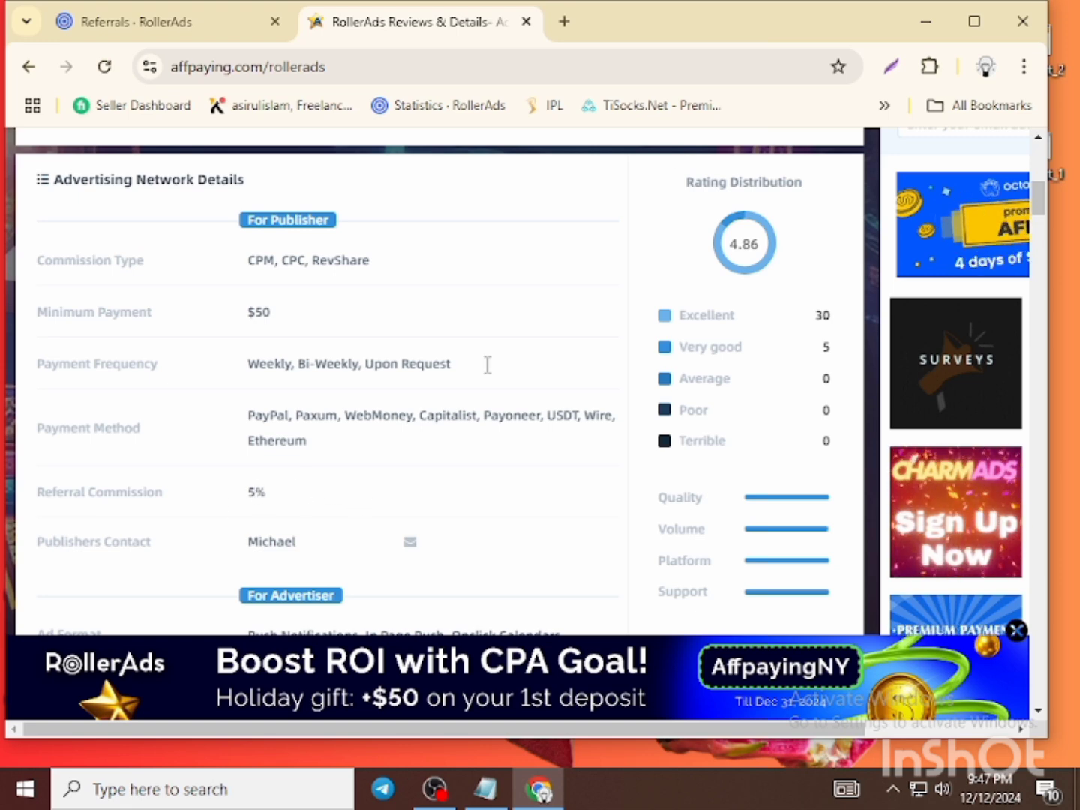
click(201, 17)
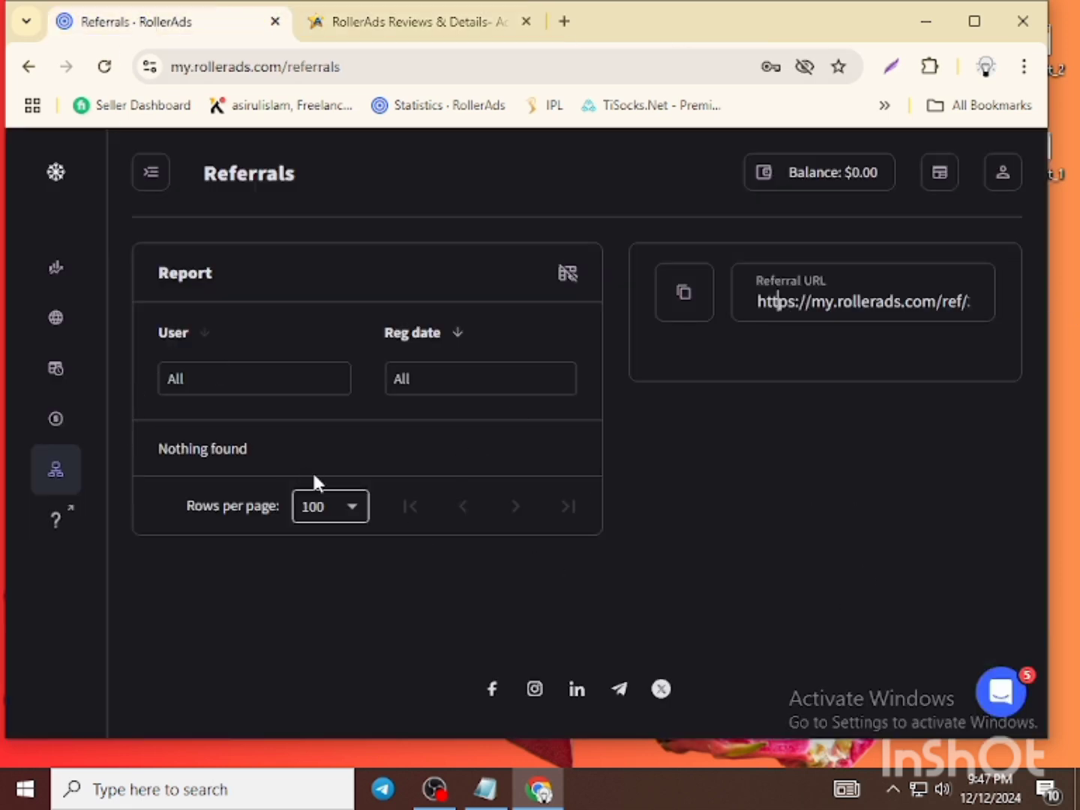
- Scroll through the Earnings report for 2024-12-13, which lists nothing found with a $0.00 balance
click(57, 371)
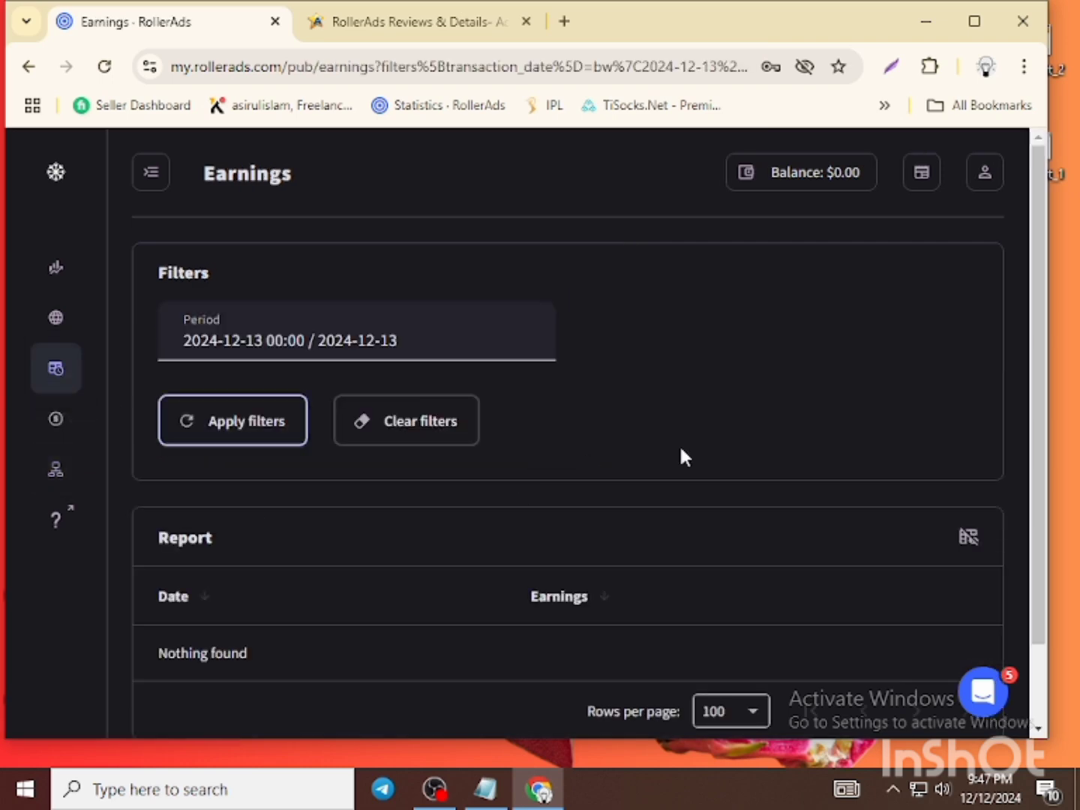
scroll(761, 448, down, 2)
scroll(760, 446, up, 2)
scroll(673, 396, down, 2)
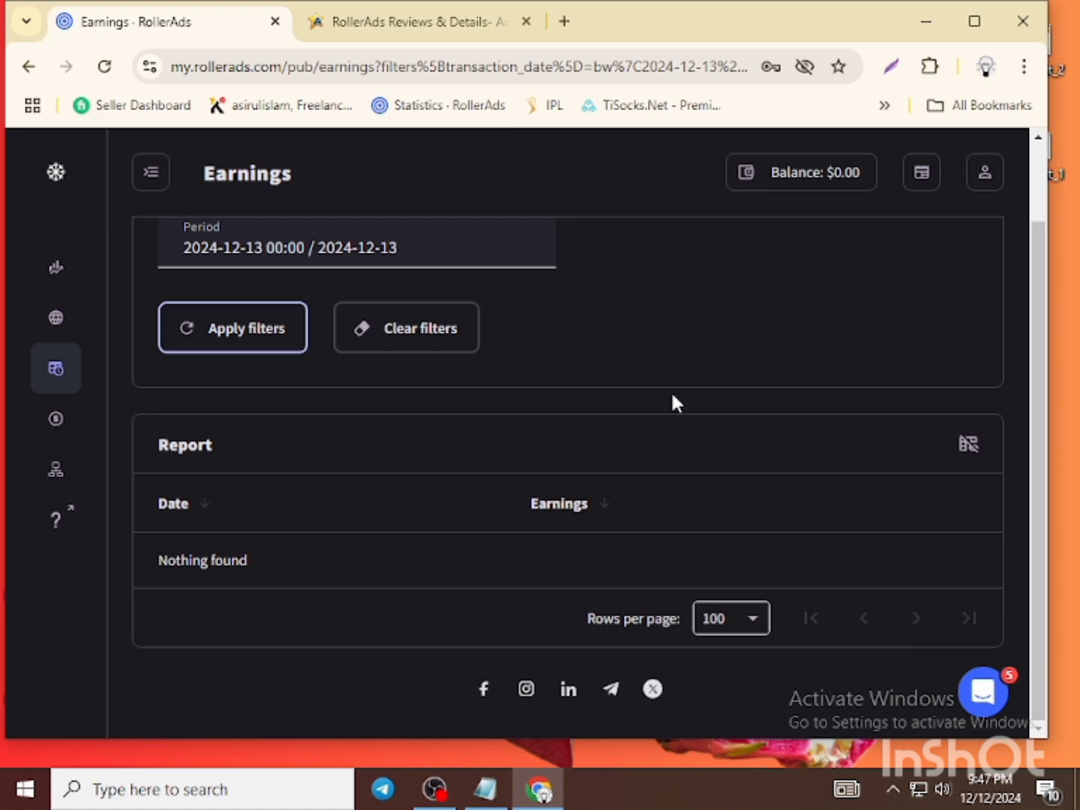
scroll(672, 395, up, 2)
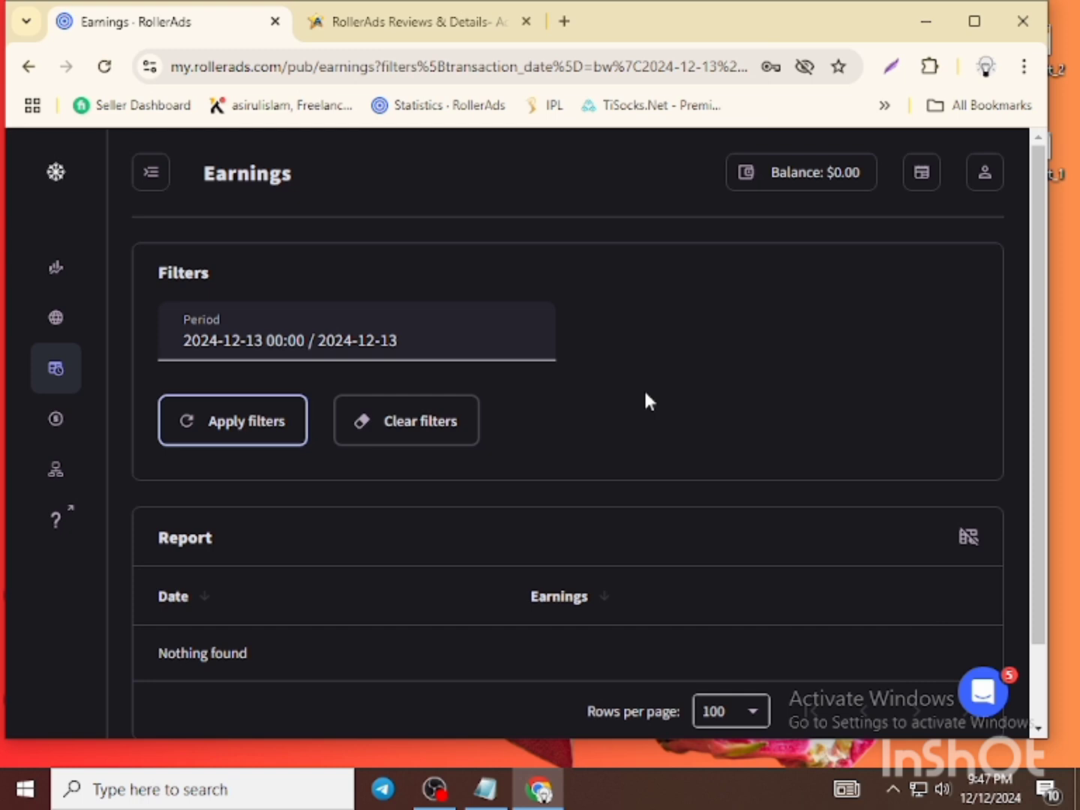
scroll(649, 402, down, 2)
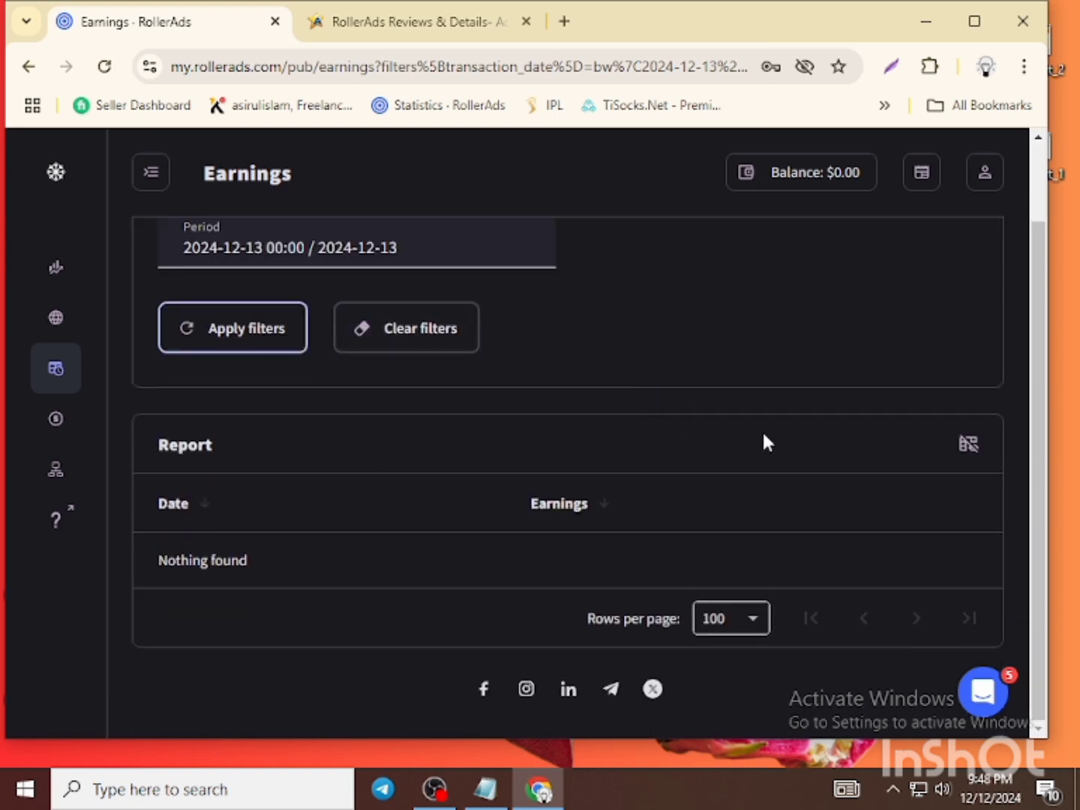
scroll(762, 441, up, 2)
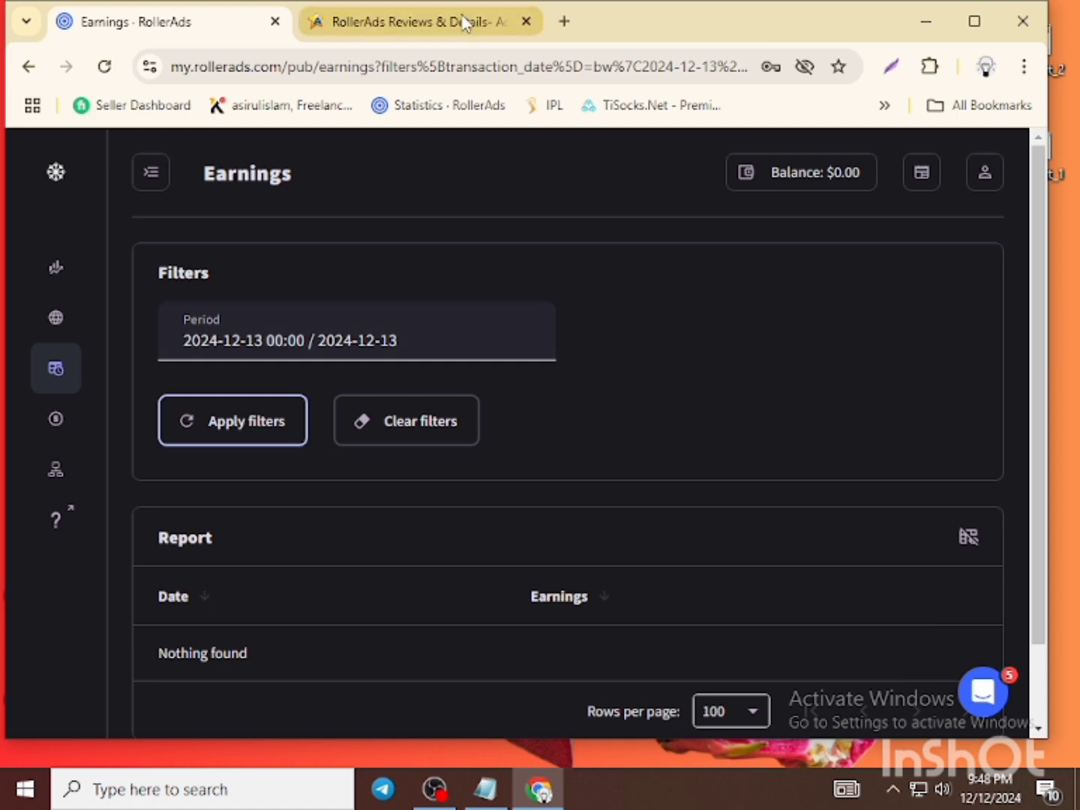